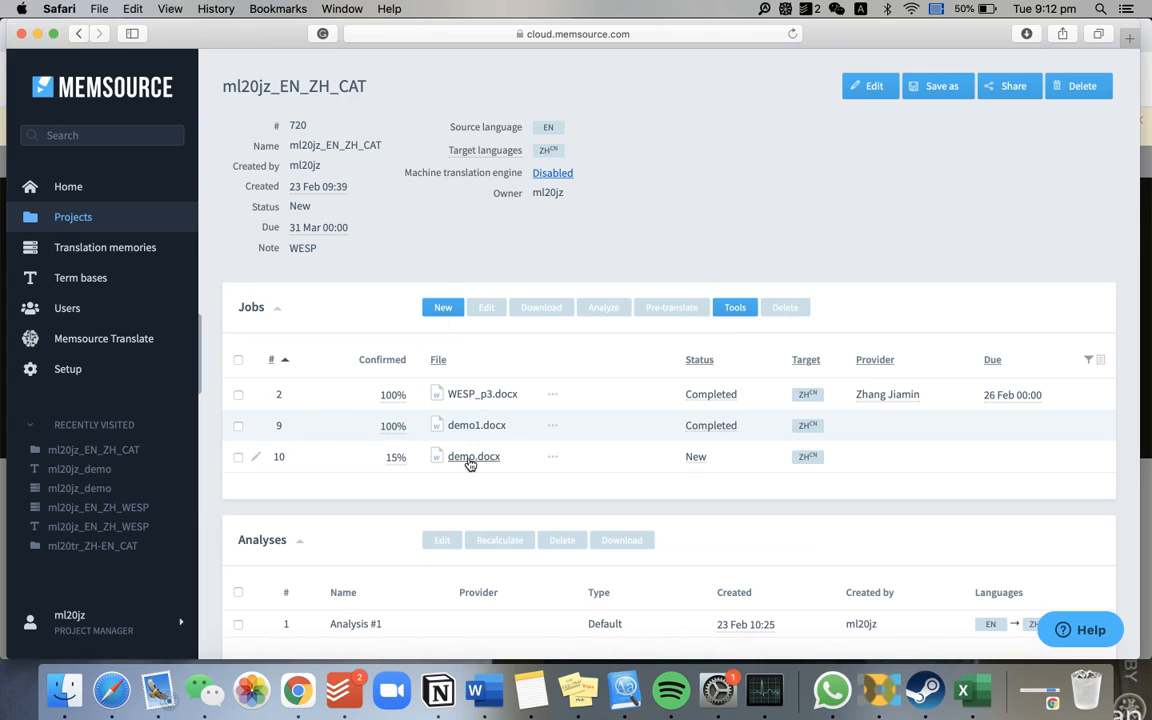
Open the demo.docx job in the translation editor, review its CAT preferences and save them with the existing settings
left_click(470, 458)
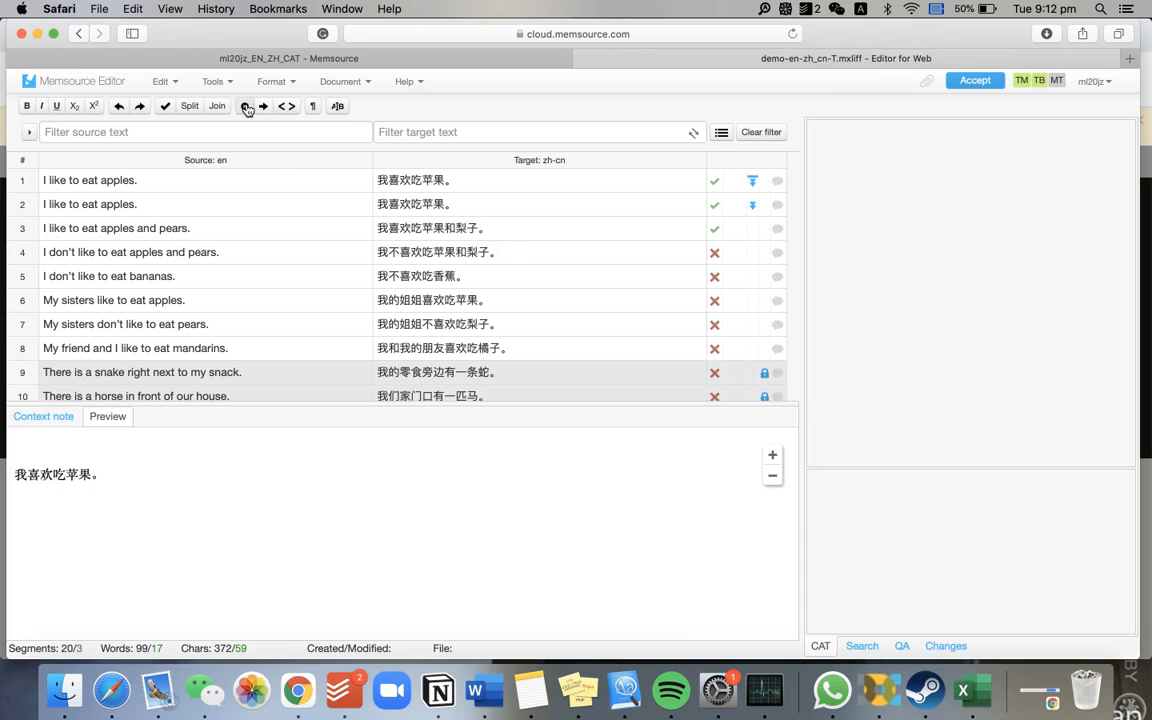
left_click(214, 87)
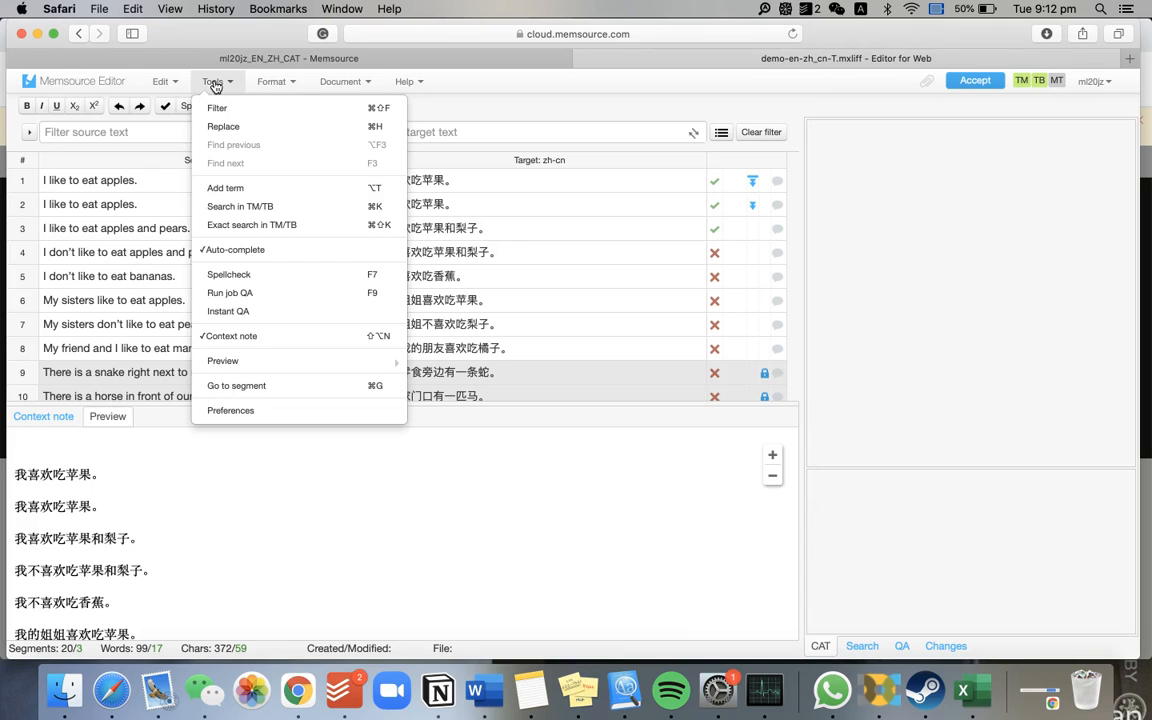
left_click(253, 417)
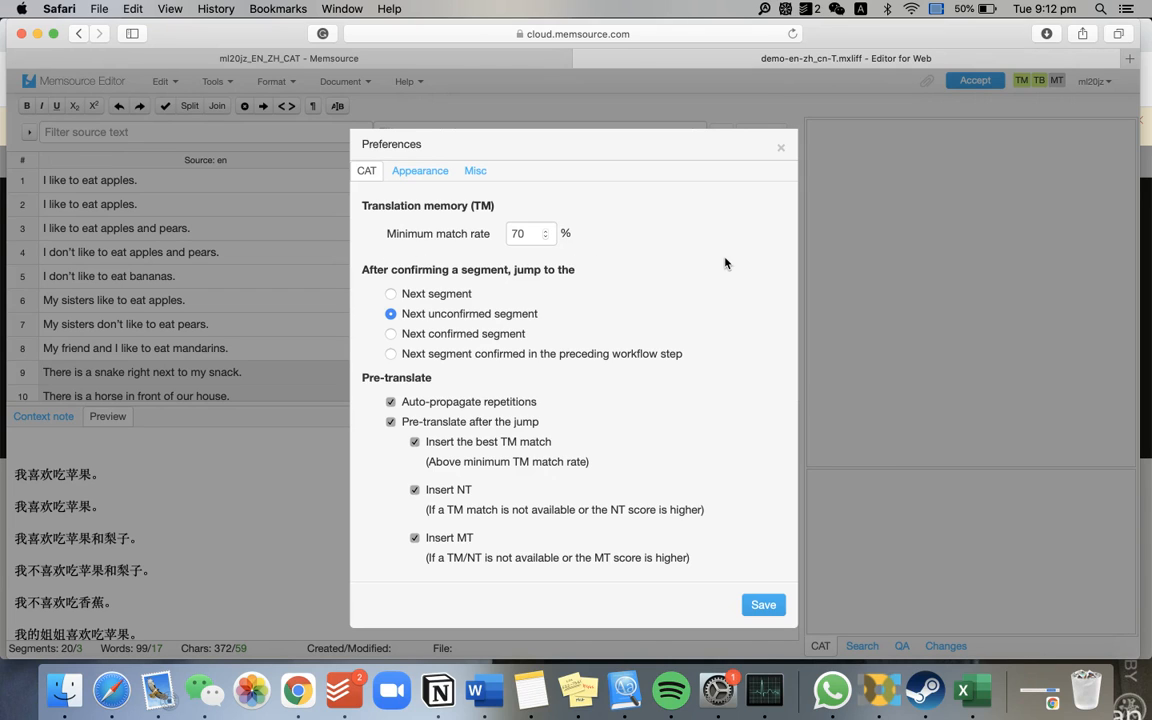
scroll(695, 463, "down", 2)
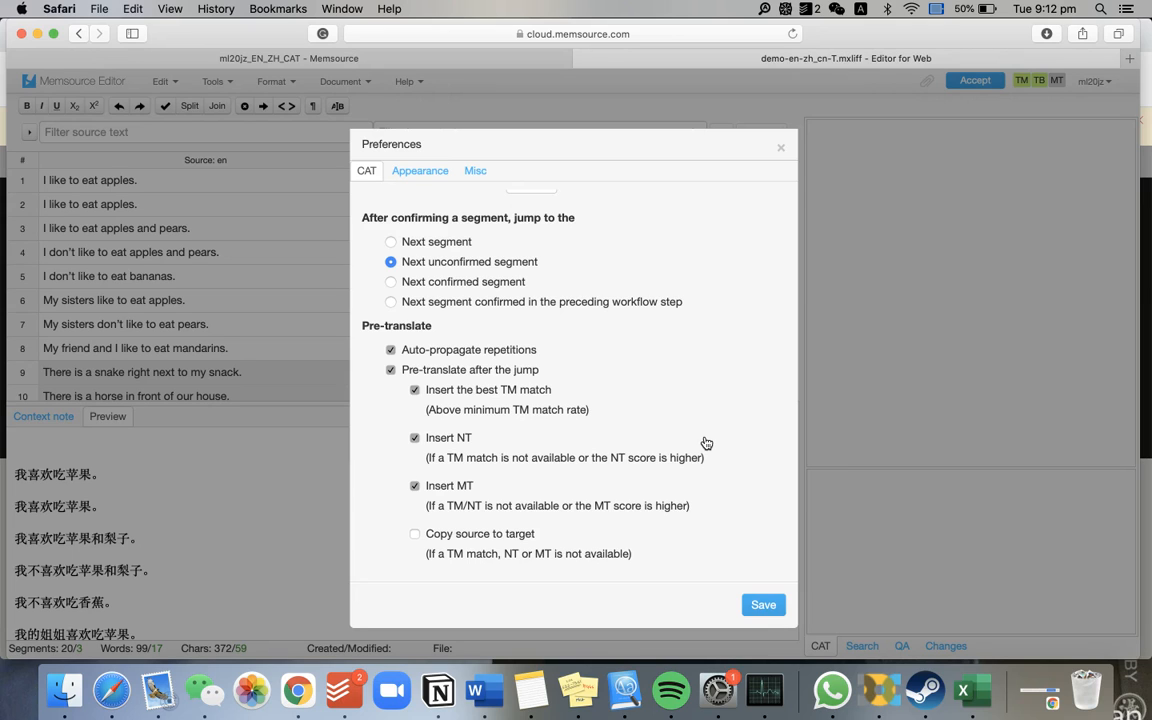
left_click(763, 605)
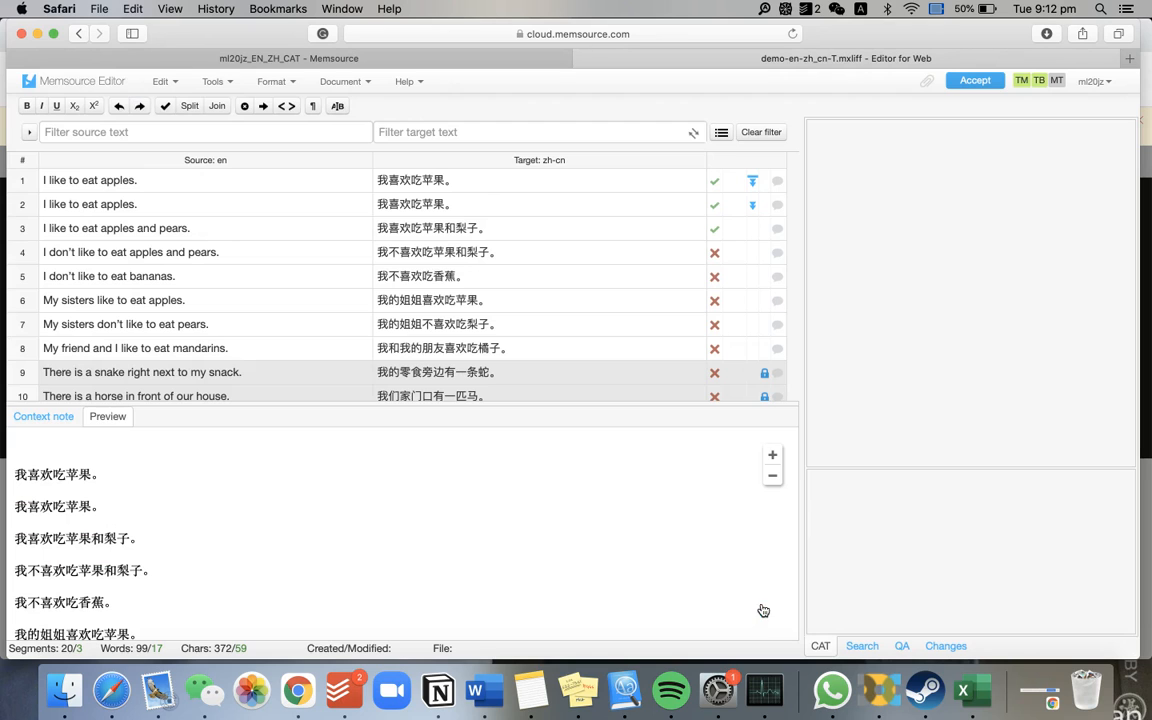
Inspect the translation memory and term base matches for segments 1 and 3, including the details of the term "pears"
left_click(565, 179)
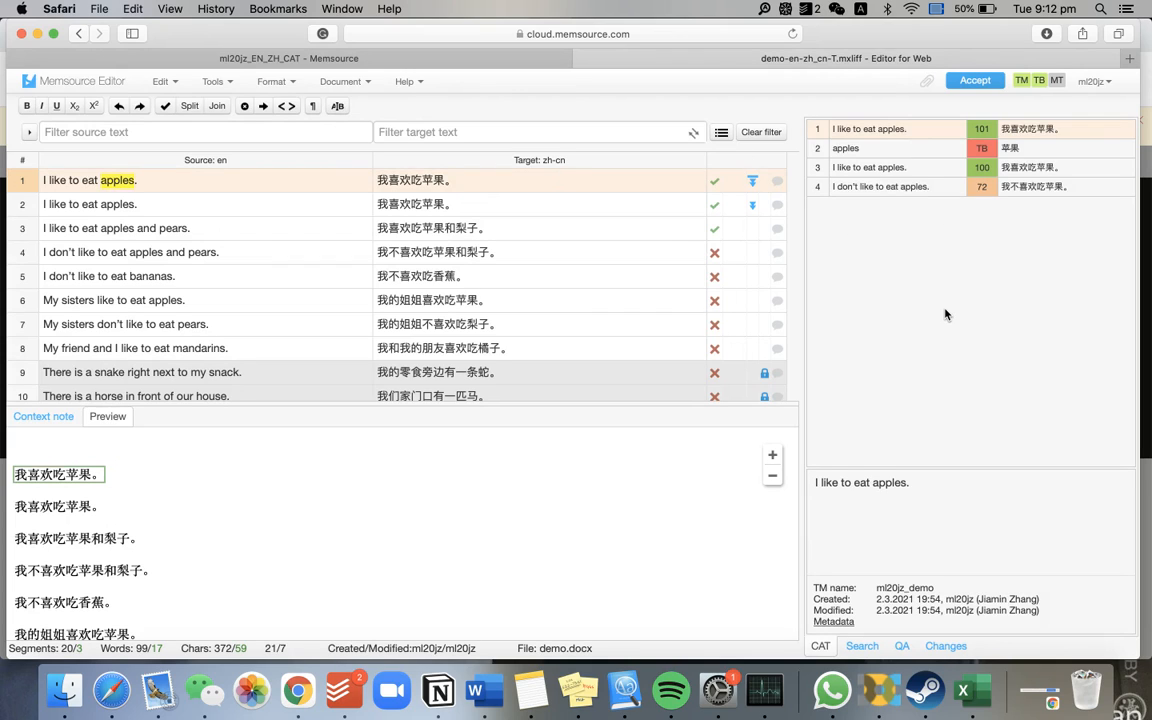
left_click(949, 157)
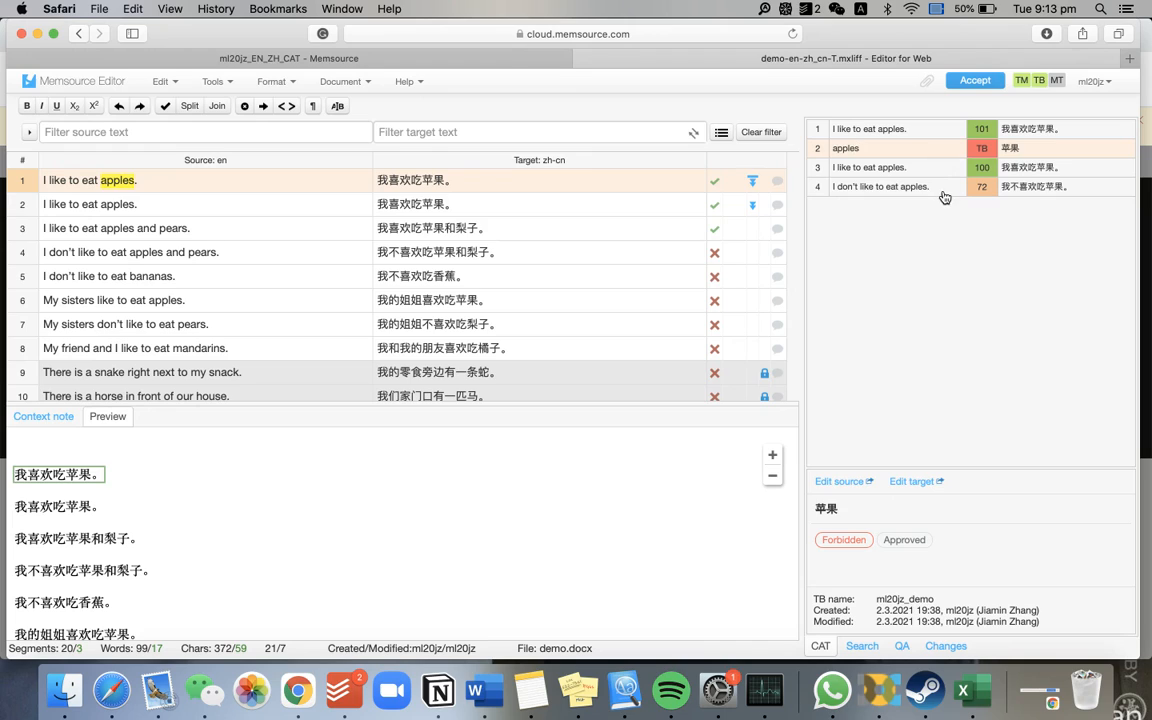
left_click(943, 191)
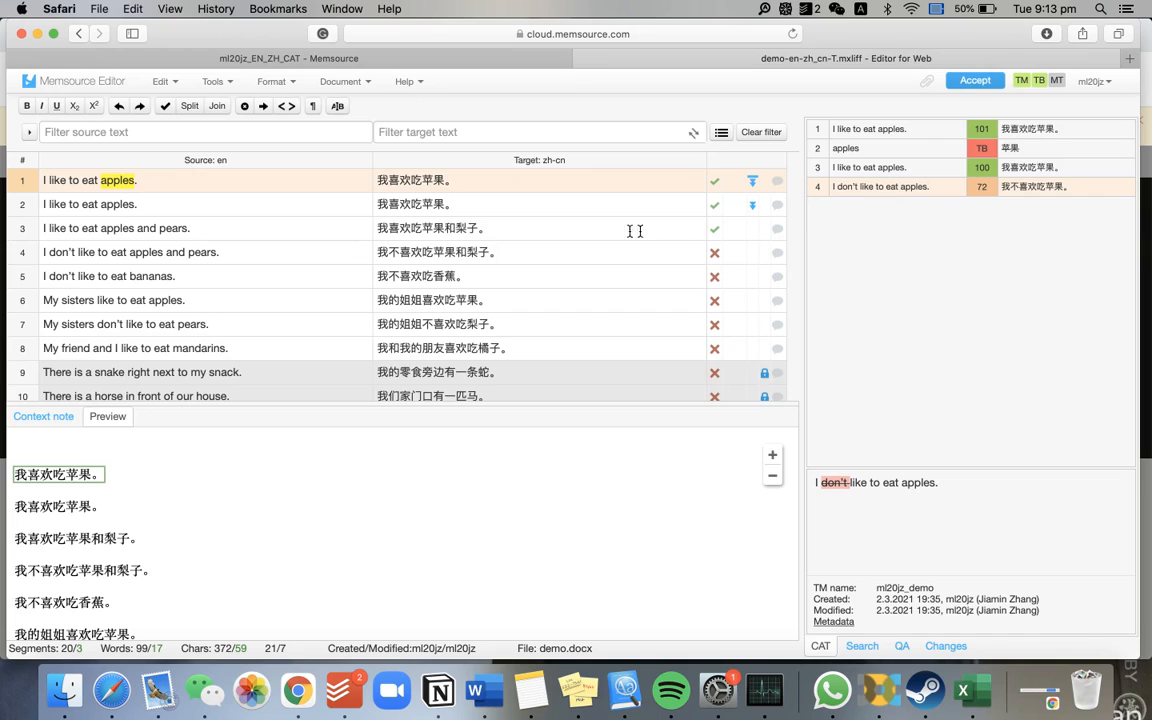
left_click(537, 227)
left_click(962, 172)
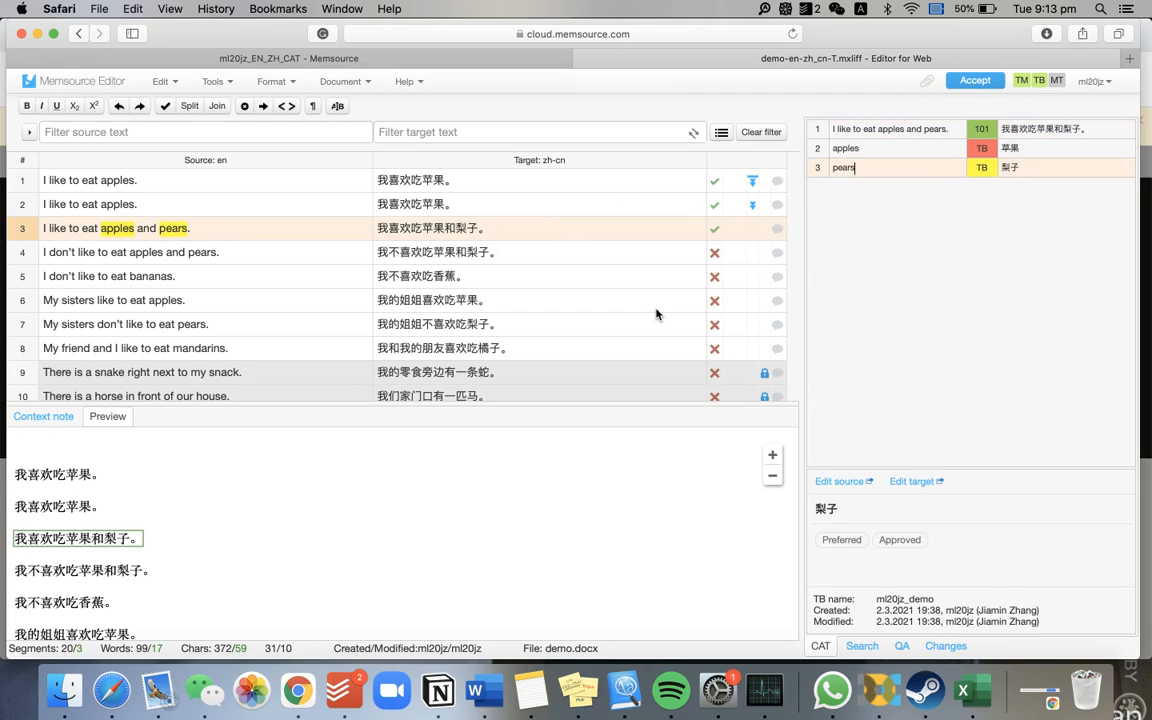
Inspect the non-translatable matches offered for segments 12 (85 kg) and 13 (33.3)
scroll(656, 314, "down", 5)
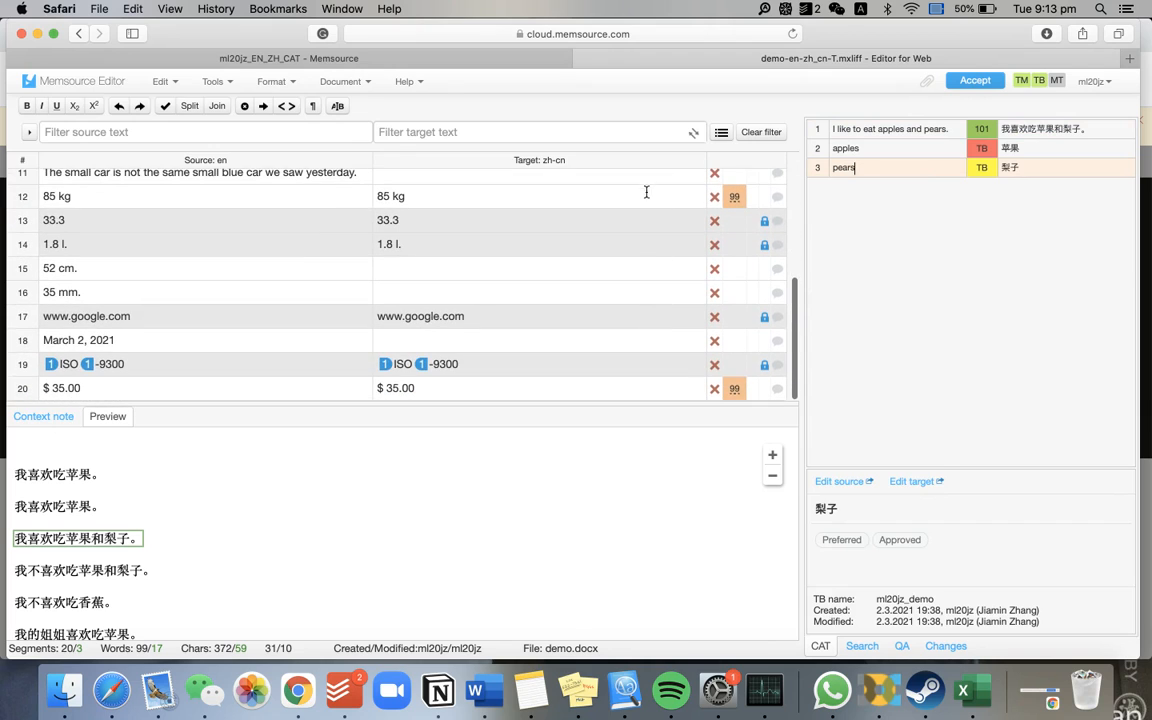
left_click(646, 194)
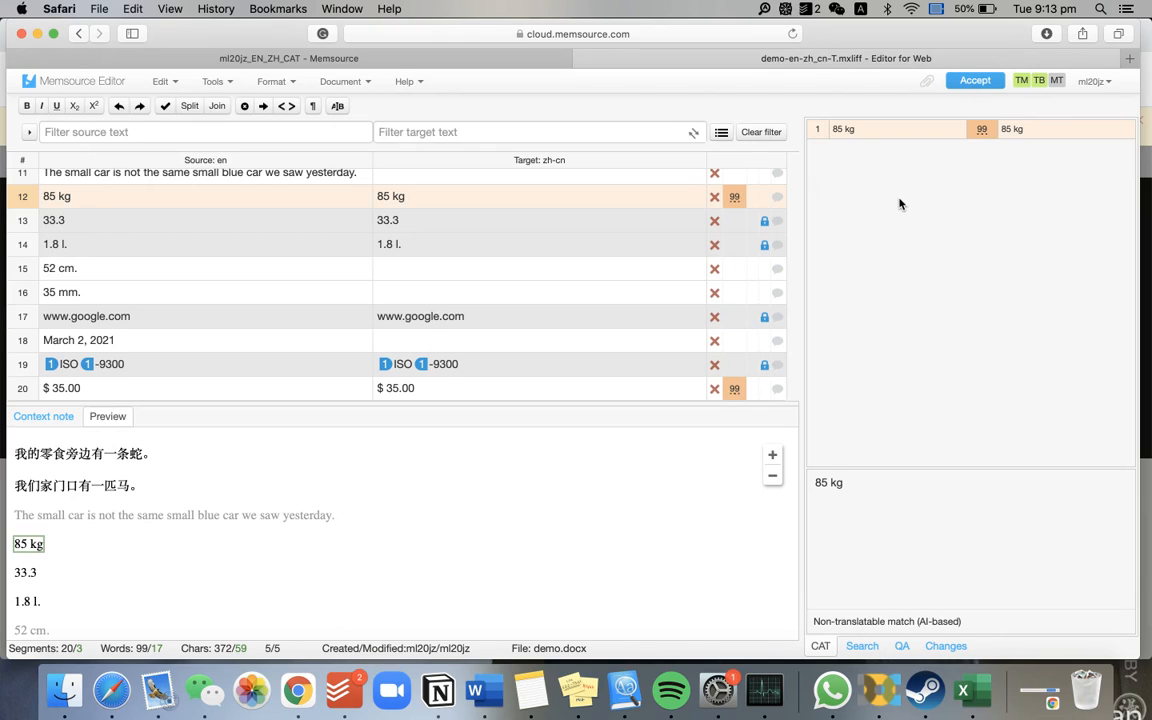
left_click(679, 219)
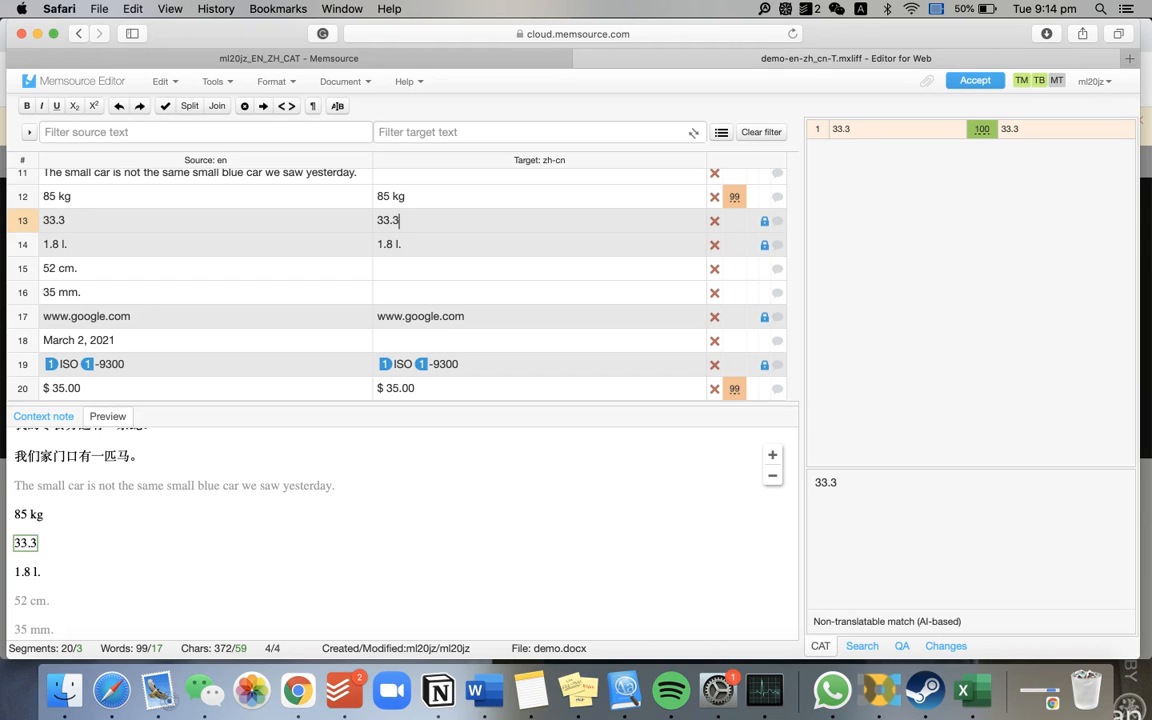
Open the translation memory and term base search, try both language directions and search for "apples"
left_click(216, 82)
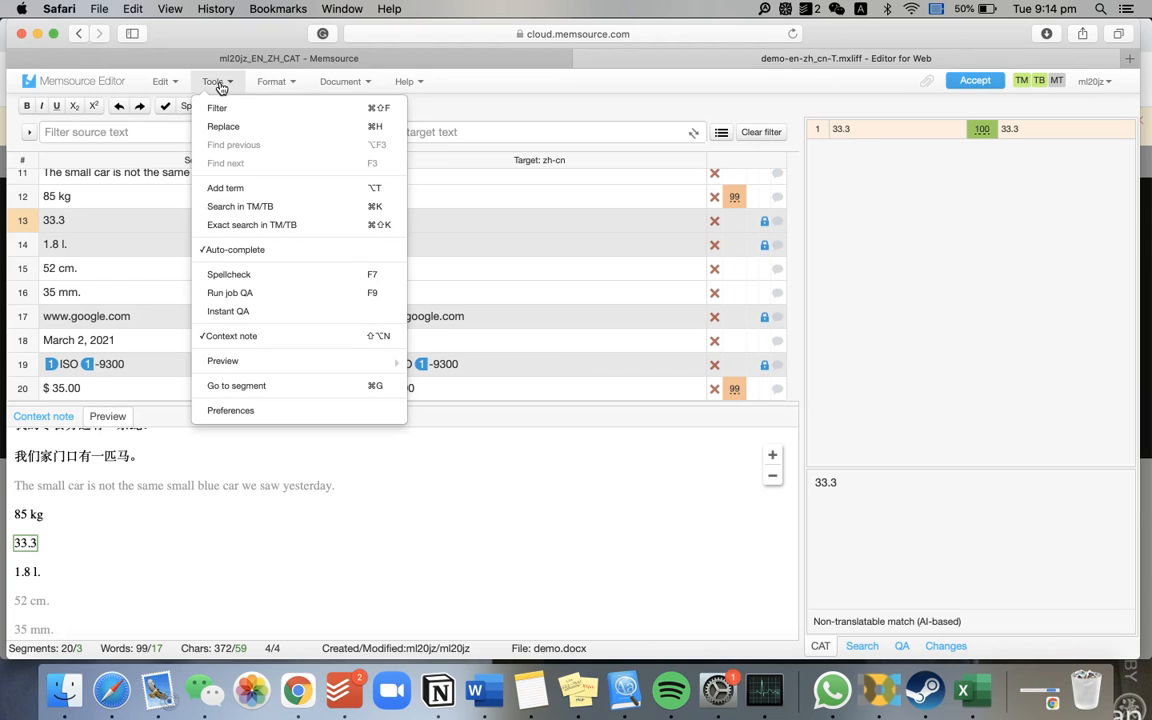
left_click(281, 208)
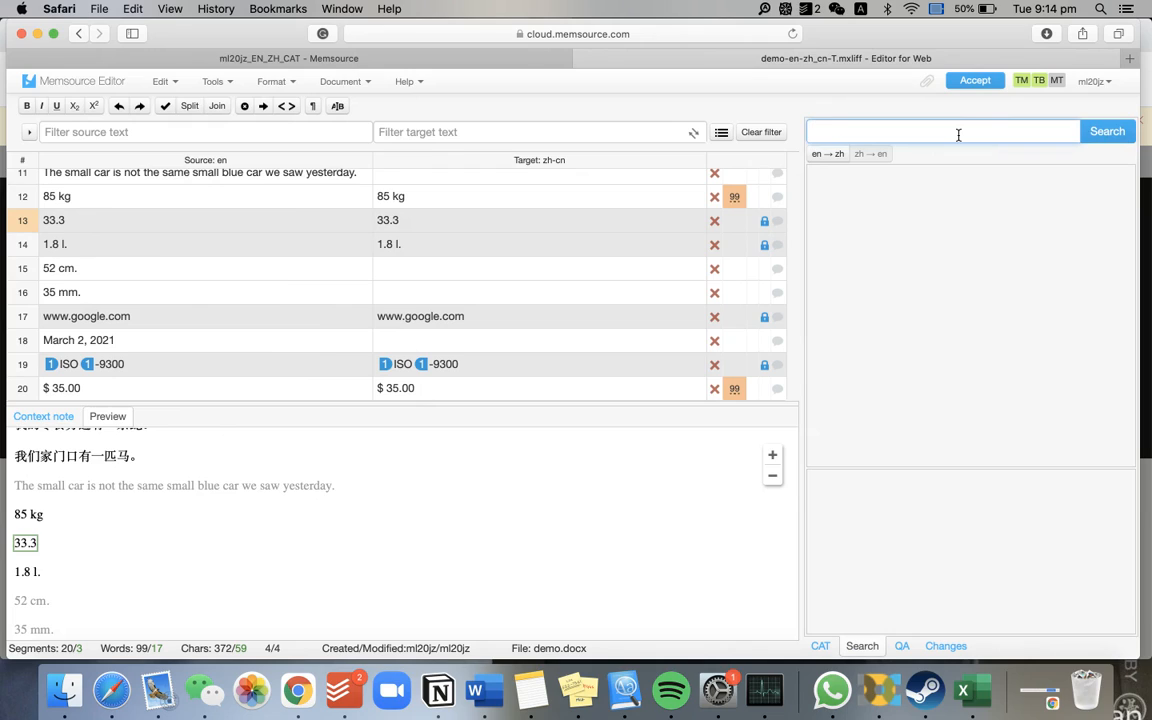
left_click(821, 647)
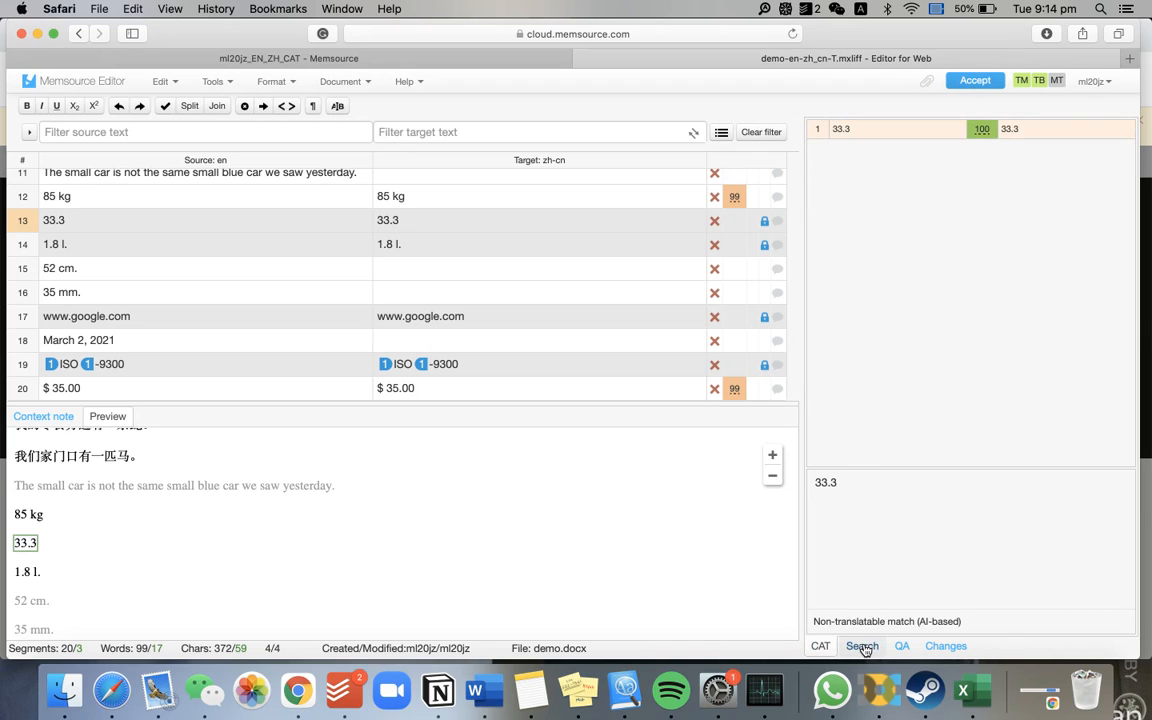
left_click(862, 647)
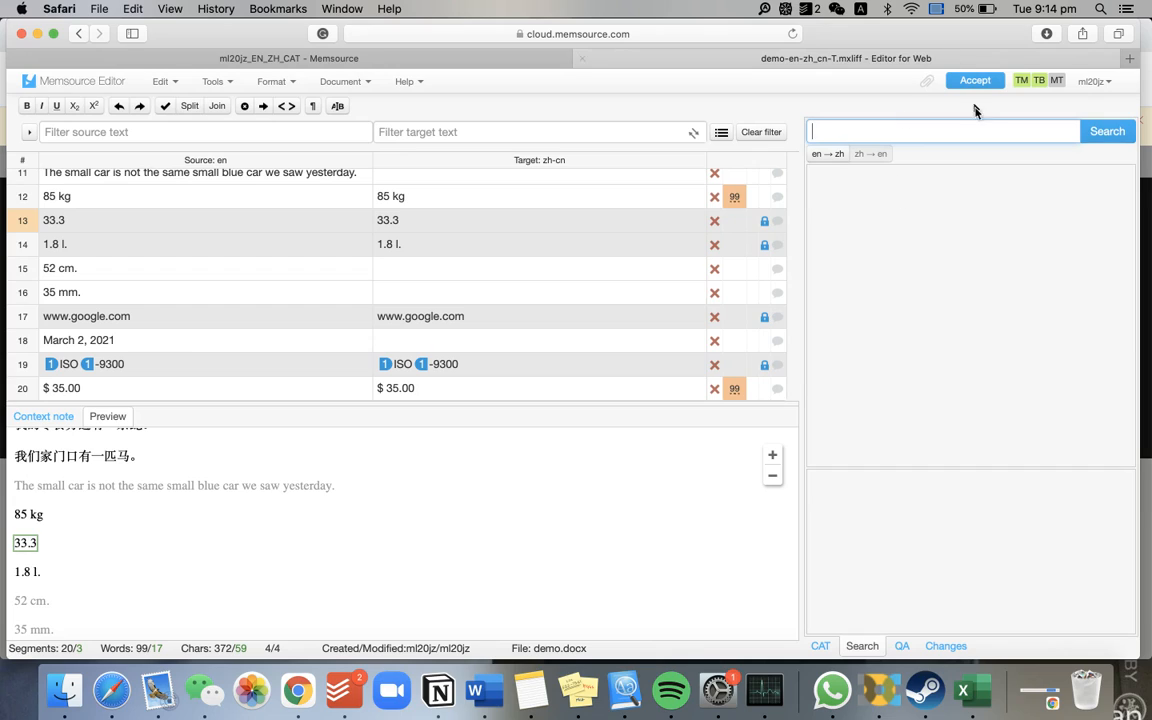
left_click(840, 158)
left_click(867, 157)
left_click(816, 157)
left_click(862, 158)
type("apples")
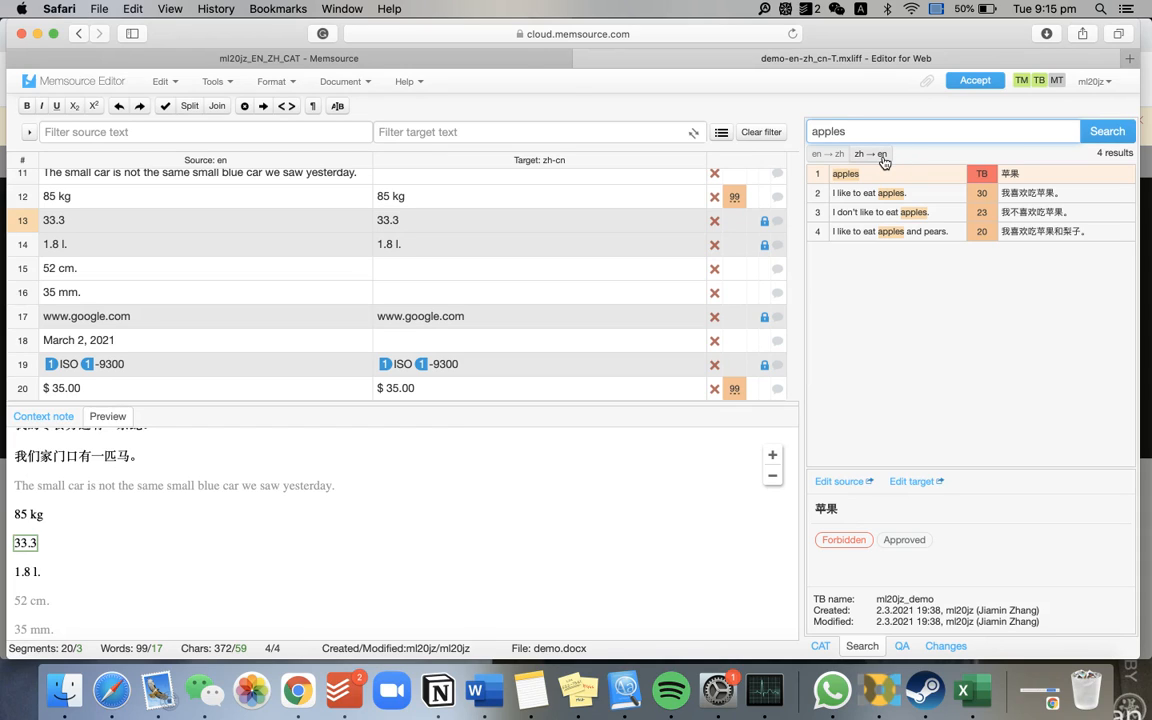
Search the translation memory and term base for the Chinese term "苹果"
left_click_drag(868, 138, 681, 135)
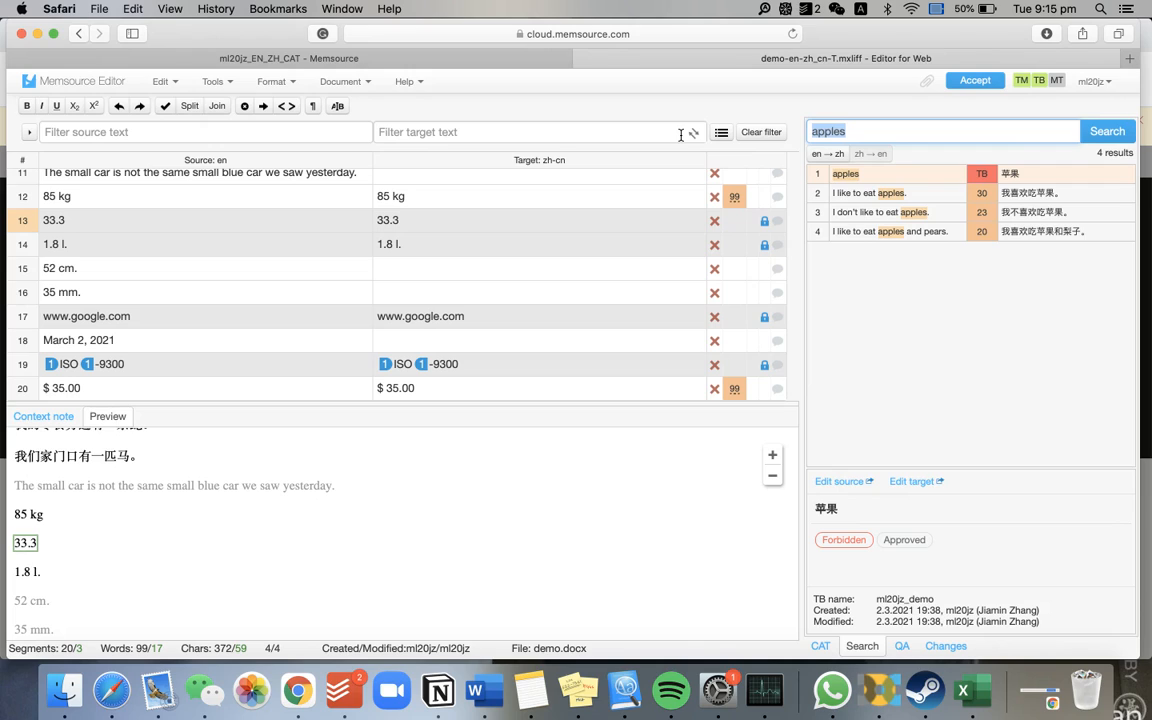
type("苹果")
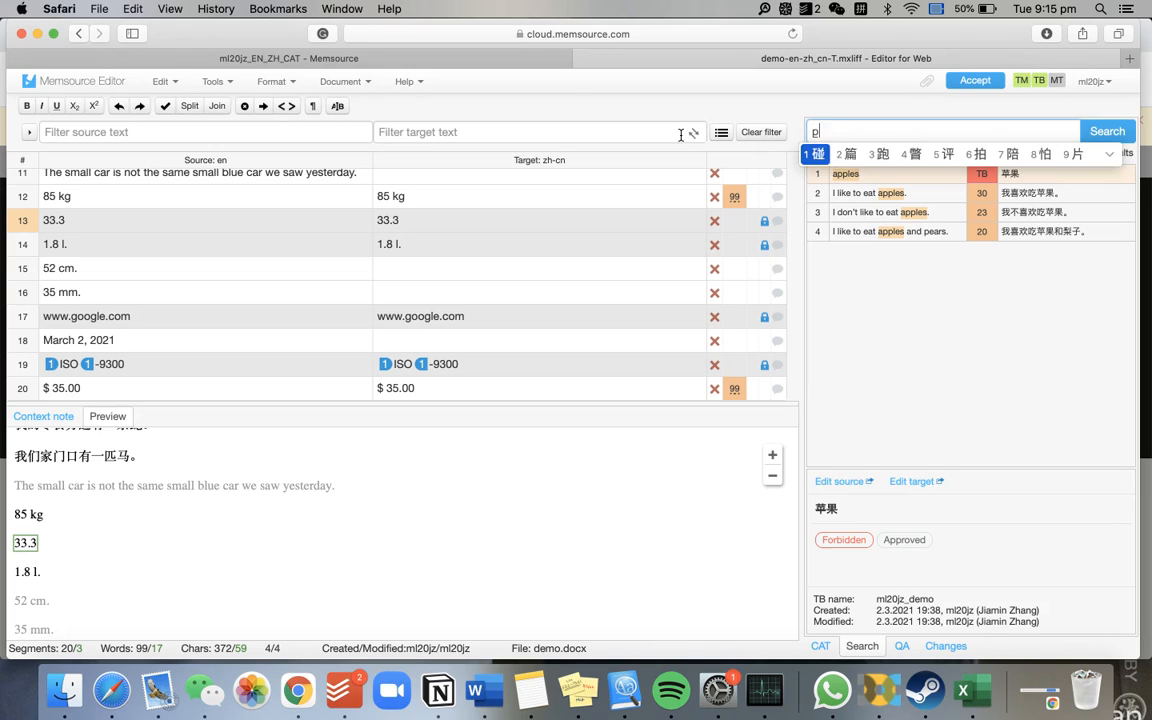
key("Return")
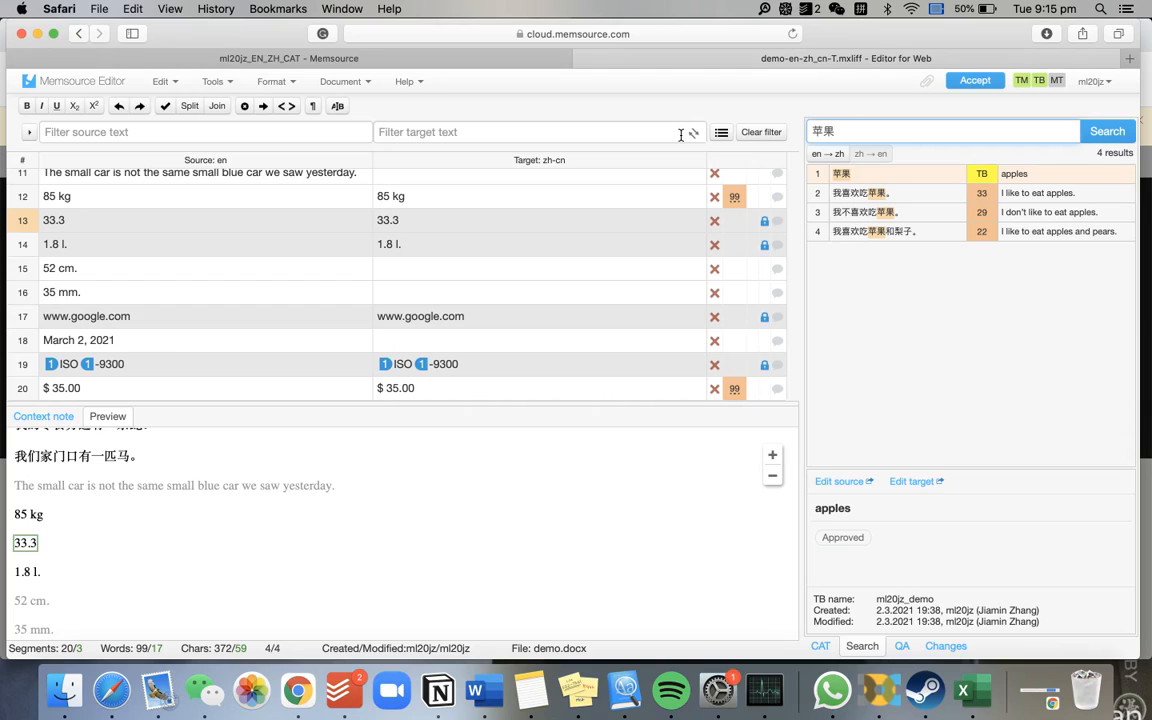
Search the translation memory and term base for words containing "predict", using the asterisk wildcard
key("Caps_Lock")
left_click_drag(841, 130, 647, 136)
type("'")
type("predict")
left_click(870, 153)
key("Return")
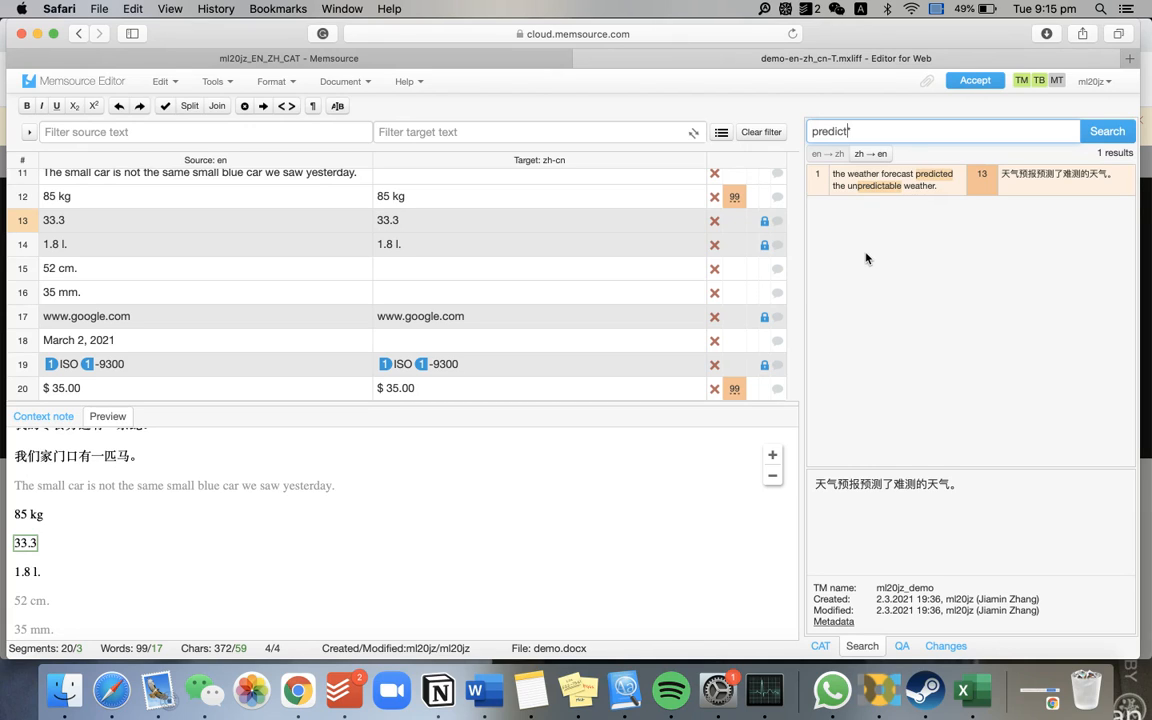
type("*")
Search the translation memory and term base with the single-character wildcard query "ho?se"
key("super+a")
key("BackSpace")
type("ho?se")
key("Return")
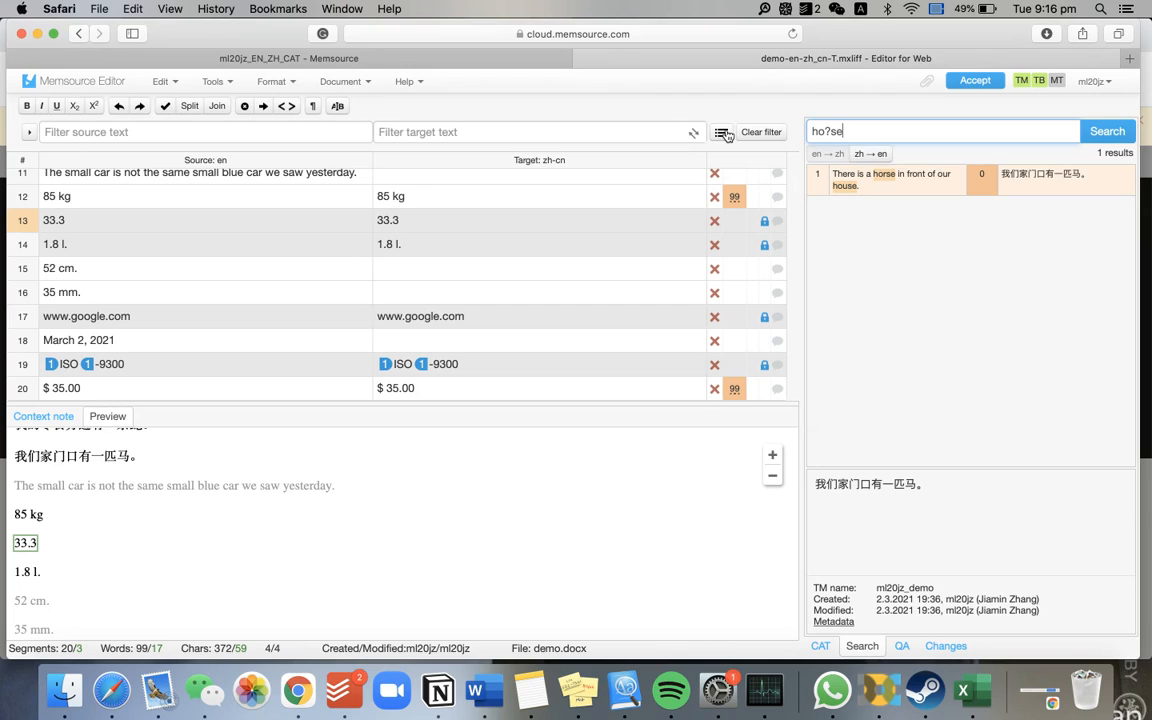
Search the translation memory and term base for the words small car without quotation marks
key("shift+Left")
key("shift+Left")
key("shift+Left")
key("shift+Left")
key("shift+Left")
type("e")
key("BackSpace")
type("small car")
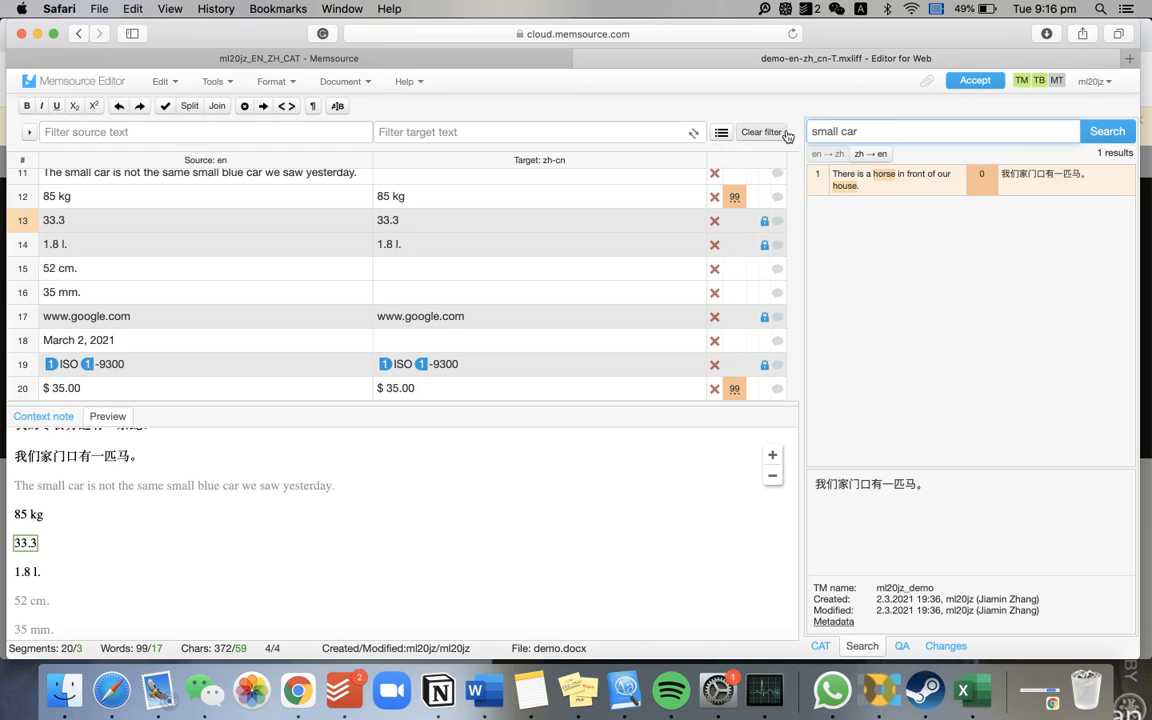
key("Return")
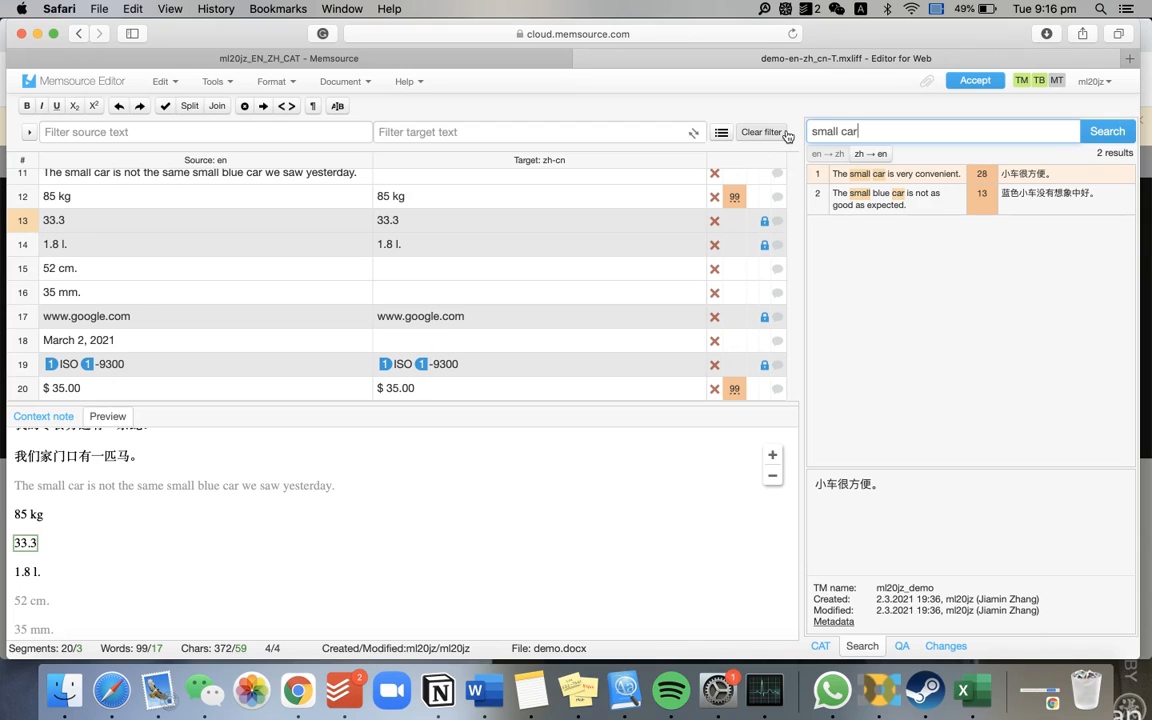
Enclose the small car query in double quotation marks and search for it as an exact phrase
key("Left")
key("Left")
key("Left")
key("Left")
type("*")
key("Right")
key("Right")
type("\"")
key("Return")
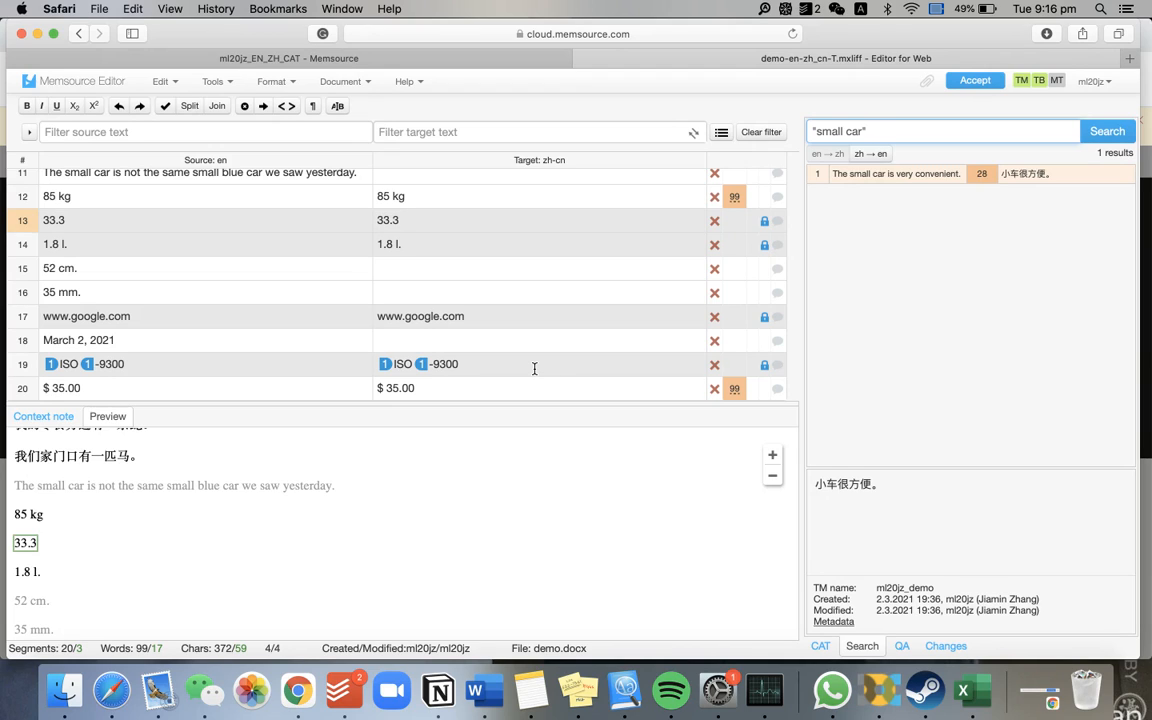
Create a term base named "demo" for Chinese (China) and English in the ml20jz_EN_ZH_CAT project and check the project's term base list
left_click(290, 58)
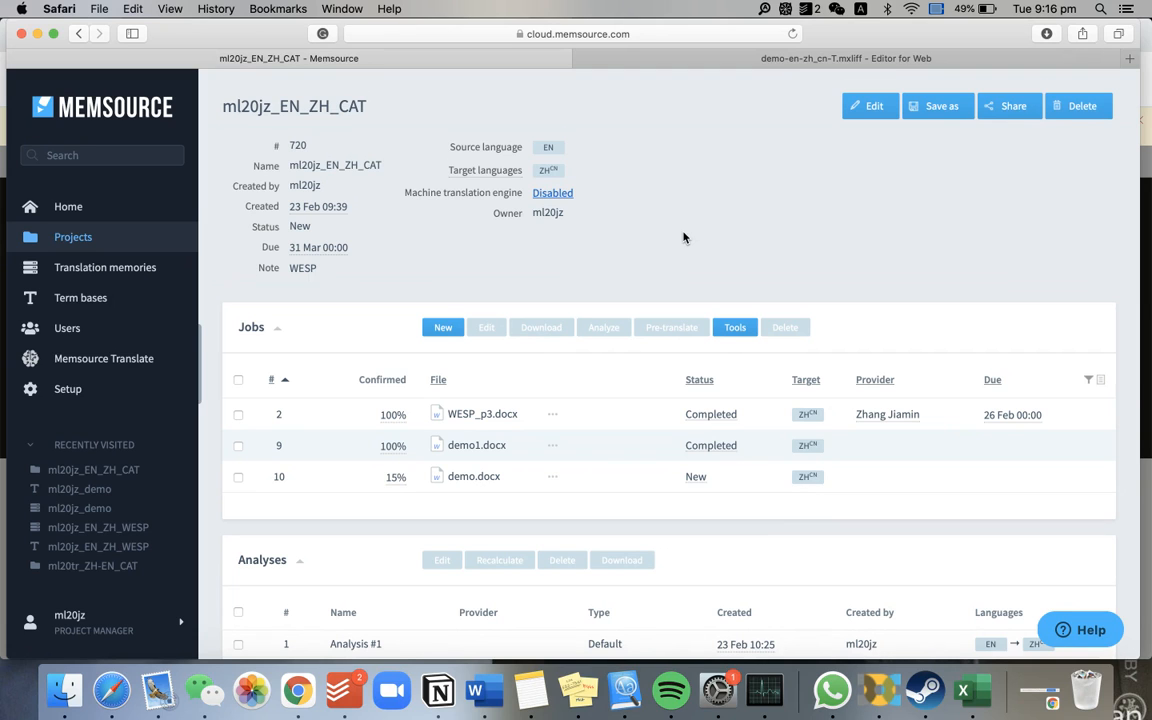
scroll(683, 237, "down", 10)
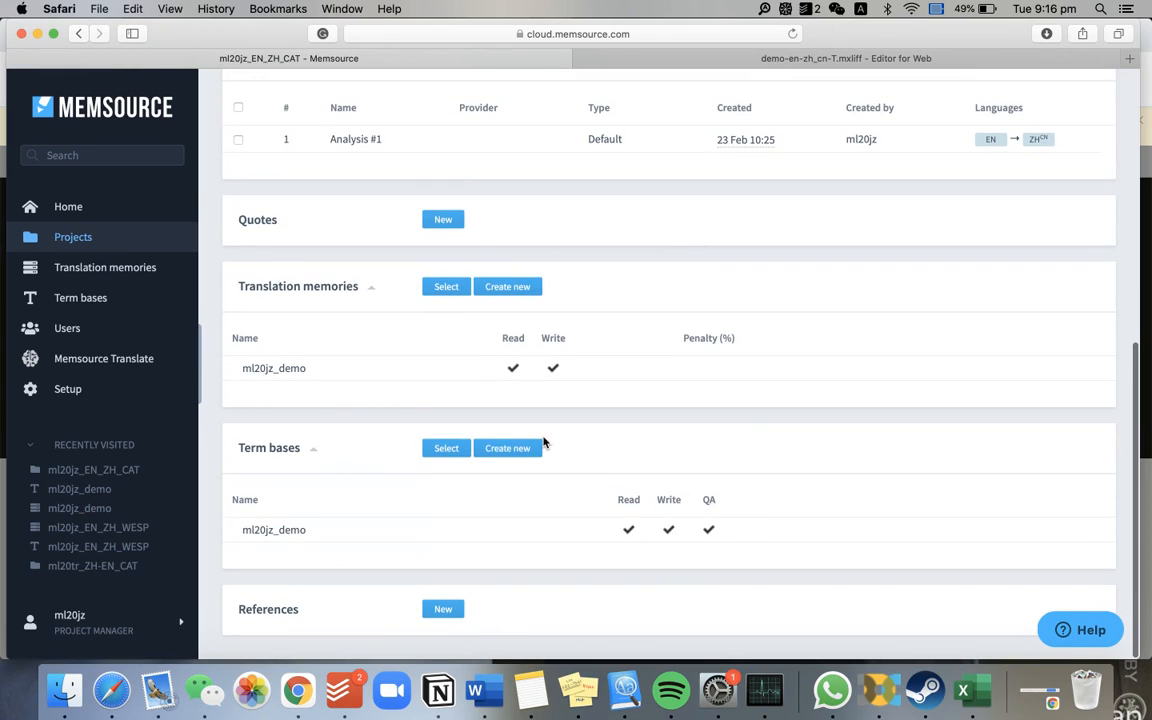
left_click(525, 452)
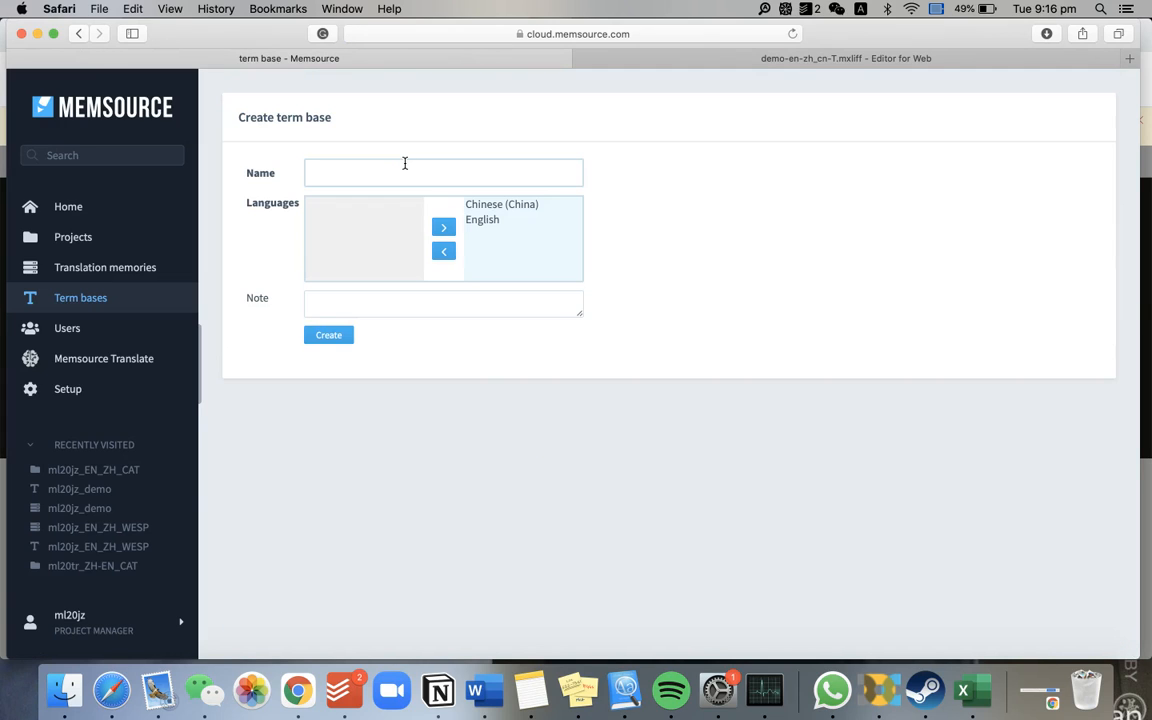
left_click(404, 163)
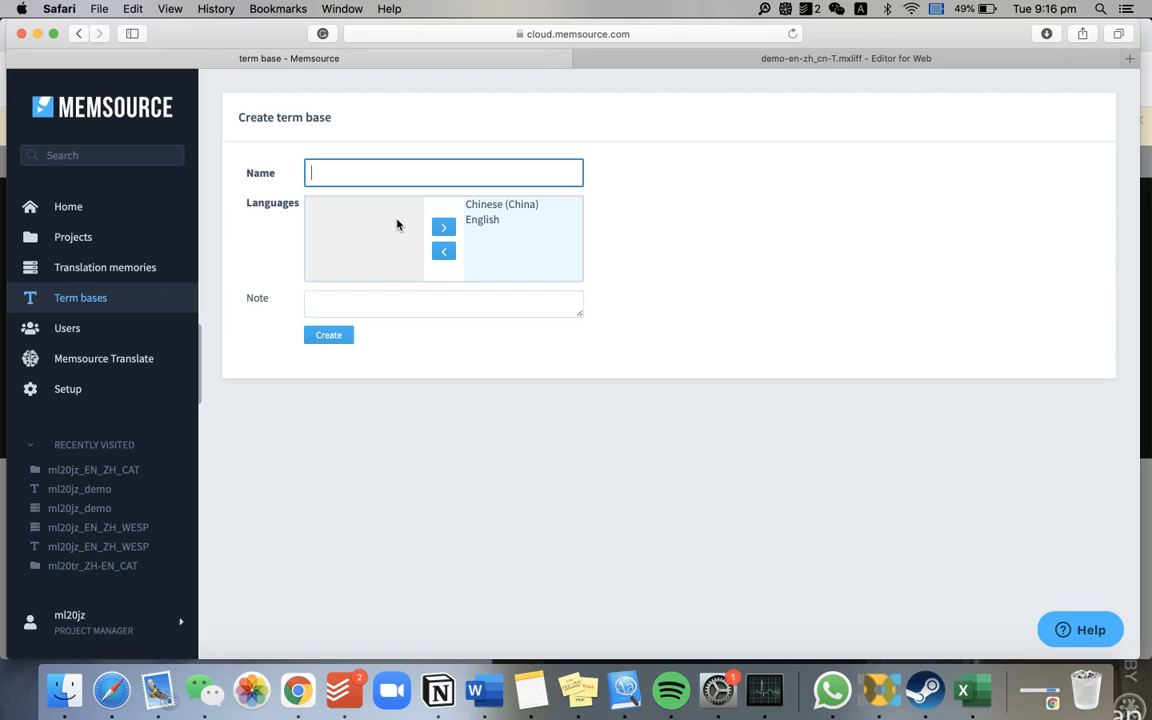
type("demo")
left_click(442, 302)
left_click(398, 234)
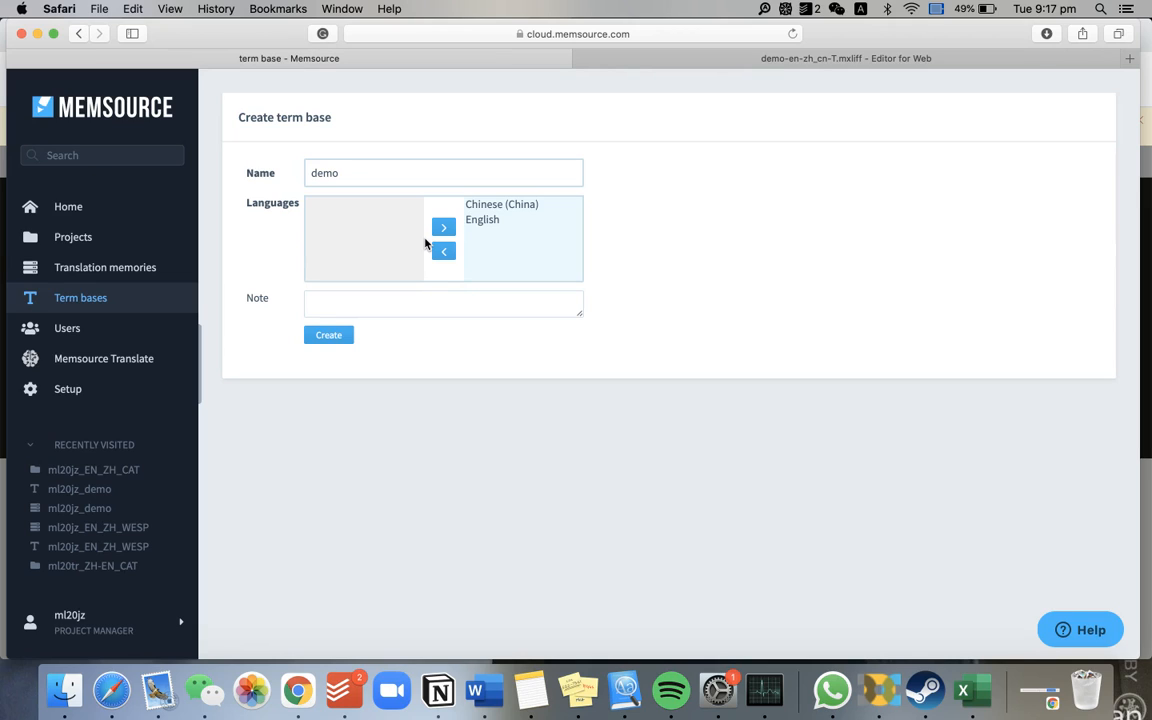
left_click(375, 303)
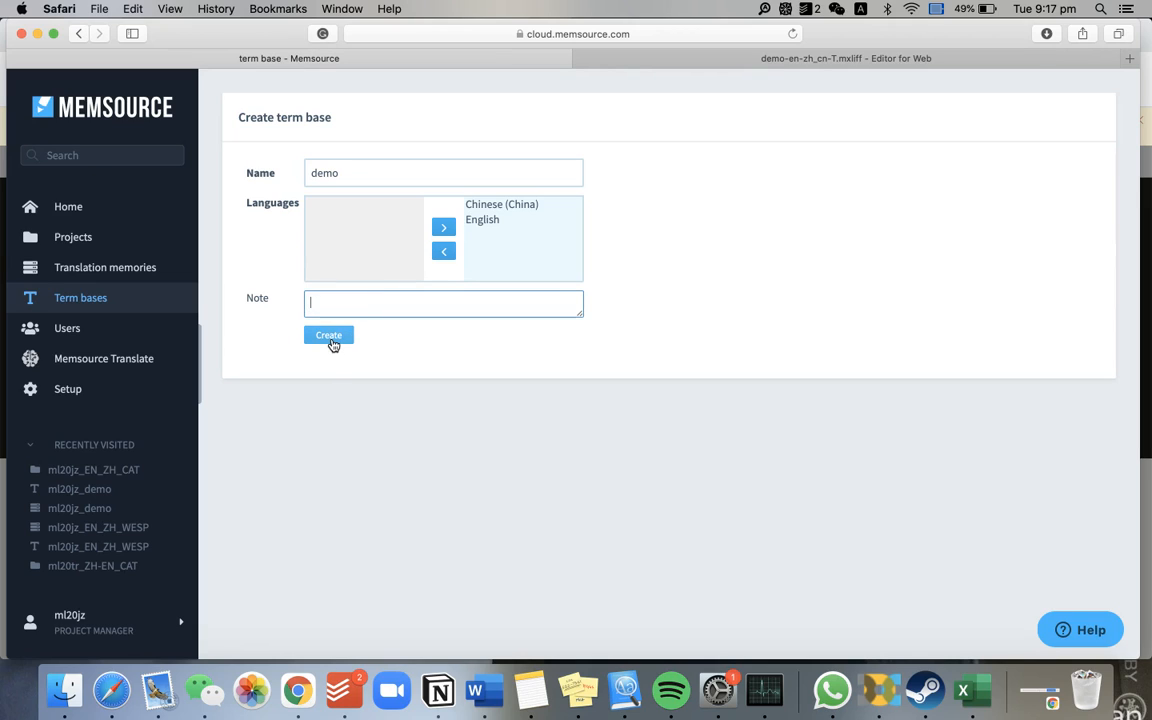
left_click(330, 336)
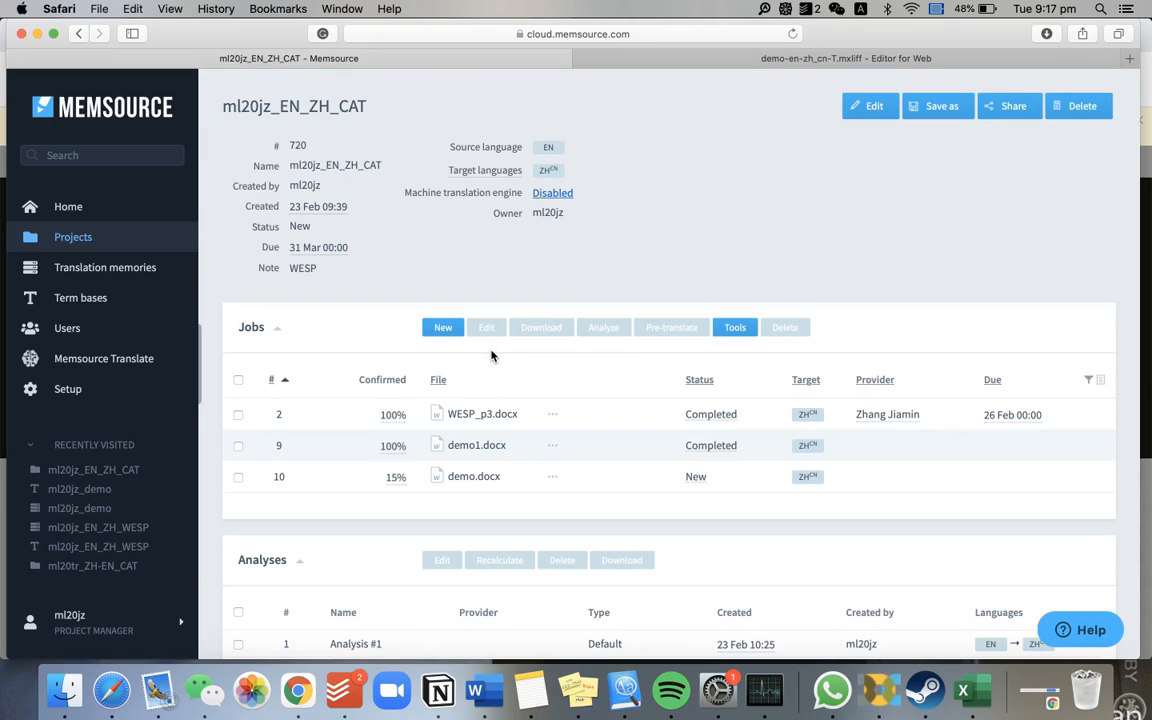
scroll(491, 355, "down", 10)
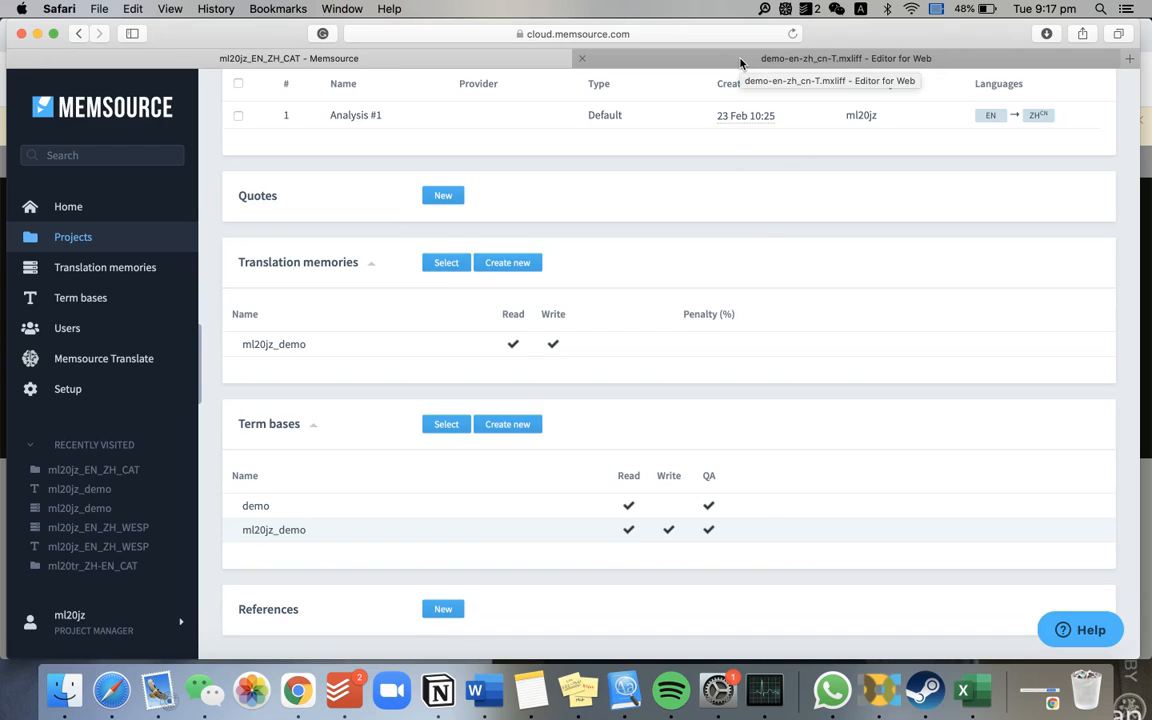
Back in the translation editor, add "snack" from segment 9 to the term base with the target term "零食"
left_click(741, 63)
scroll(360, 288, "up", 5)
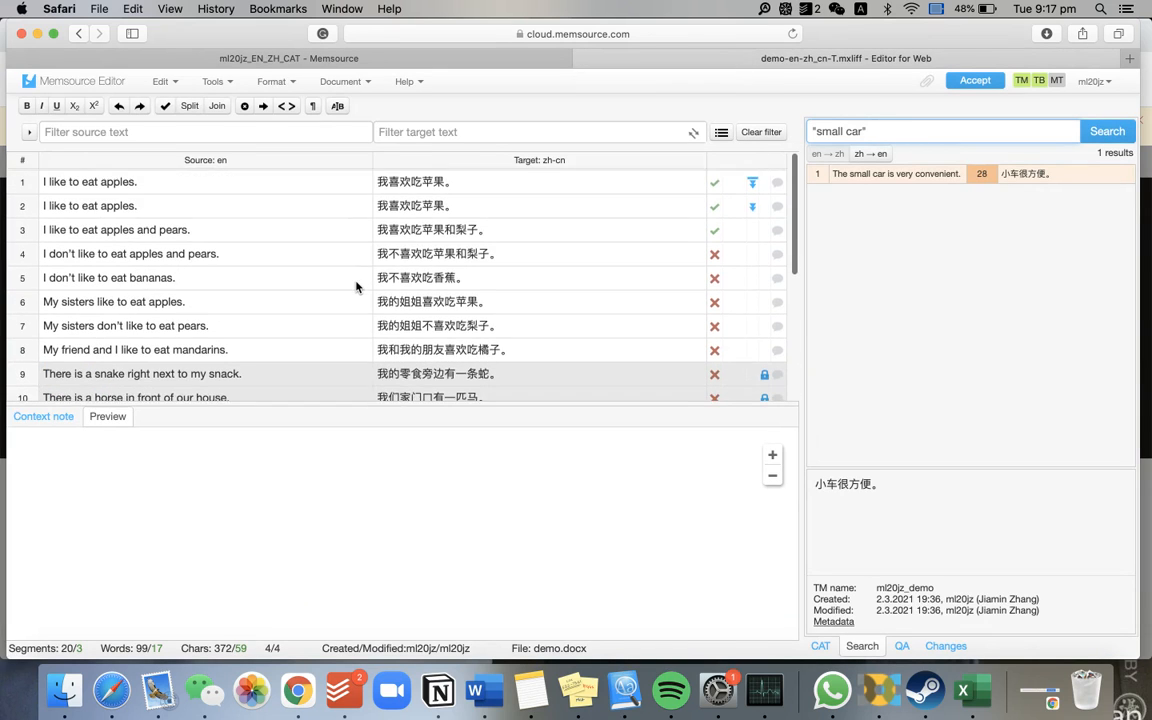
scroll(314, 319, "down", 5)
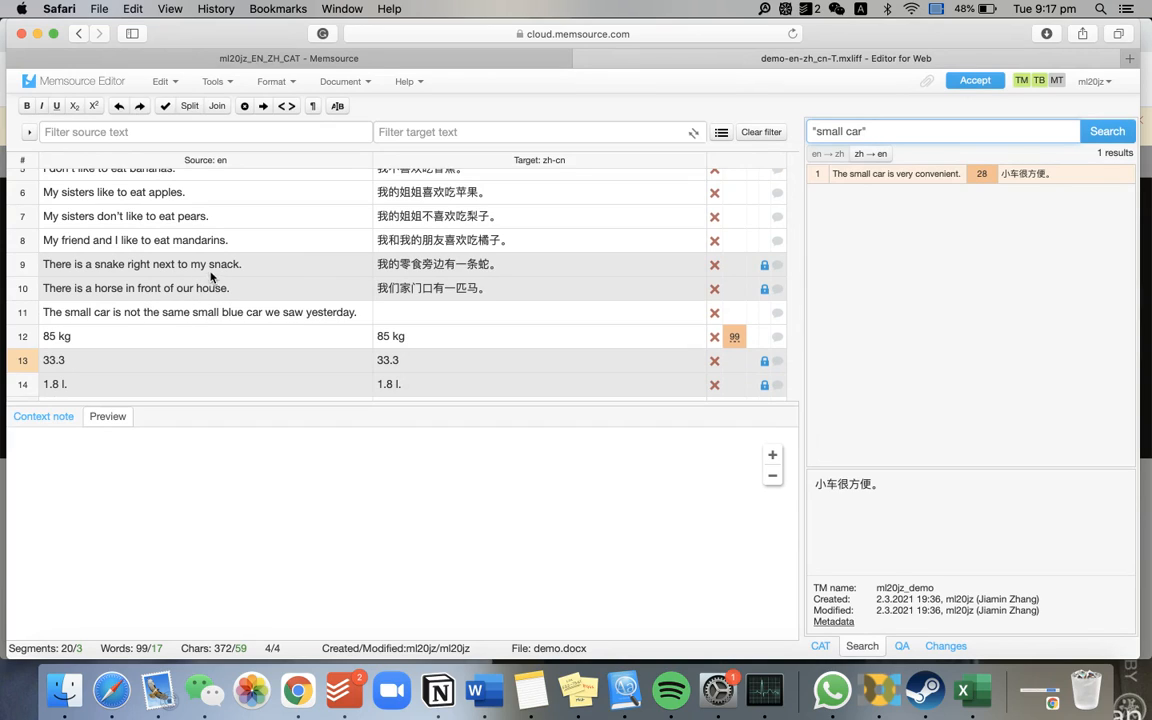
left_click_drag(208, 264, 239, 266)
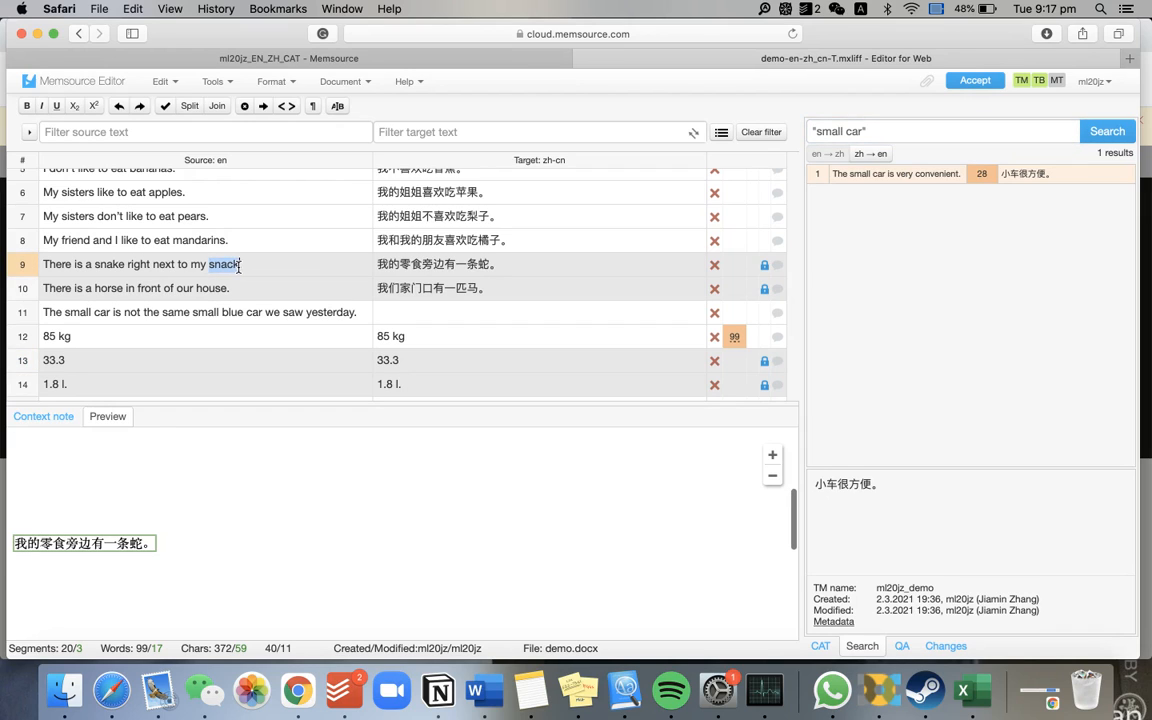
left_click(221, 88)
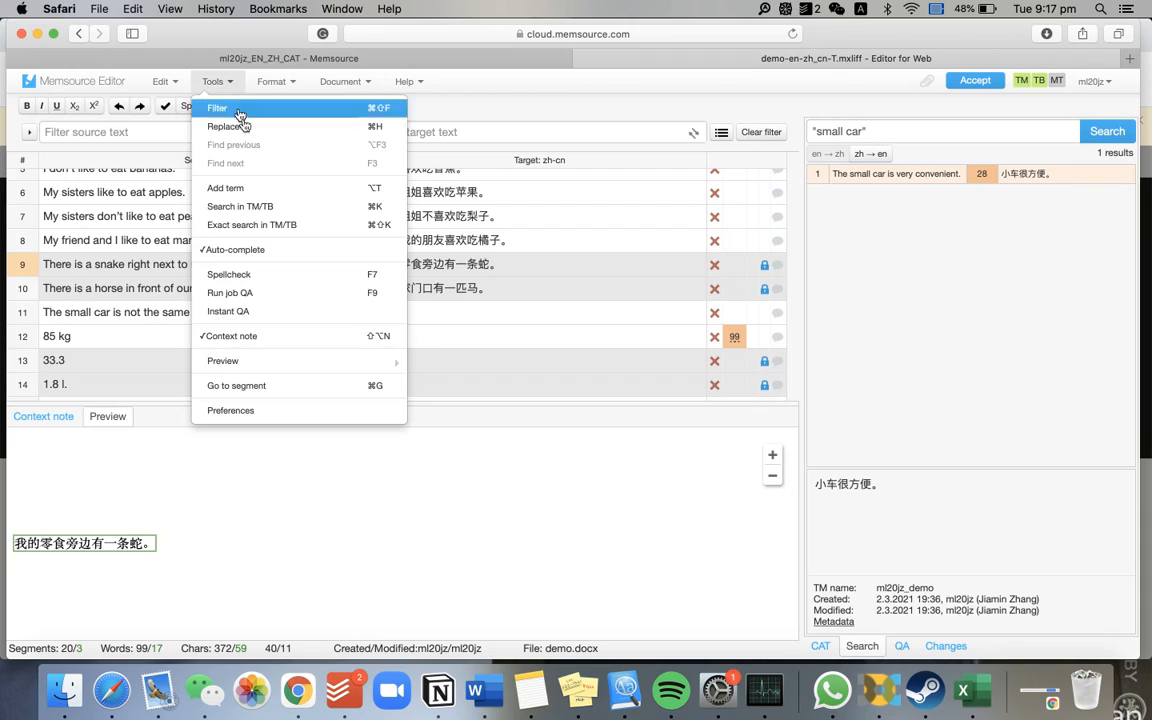
left_click(252, 190)
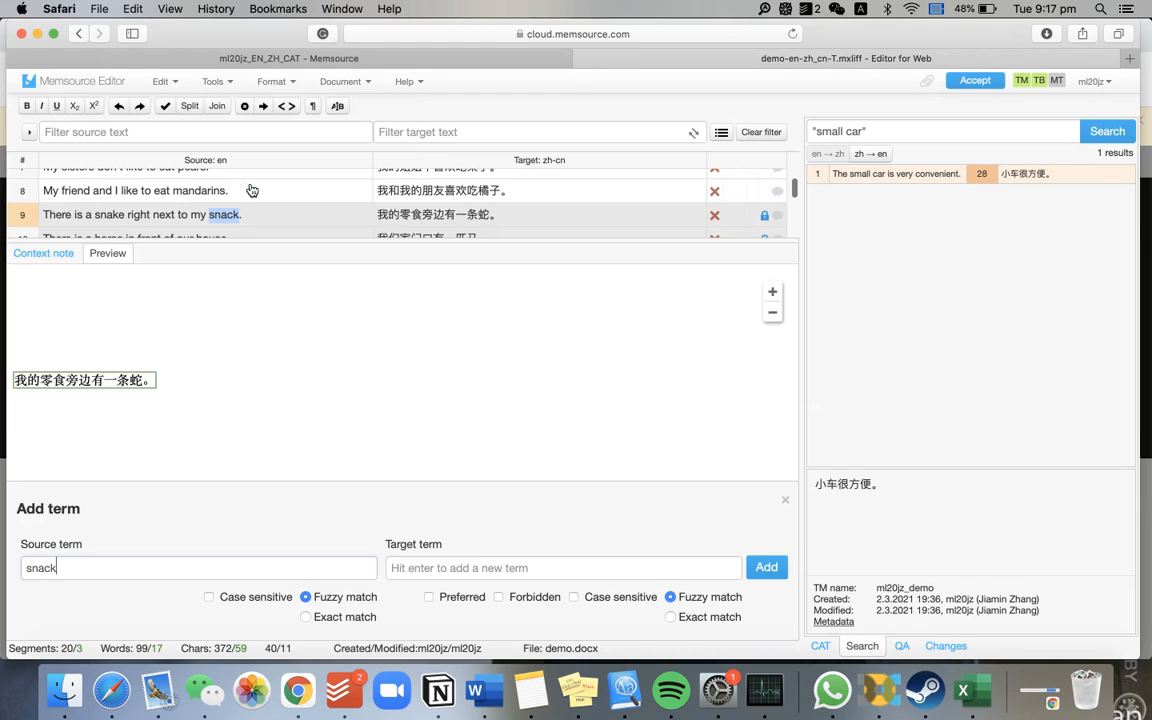
left_click(466, 558)
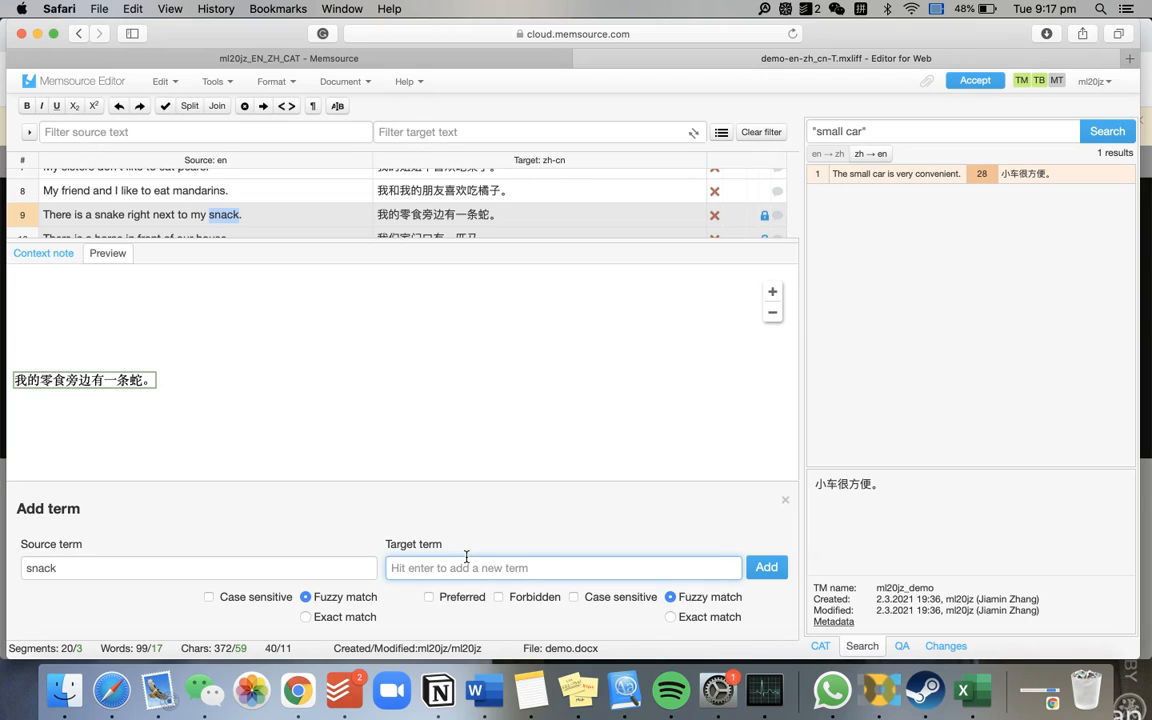
type("lingshi")
key("ctrl+space")
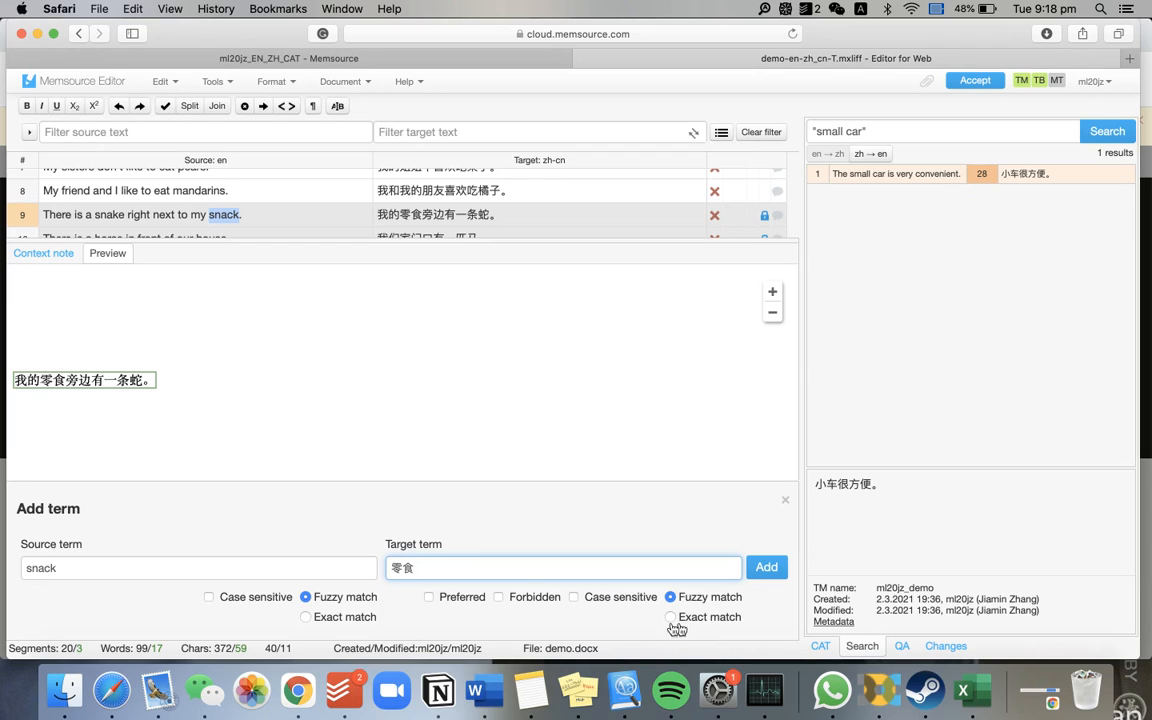
left_click(767, 568)
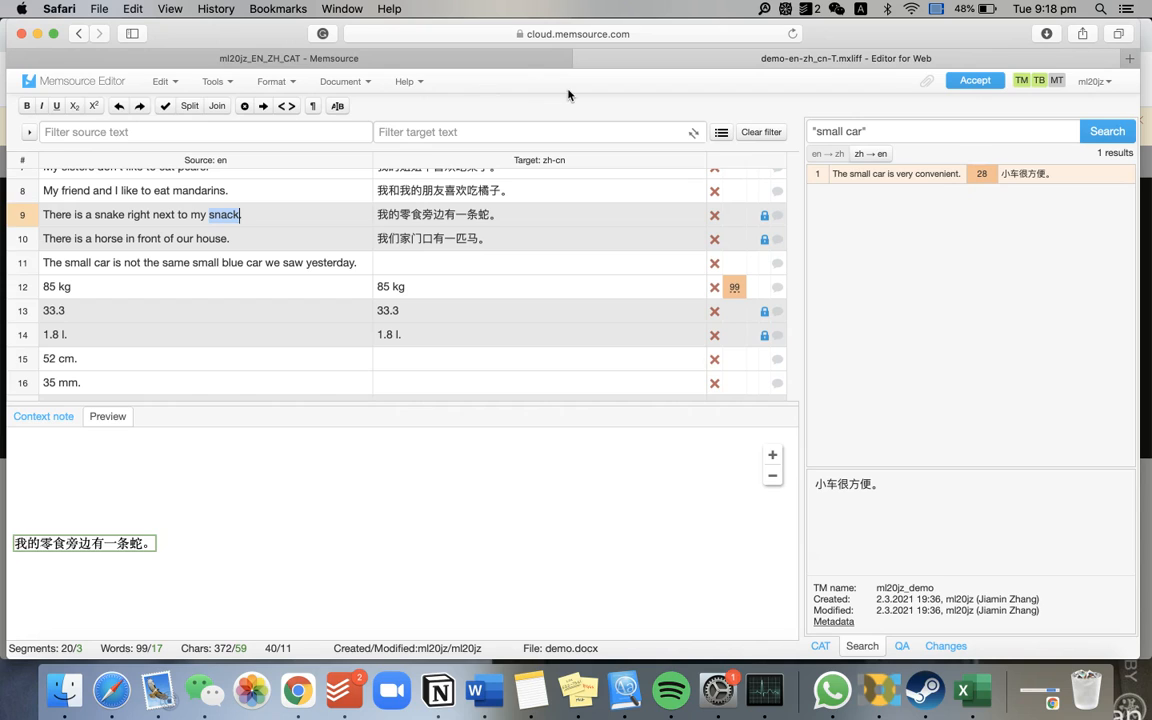
Open the ml20jz_demo term base from the project page and bring up the blank entry fields for a new term
left_click(501, 57)
scroll(569, 252, "down", 2)
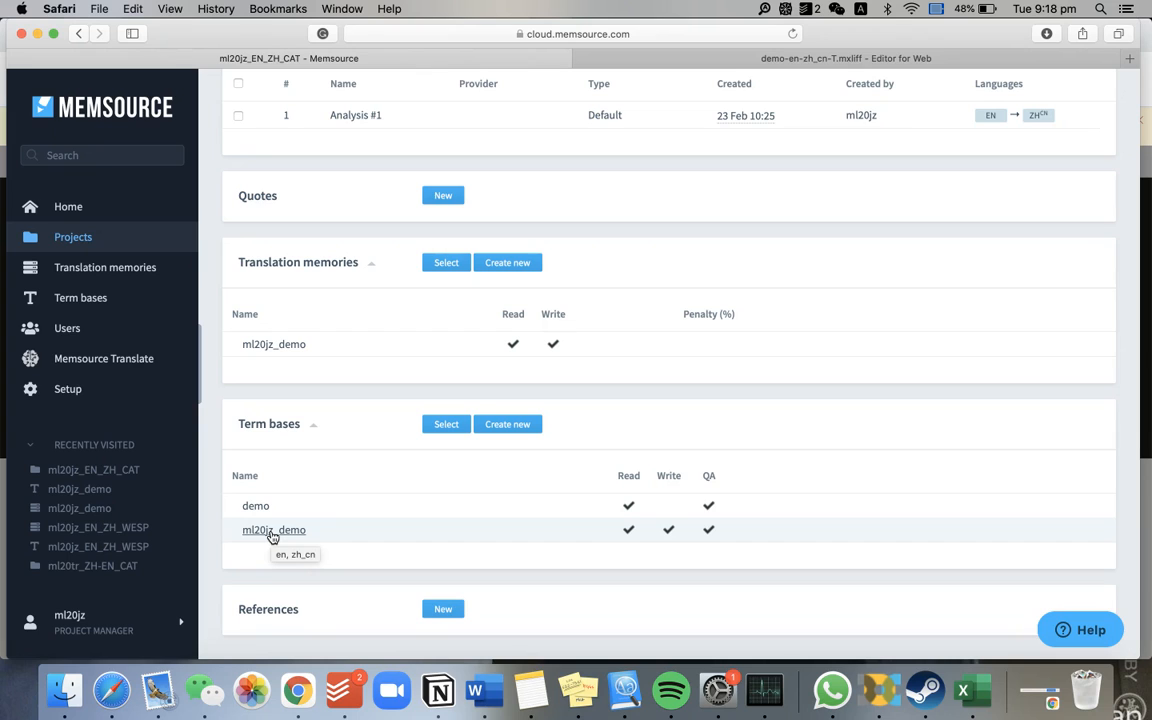
left_click(272, 531)
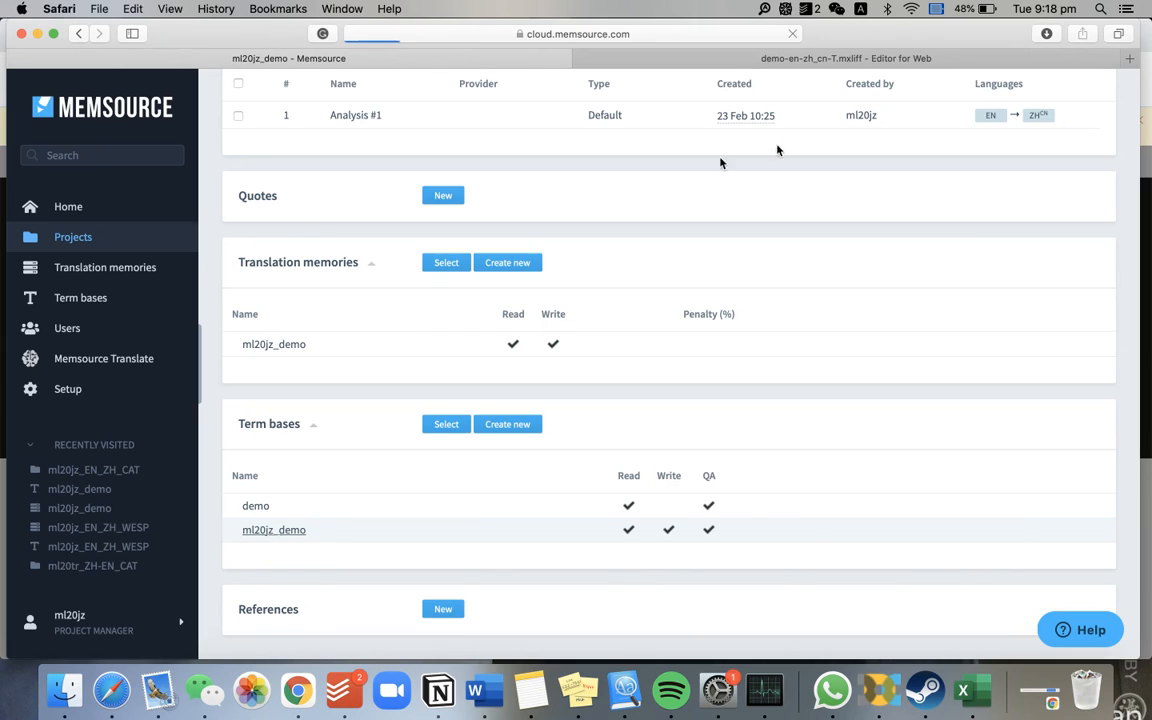
scroll(690, 345, "down", 1)
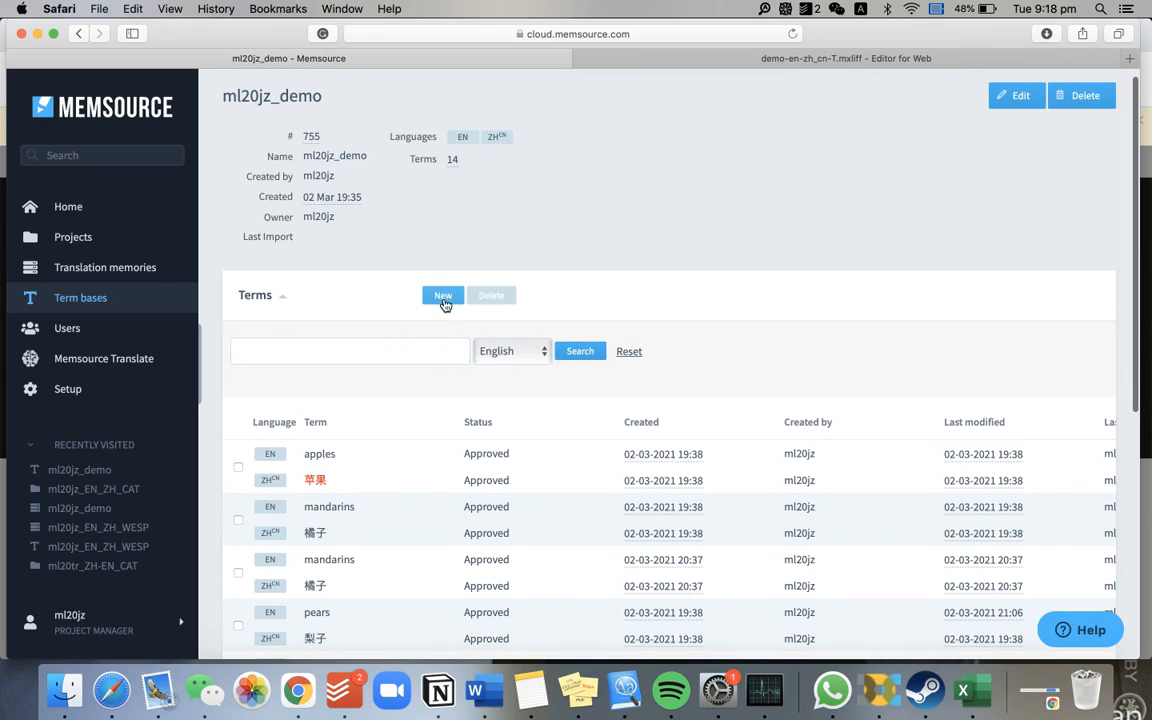
left_click(444, 300)
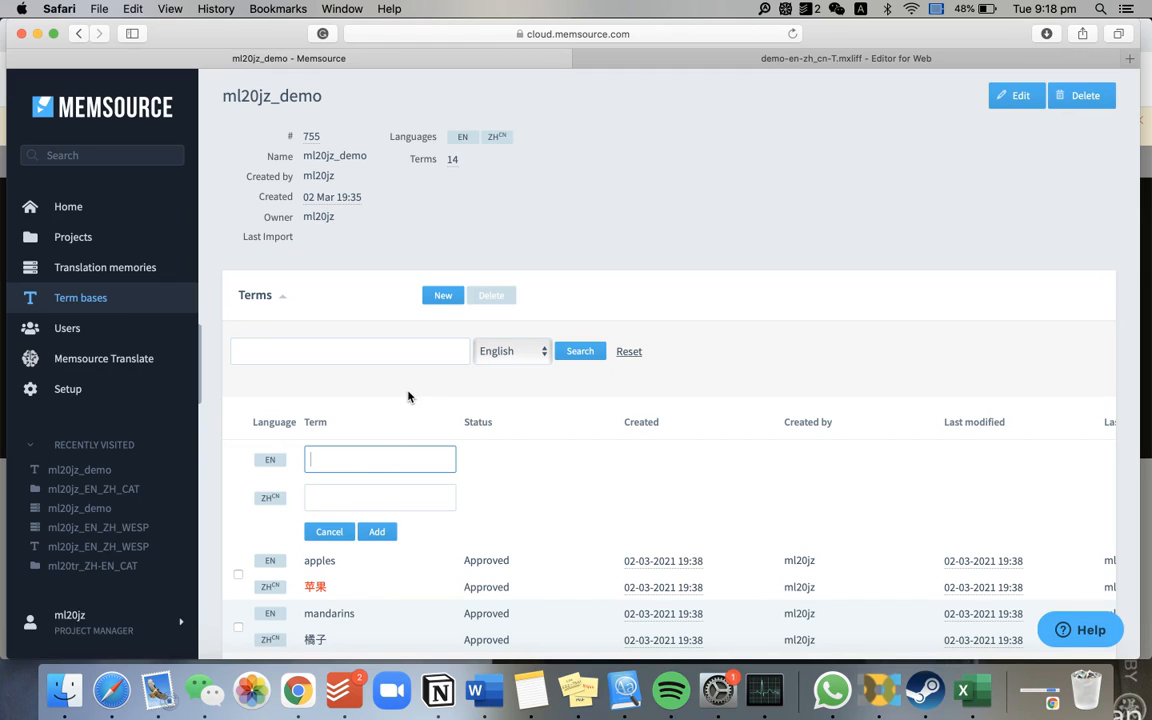
left_click(365, 344)
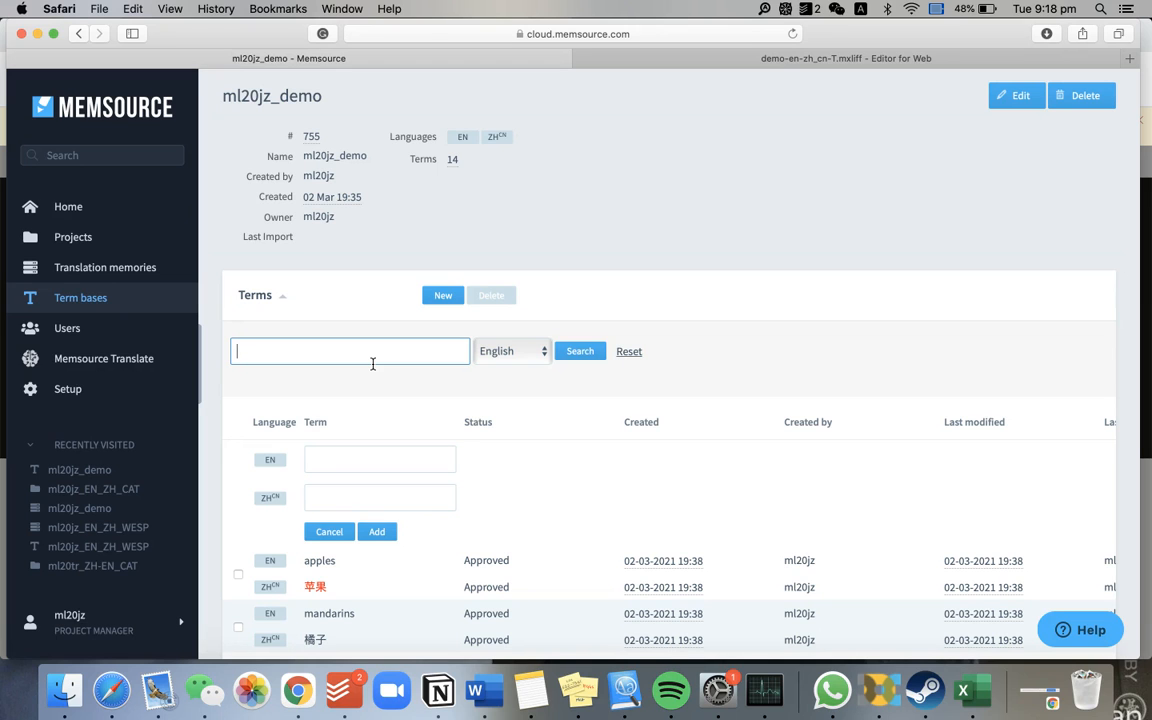
left_click(463, 404)
Examine the ml20jz_demo term list, including the snack entry and all the term detail columns
scroll(462, 404, "down", 4)
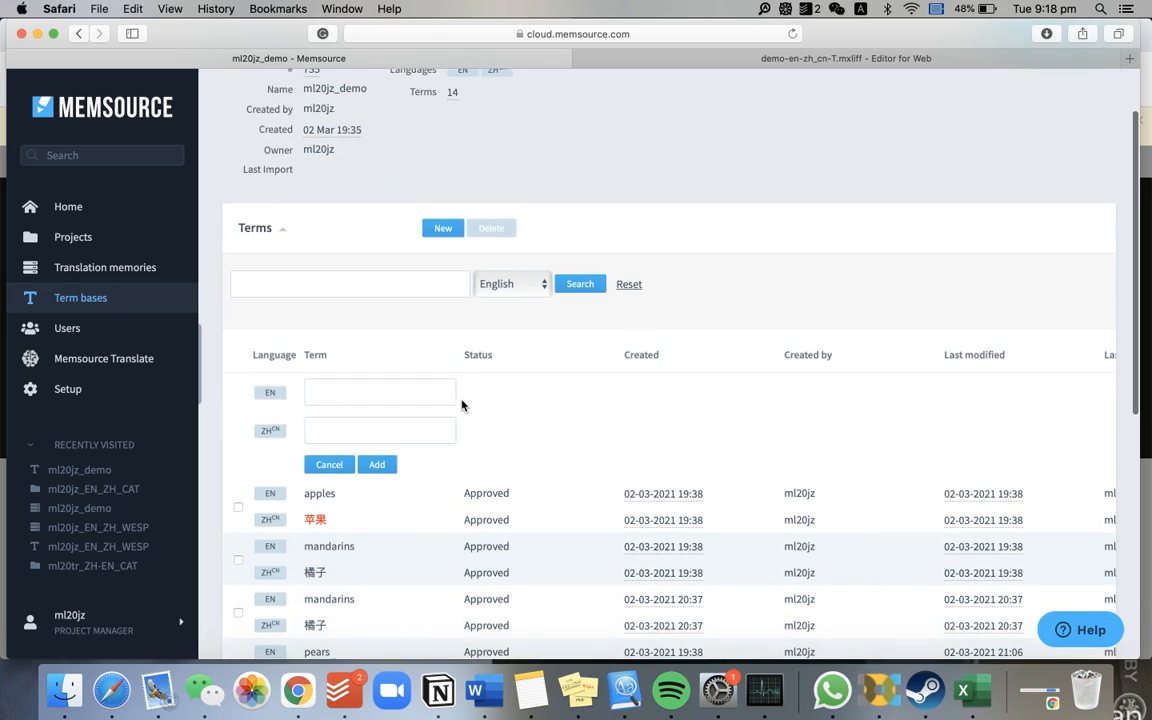
scroll(463, 400, "down", 2)
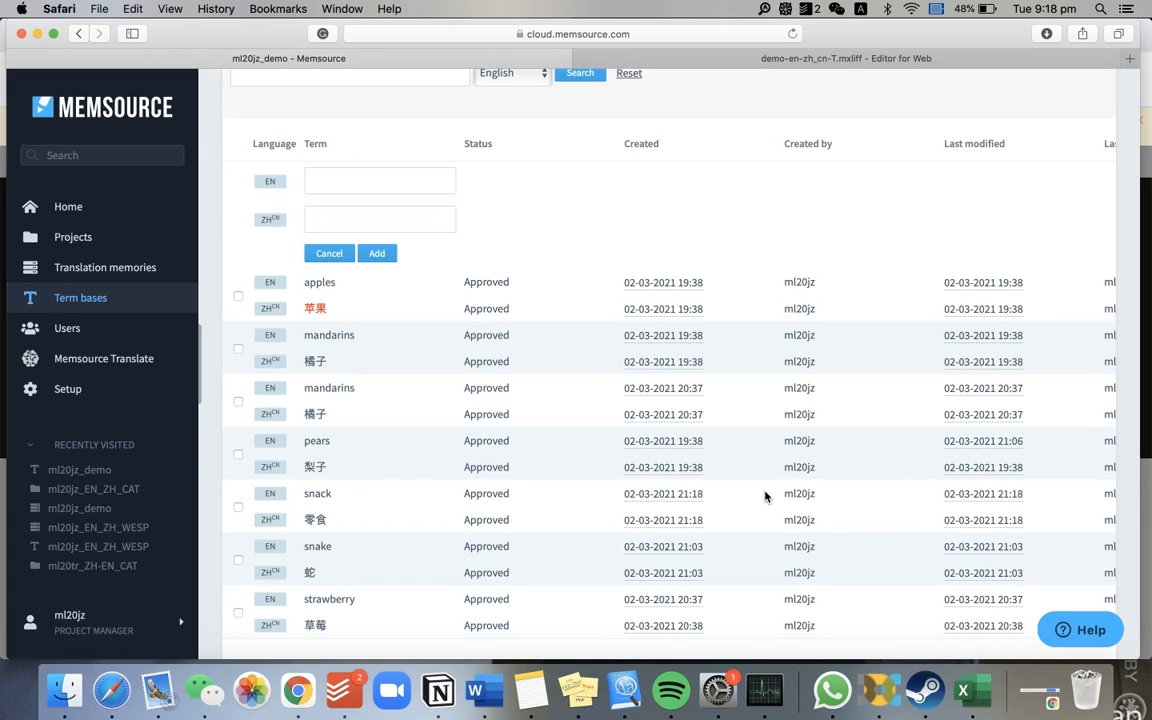
scroll(765, 496, "down", 1)
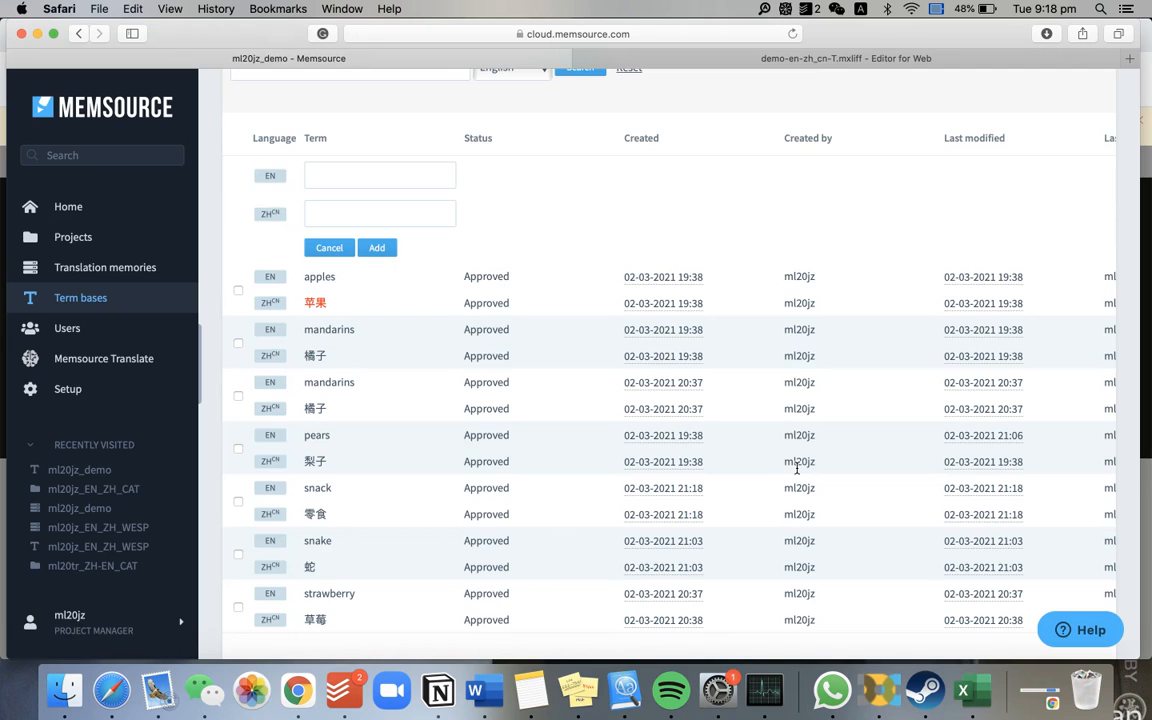
scroll(797, 468, "right", 5)
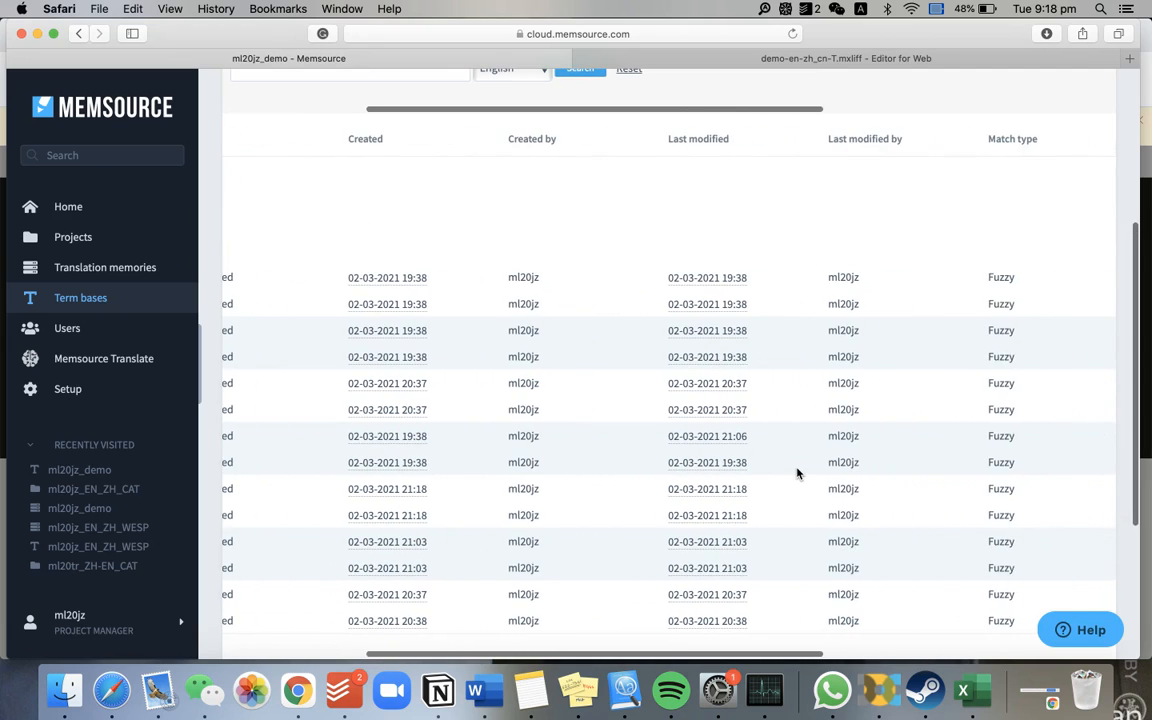
scroll(797, 473, "right", 2)
scroll(797, 472, "right", 10)
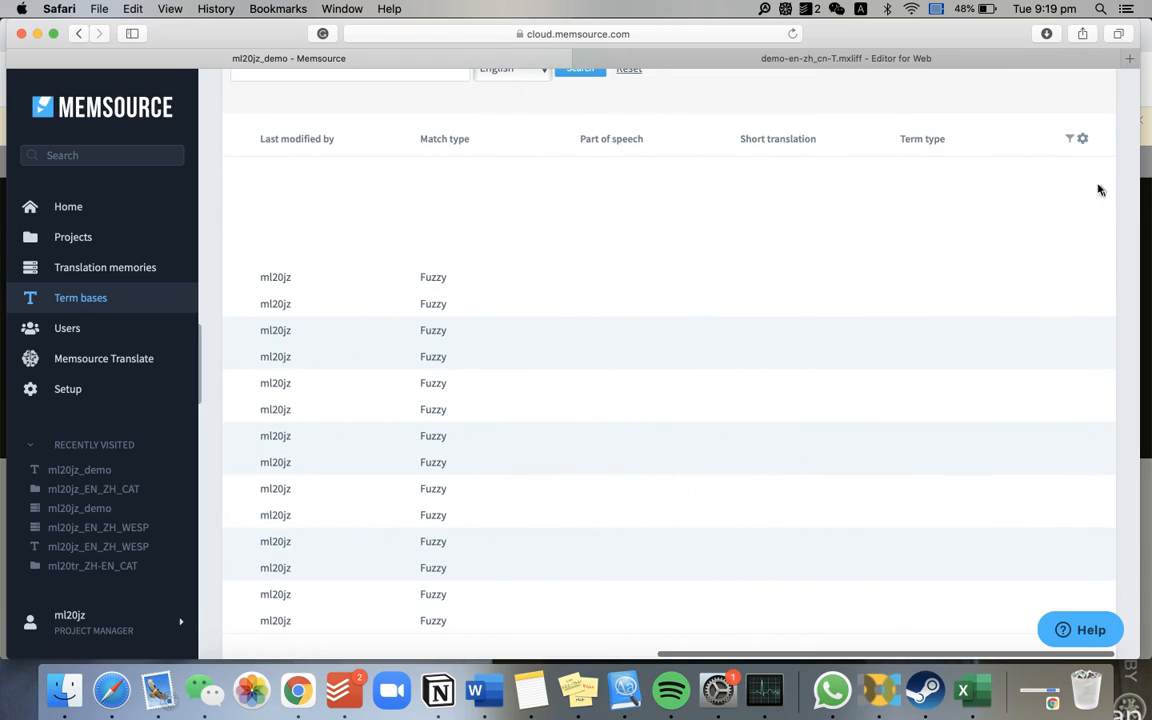
Show the term list's column filters, inspect the Status and Created filter options, and hide the filters again
left_click(1069, 141)
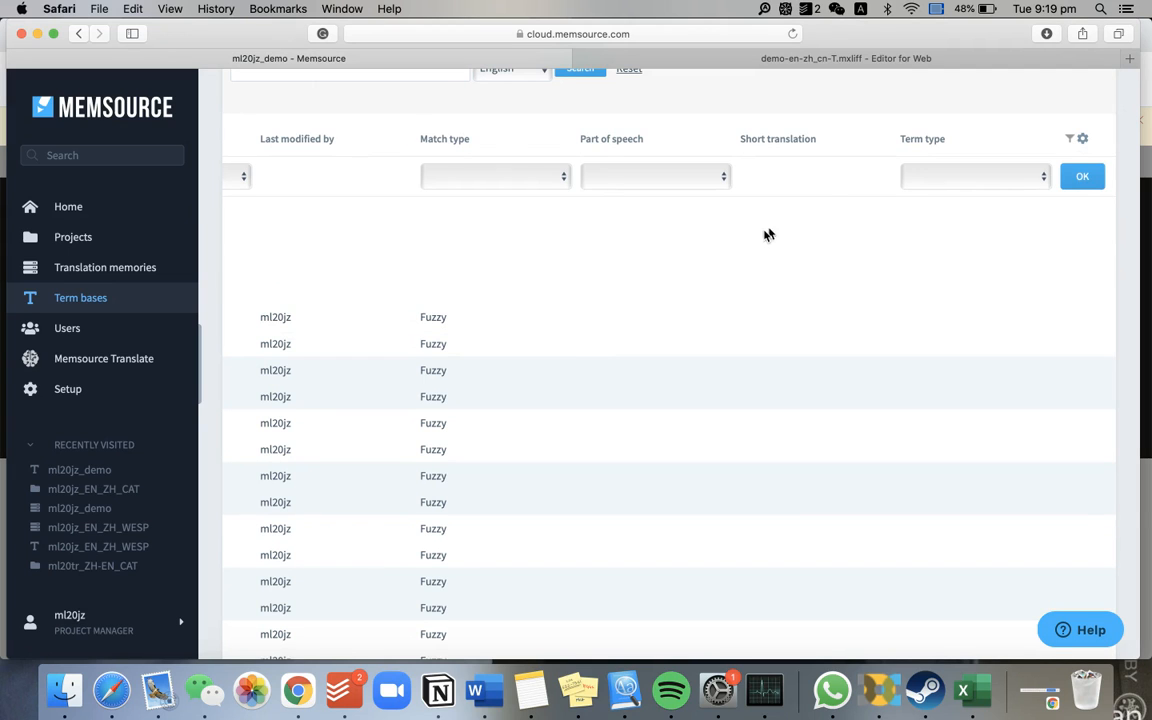
scroll(760, 239, "left", 10)
scroll(369, 174, "left", 5)
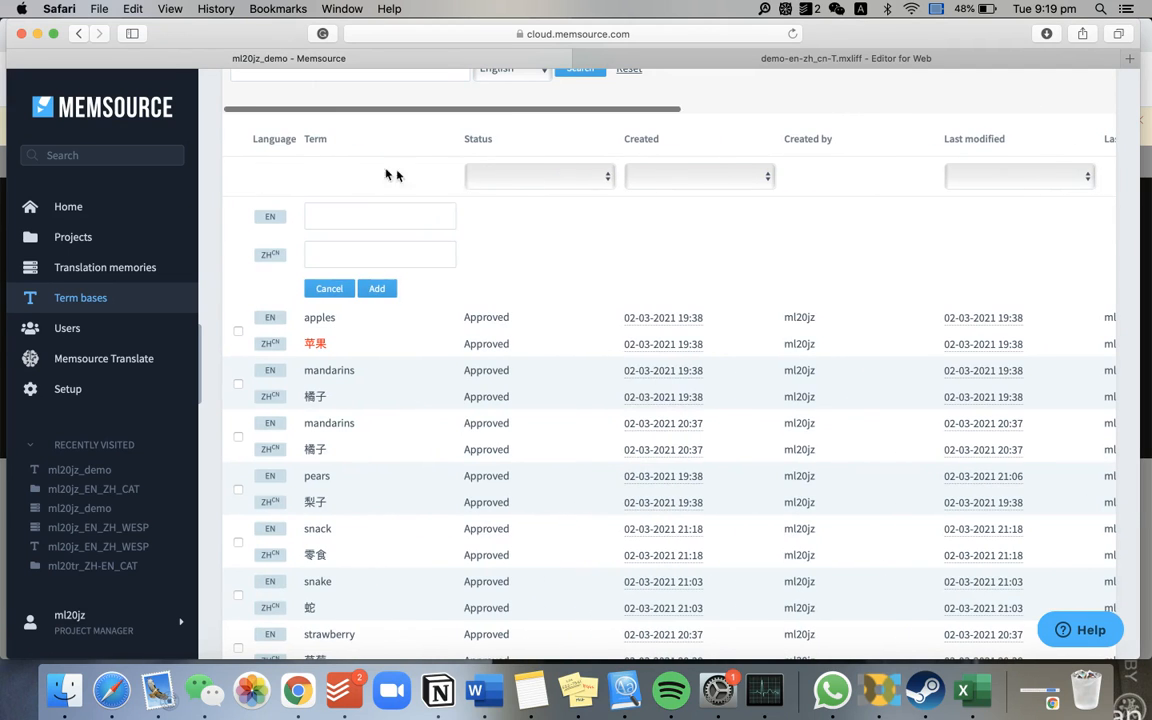
left_click(527, 180)
left_click(698, 189)
left_click(698, 189)
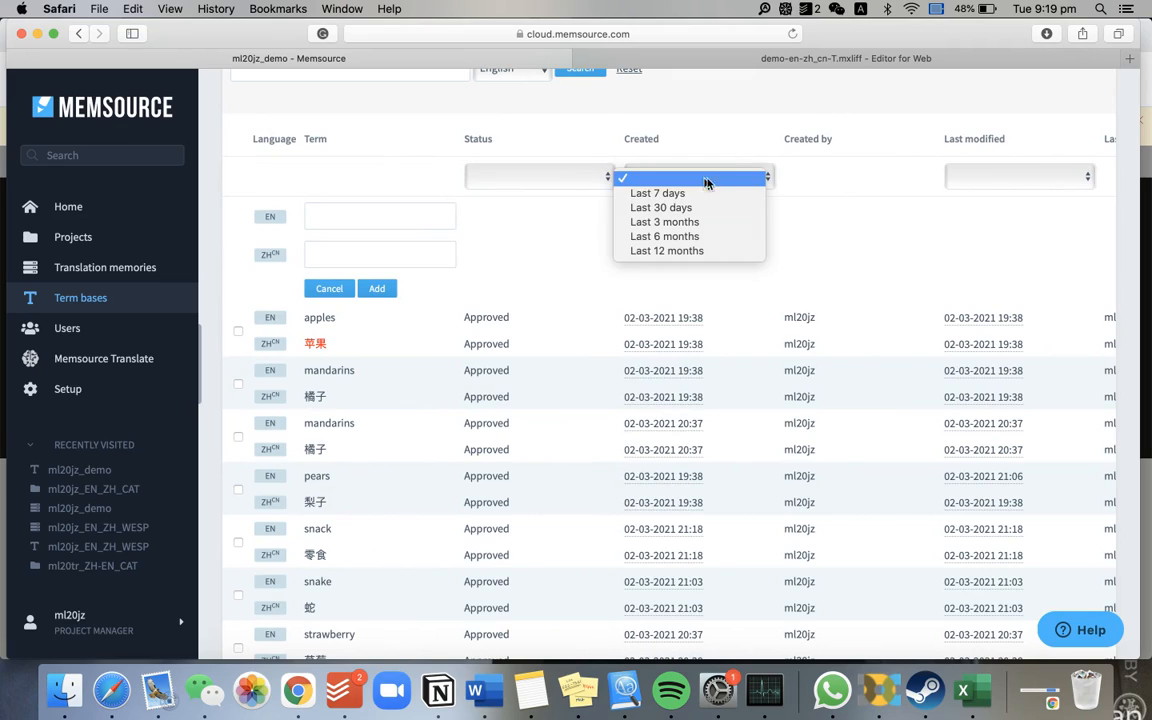
left_click(840, 205)
scroll(922, 284, "right", 8)
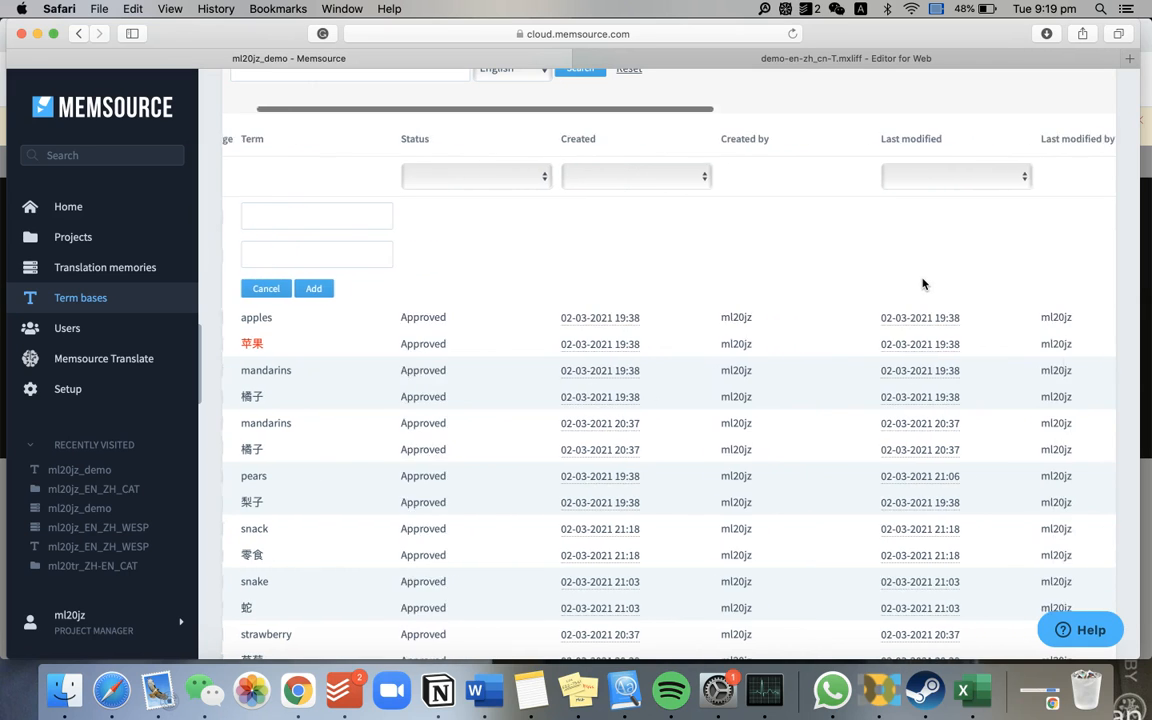
scroll(922, 284, "right", 5)
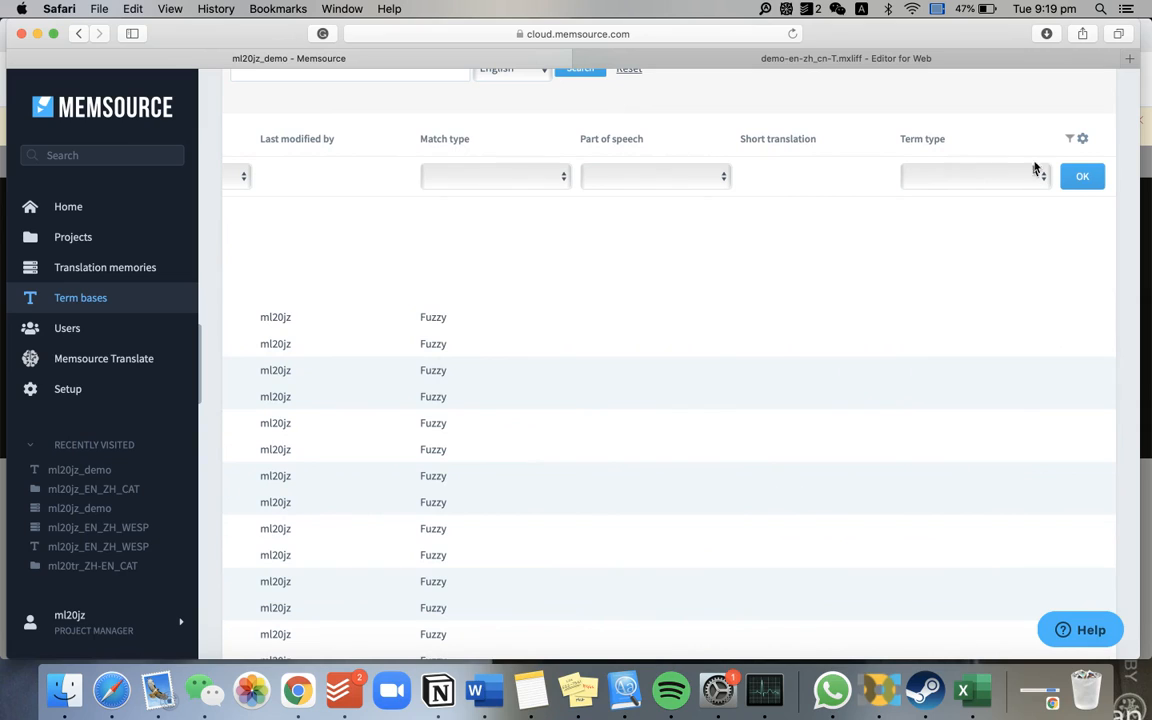
left_click(1070, 144)
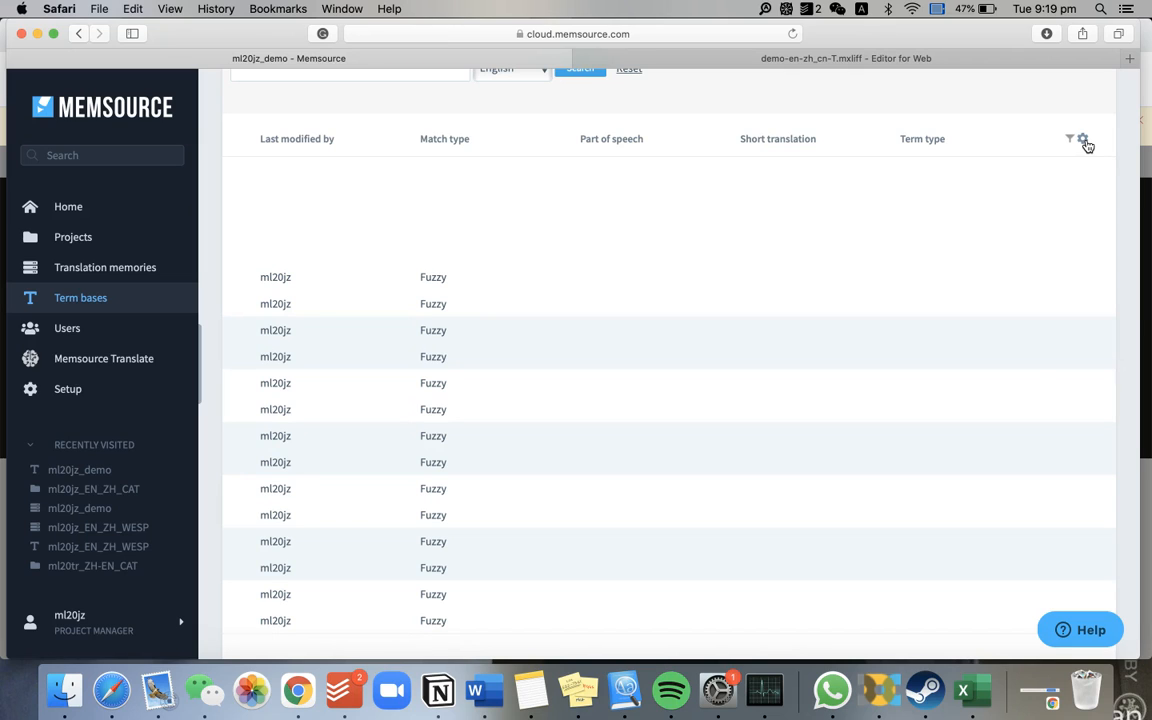
In the term list's column selection, deselect Last modified by and Match type
left_click(1085, 142)
scroll(1015, 378, "down", 1)
scroll(1015, 378, "down", 3)
scroll(1015, 378, "up", 4)
scroll(1015, 378, "down", 4)
scroll(1015, 380, "up", 6)
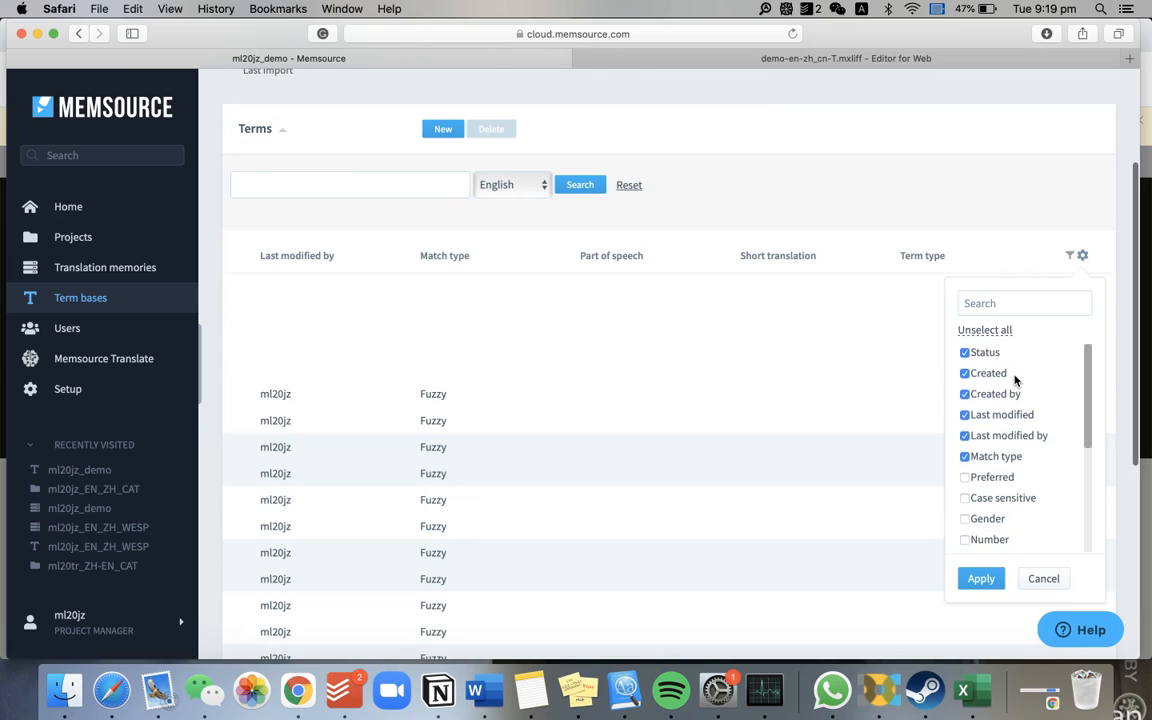
scroll(1023, 162, "down", 2)
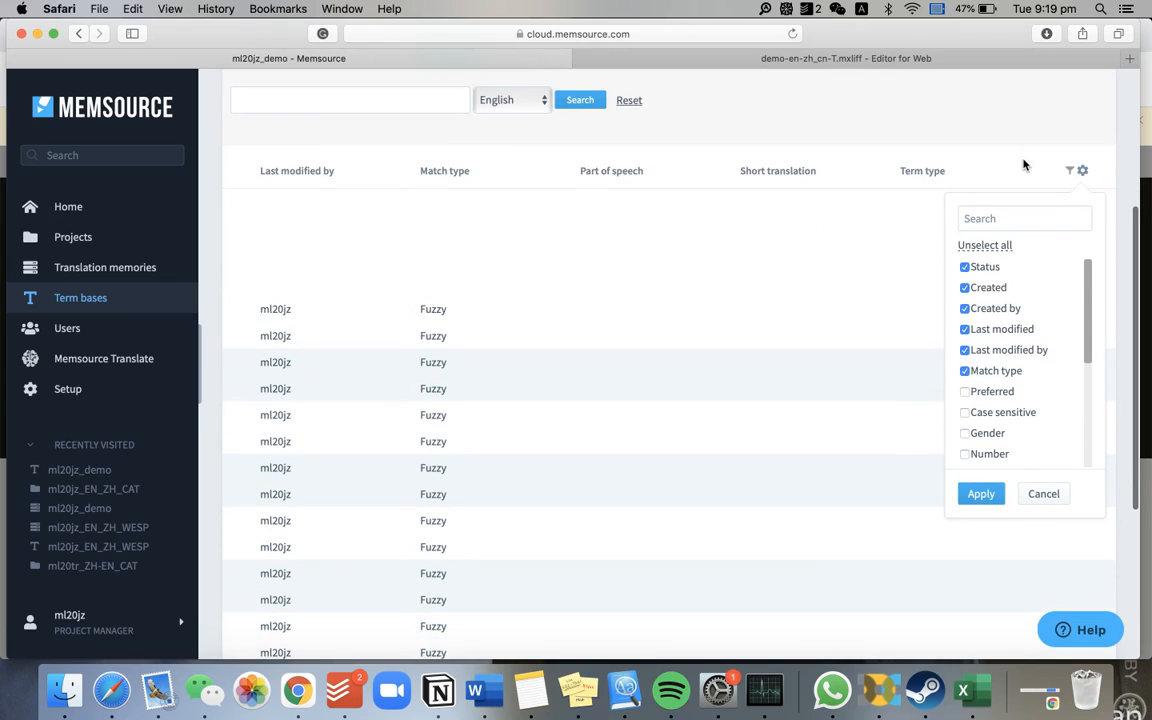
left_click(965, 308)
left_click(965, 329)
left_click(965, 308)
left_click(965, 329)
left_click(965, 349)
left_click(965, 370)
scroll(965, 371, "down", 2)
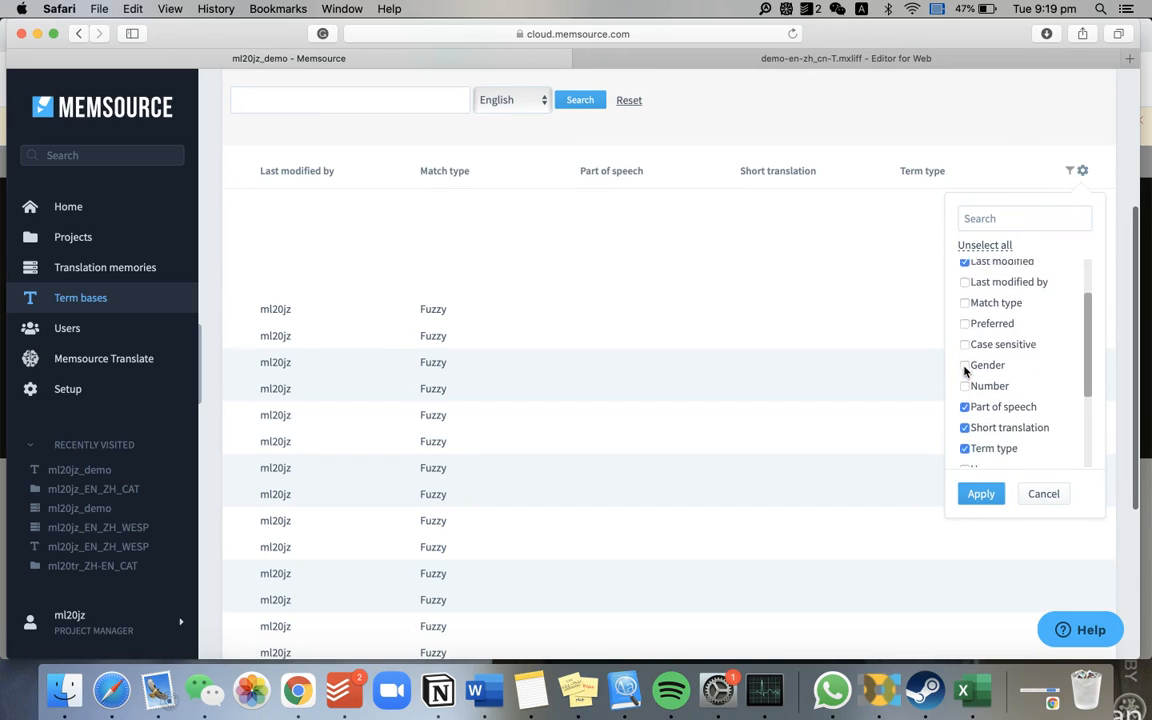
Go through the remaining column options, deselect Part of speech and Short translation, and apply the column selection
scroll(965, 372, "down", 2)
scroll(1008, 401, "down", 1)
scroll(998, 405, "up", 3)
left_click(998, 406)
left_click(988, 427)
scroll(972, 428, "down", 2)
left_click(966, 367)
scroll(969, 373, "up", 3)
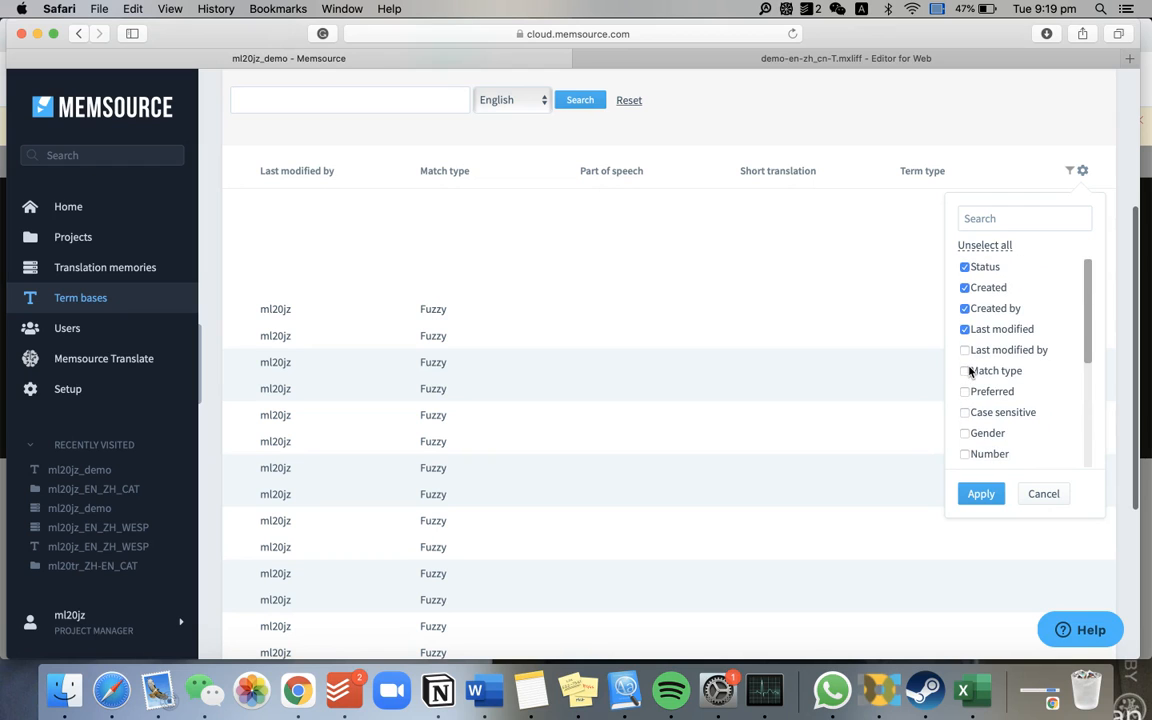
left_click(985, 496)
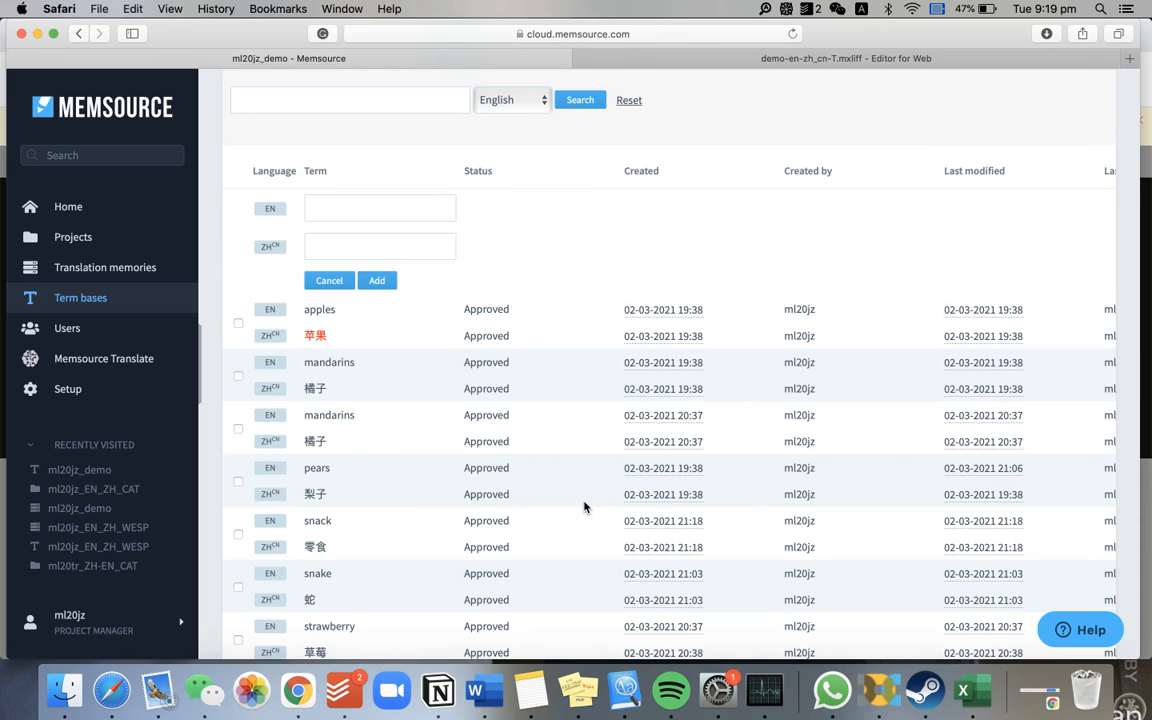
Open the second English mandarins term in ml20jz_demo for editing and inspect its Language and Status options
scroll(585, 507, "down", 5)
scroll(585, 507, "up", 2)
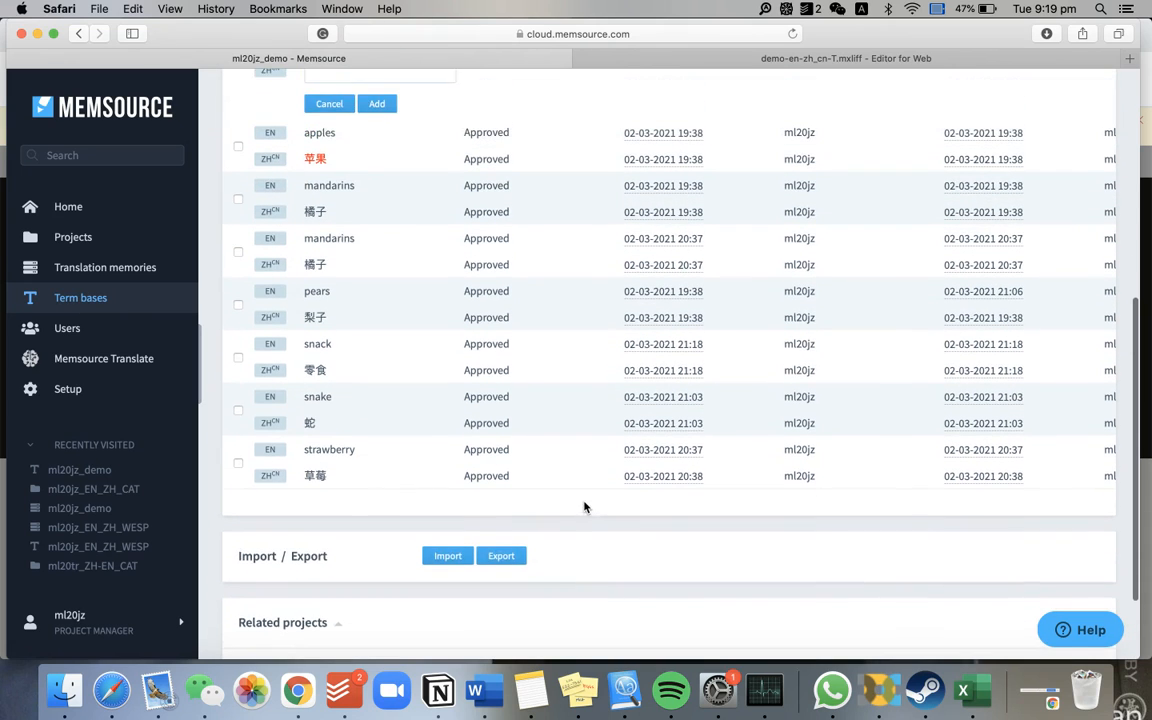
scroll(585, 507, "up", 1)
mouse_move(425, 297)
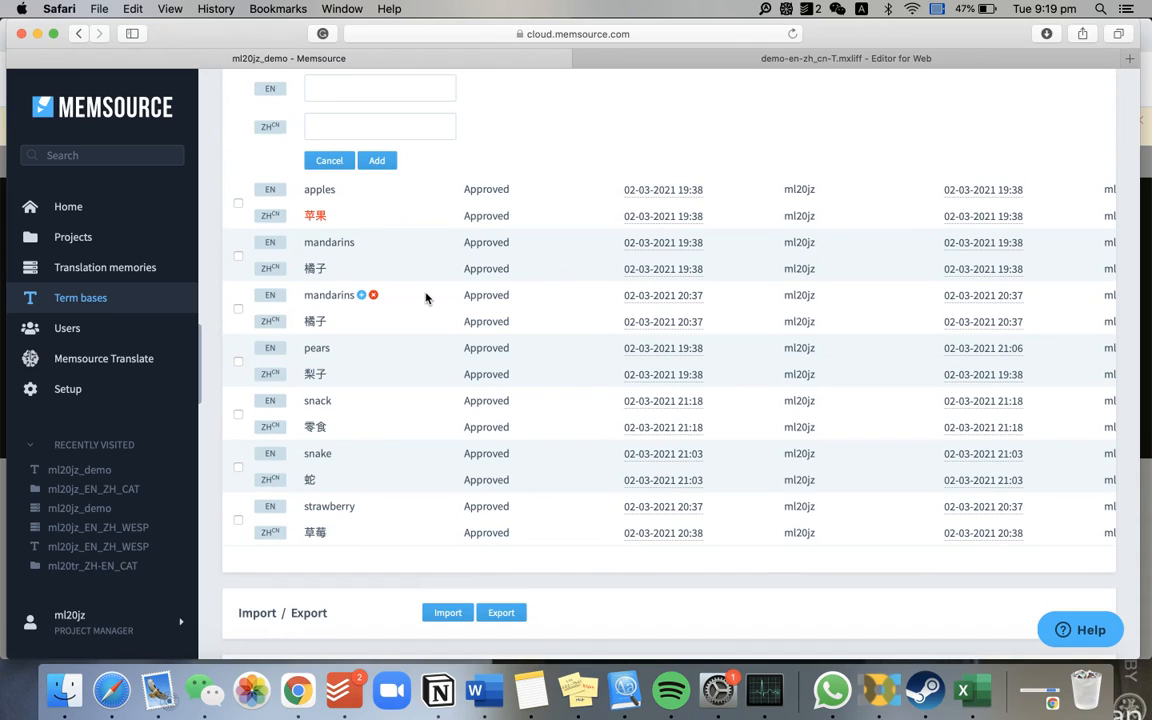
left_click(324, 298)
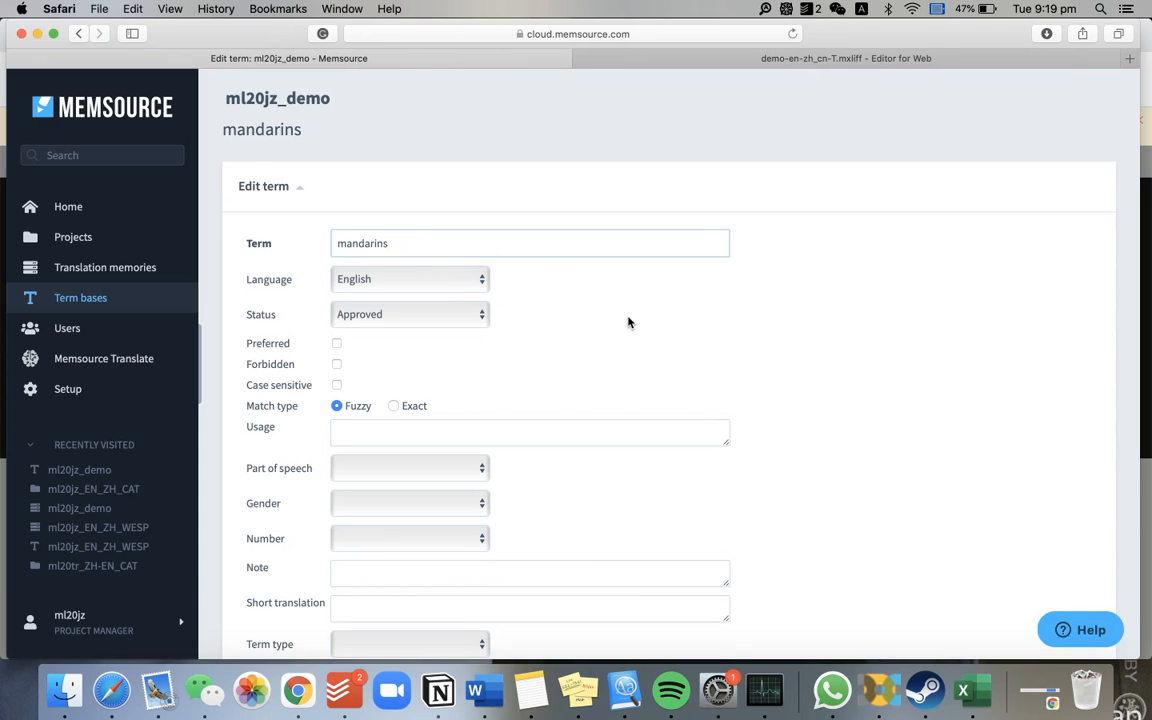
left_click(402, 282)
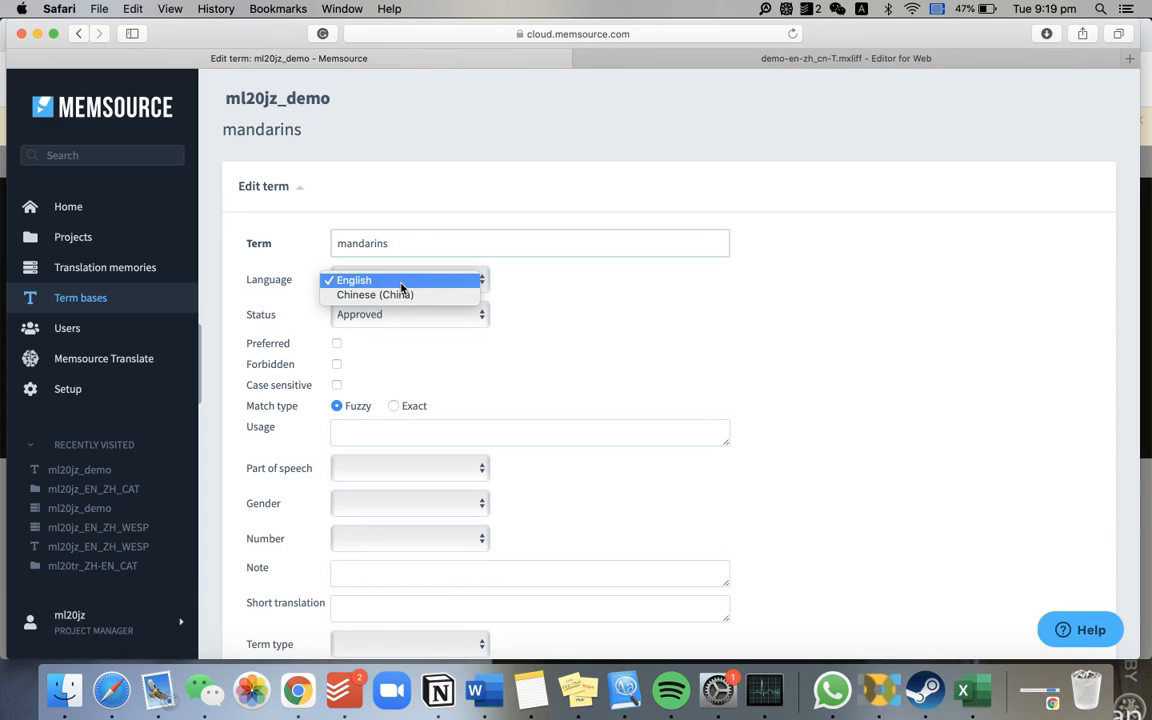
left_click(482, 281)
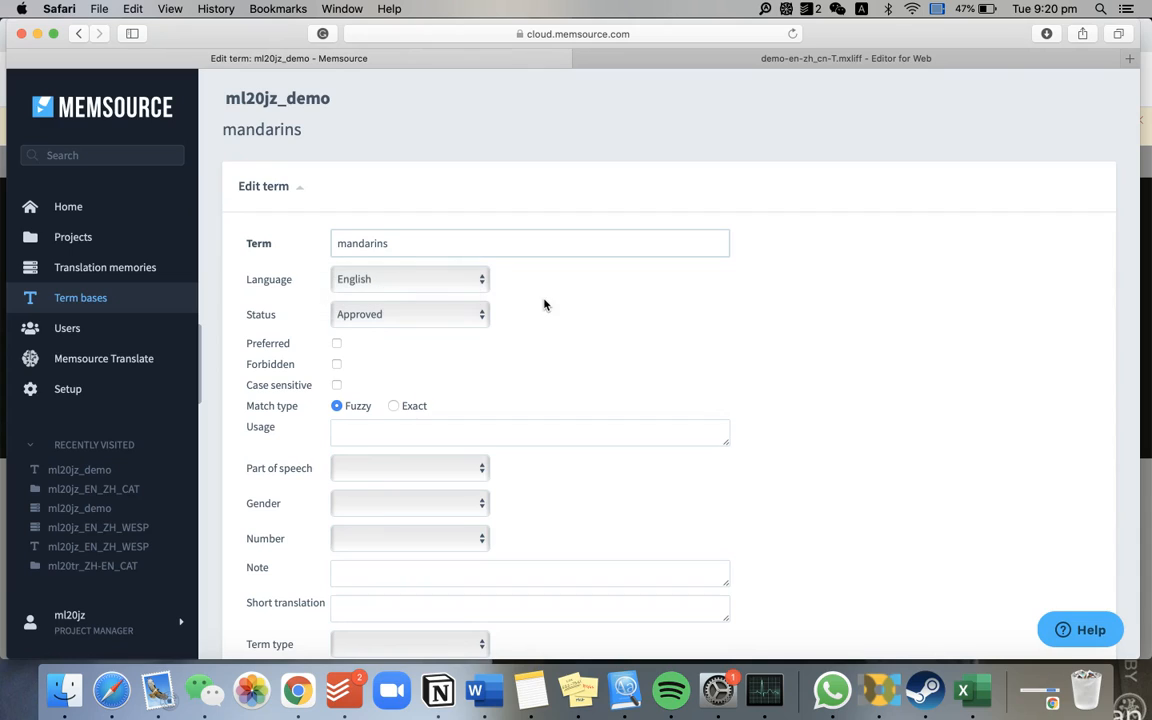
left_click(440, 314)
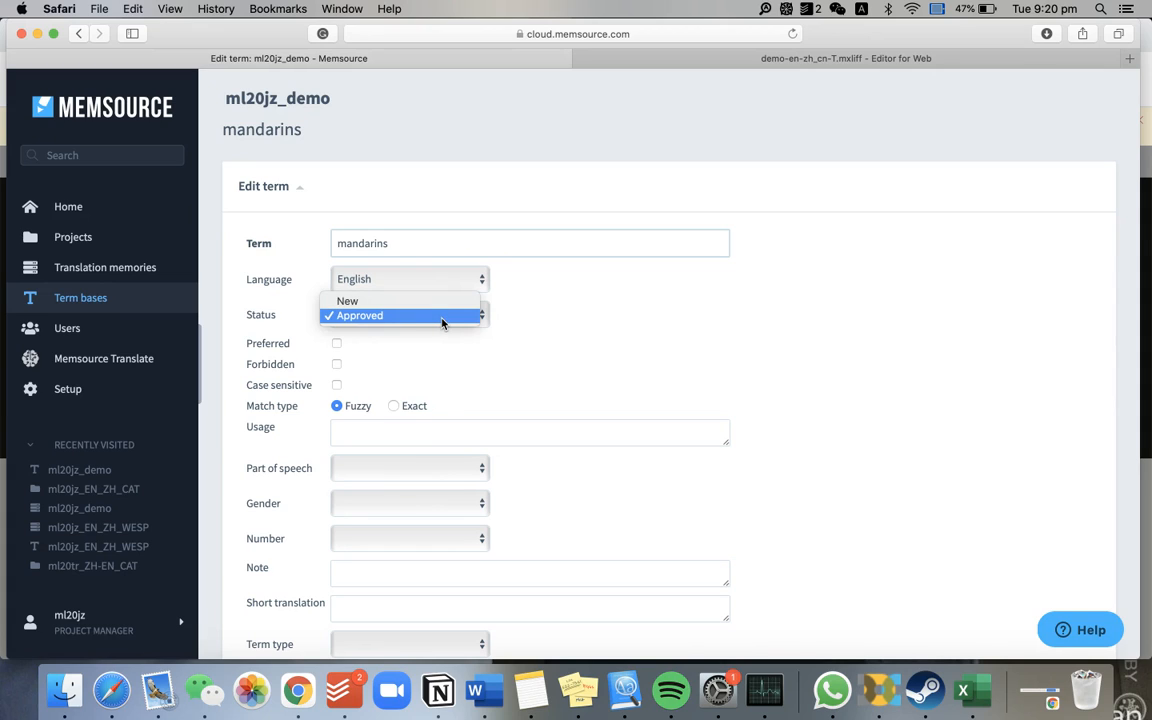
left_click(470, 317)
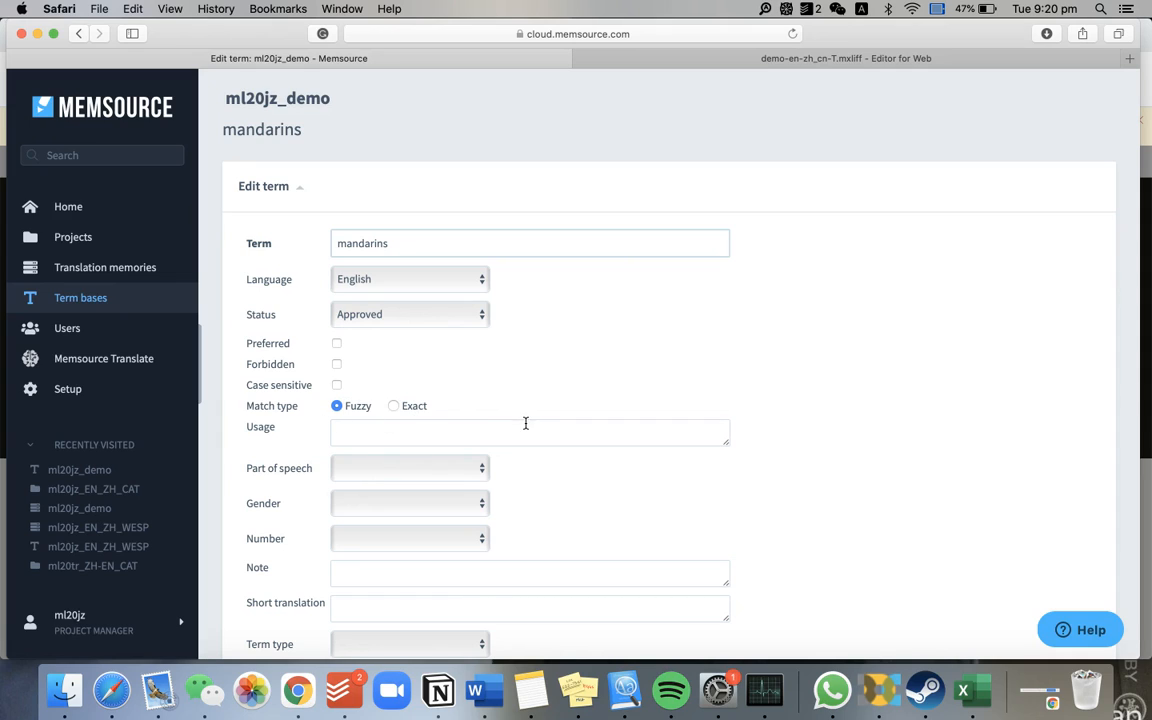
Examine the mandarins term's Usage field and its Part of speech, Gender and Number options
scroll(520, 410, "down", 2)
left_click(514, 374)
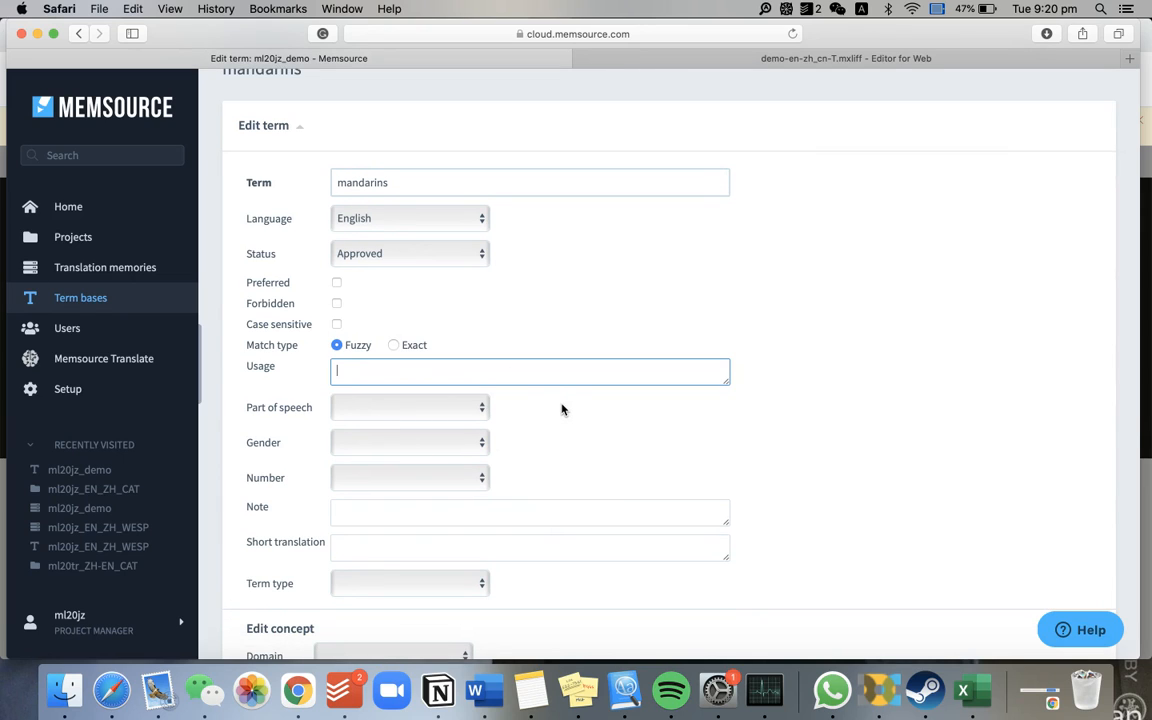
scroll(562, 408, "down", 2)
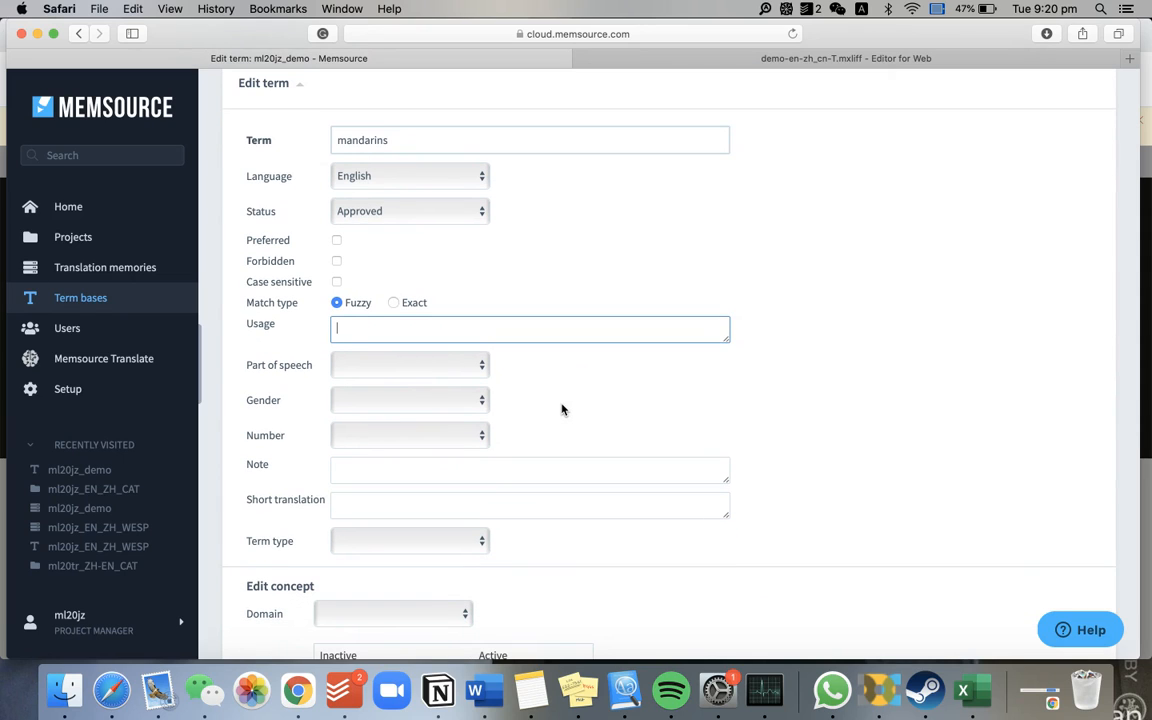
scroll(562, 408, "down", 1)
left_click(467, 346)
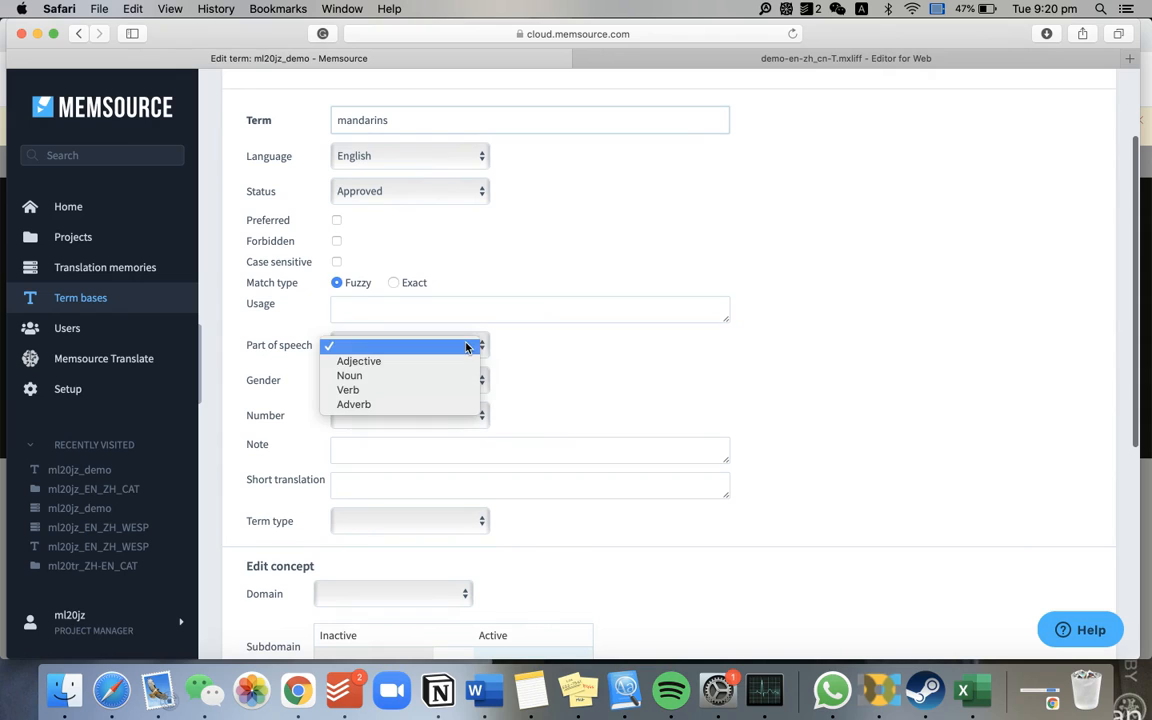
left_click(470, 381)
left_click(478, 381)
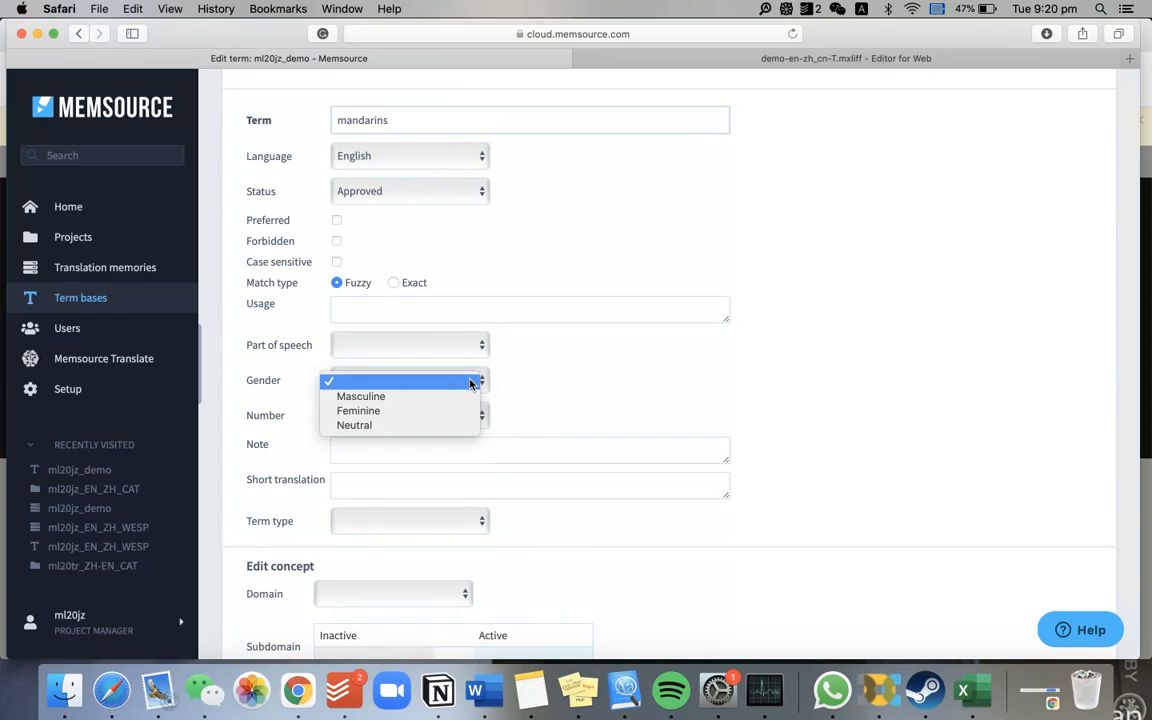
left_click(506, 384)
left_click(481, 414)
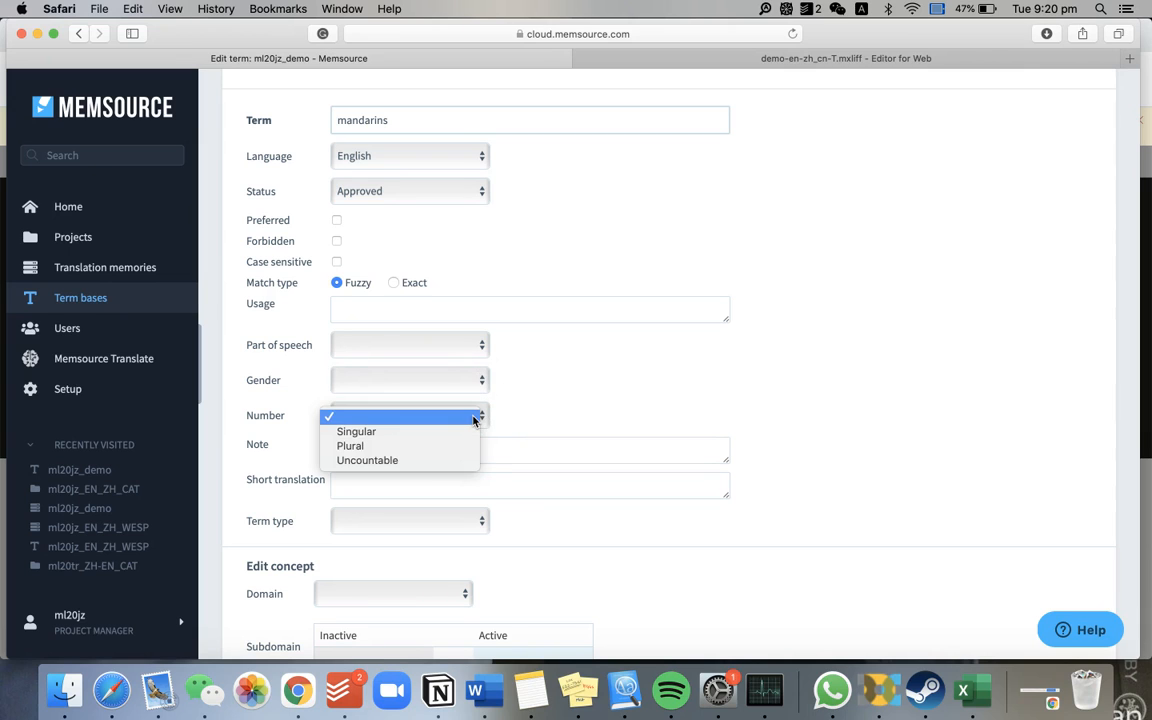
left_click(554, 405)
Go through the term's Note, Short translation and Term type fields, and save the mandarins term
scroll(554, 405, "down", 3)
left_click(495, 330)
left_click(541, 370)
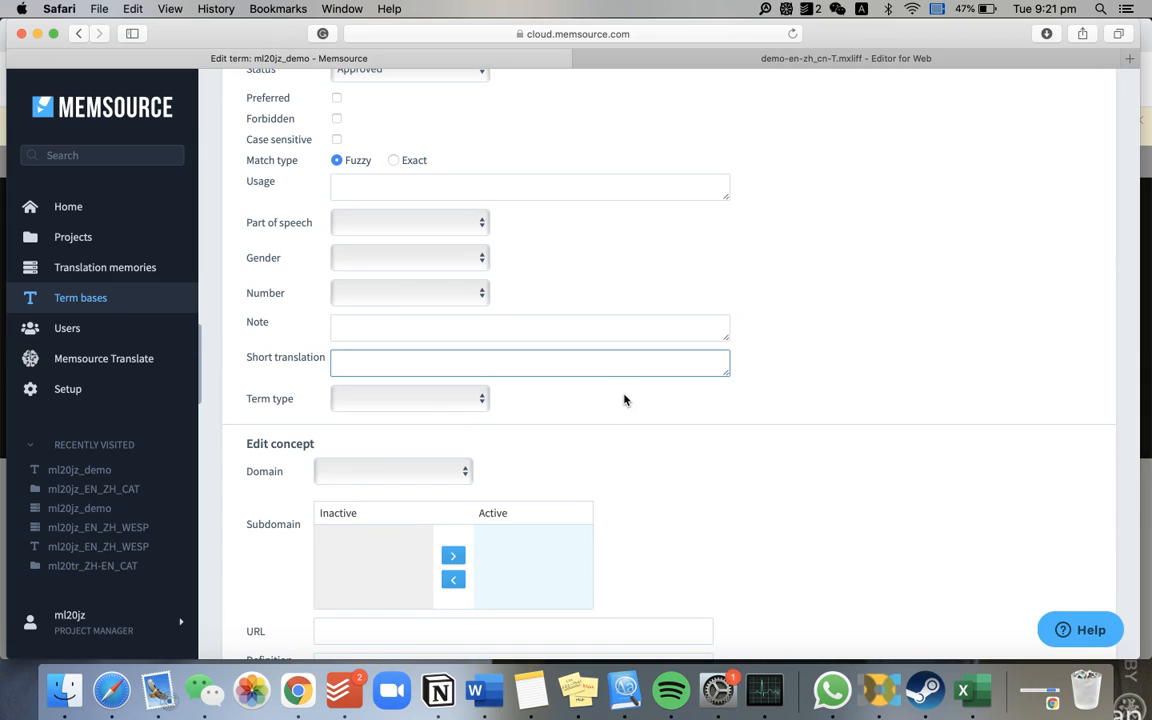
scroll(624, 400, "down", 1)
left_click(430, 377)
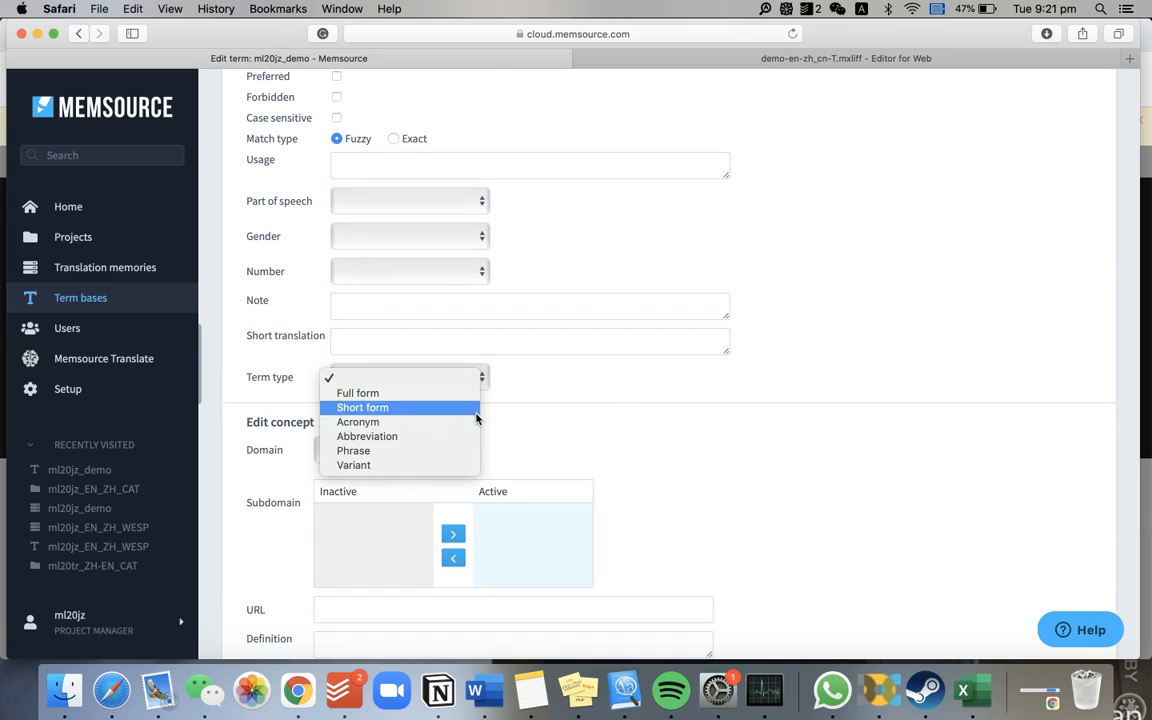
left_click(571, 390)
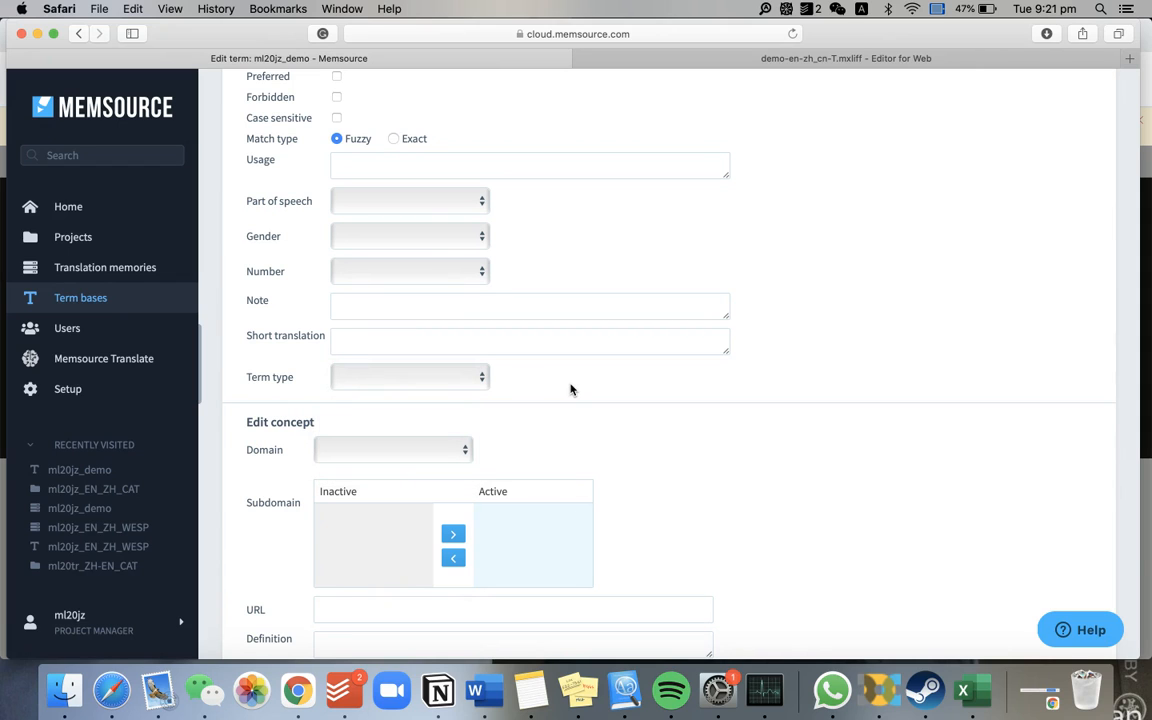
scroll(571, 390, "down", 5)
left_click(279, 463)
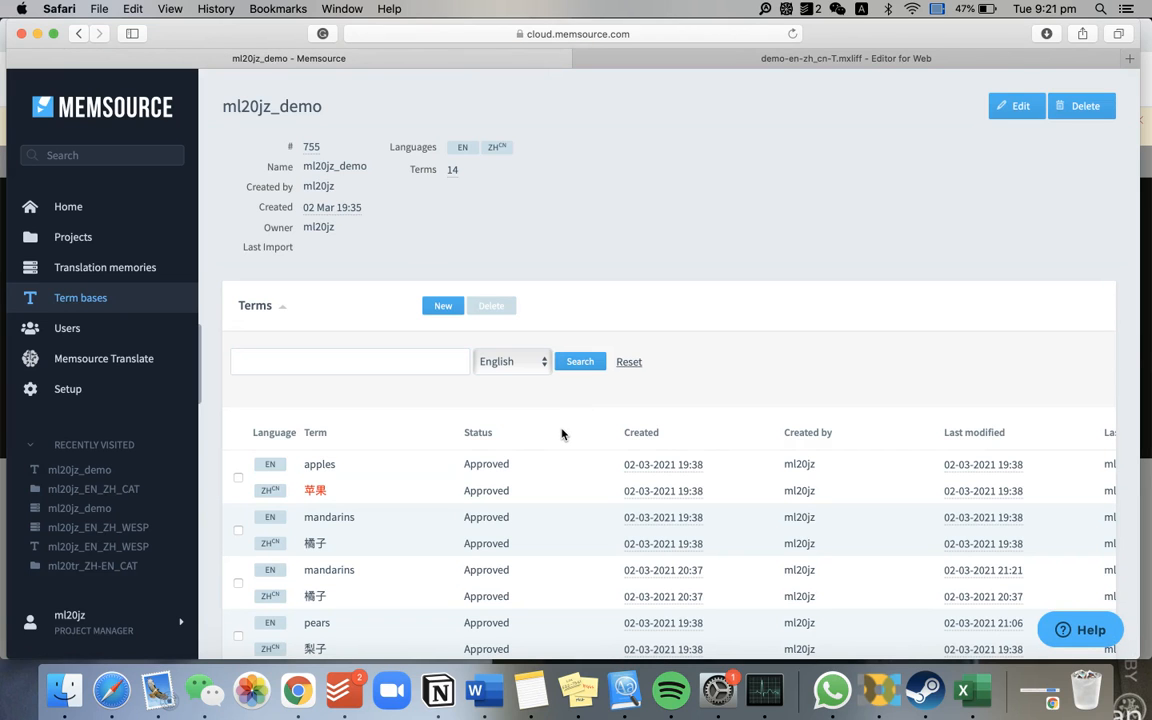
Open the term base's TBX/XLSX import dialog and review its file and term options
scroll(699, 458, "down", 8)
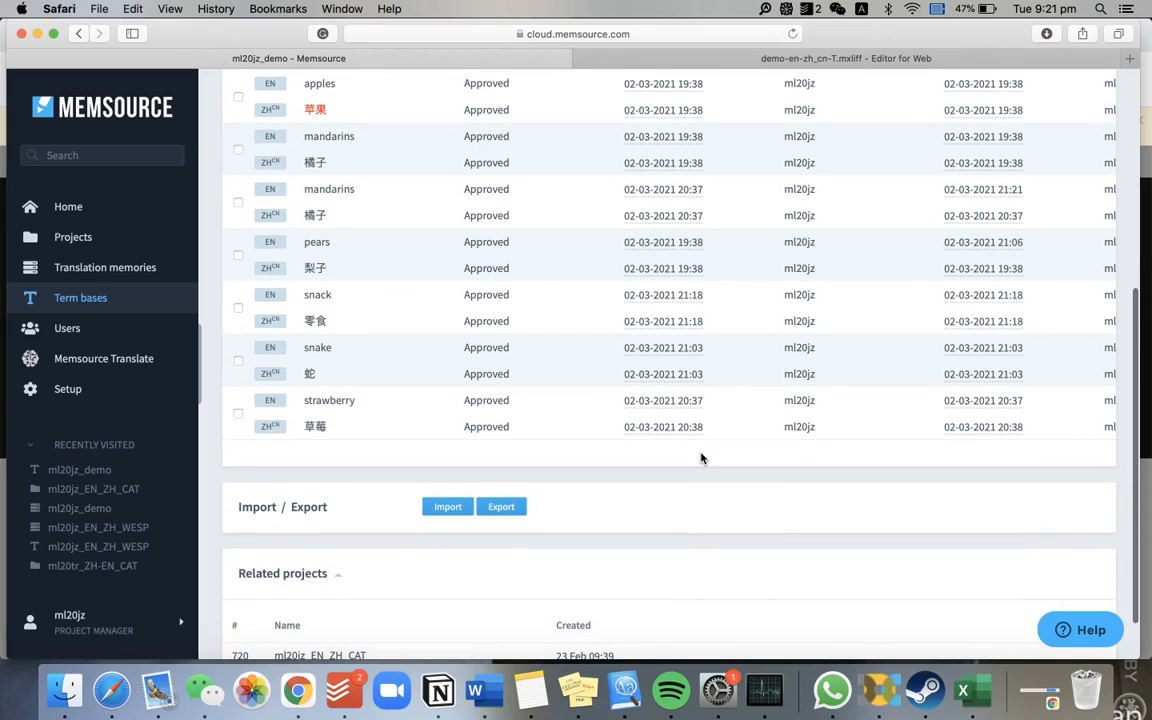
scroll(701, 458, "down", 1)
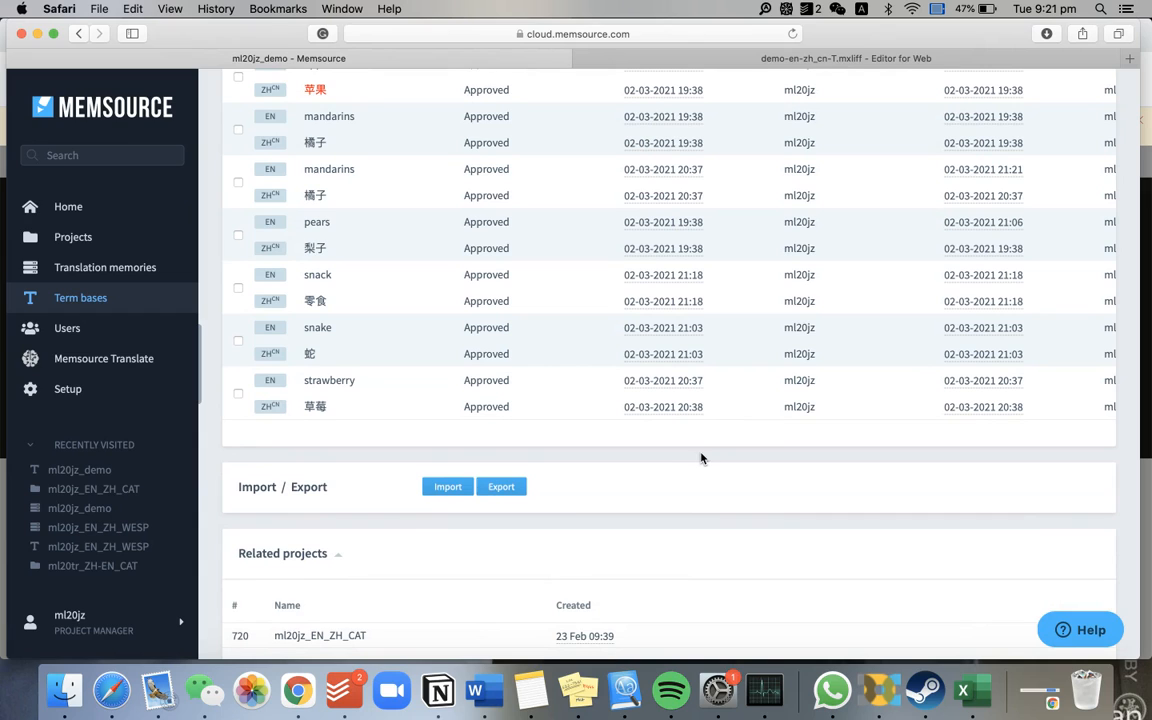
left_click(443, 490)
left_click_drag(552, 300, 558, 289)
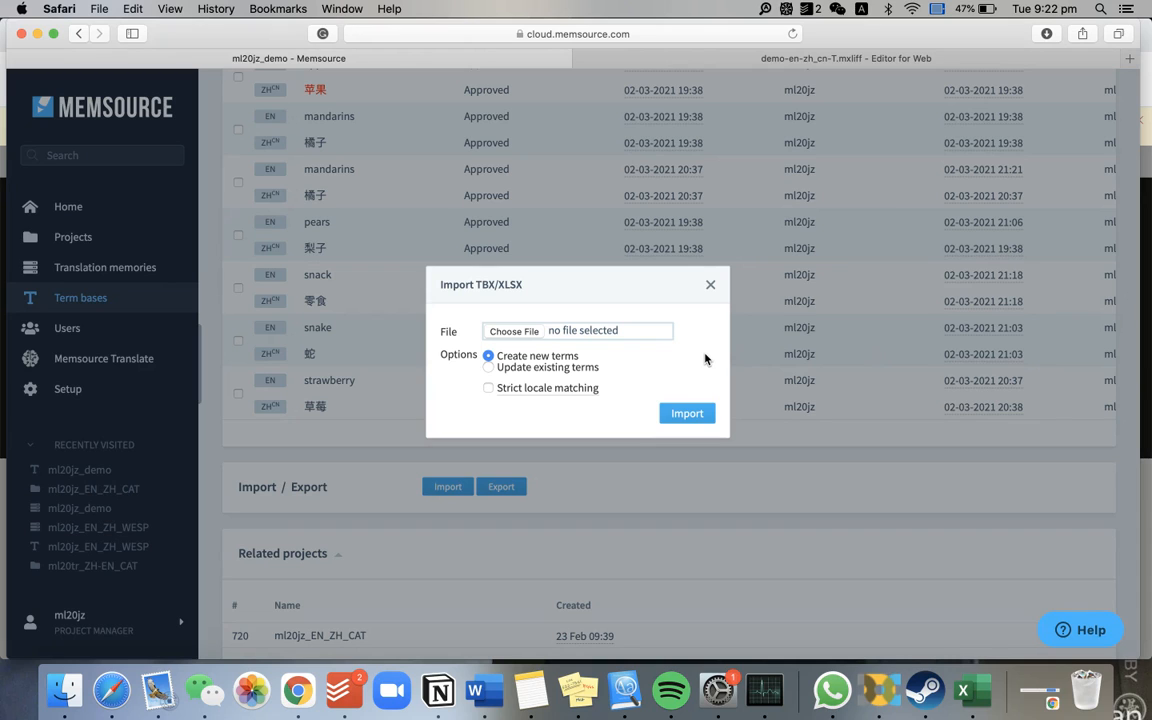
Switch to the Glossary_EN-ZH_Fair trade(6)(1) workbook in Excel and change the header in A1 to en
left_click(963, 690)
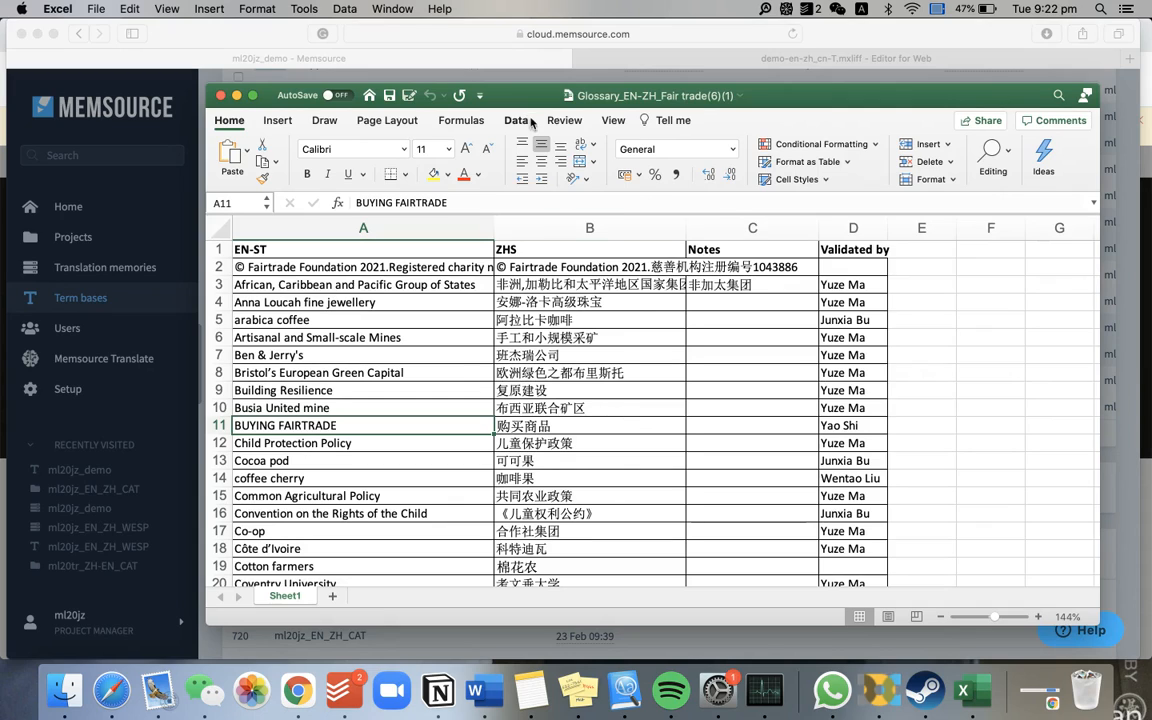
mouse_move(528, 98)
left_mouse_down()
mouse_move(530, 163)
mouse_move(534, 116)
left_mouse_up()
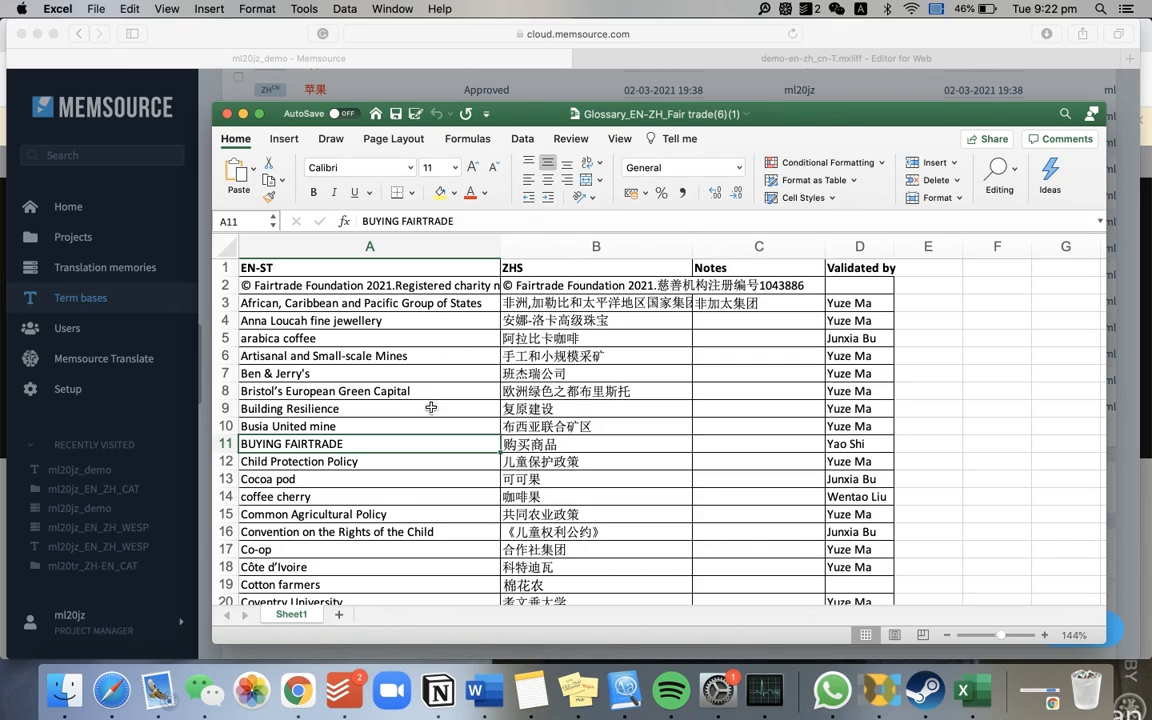
left_click(326, 268)
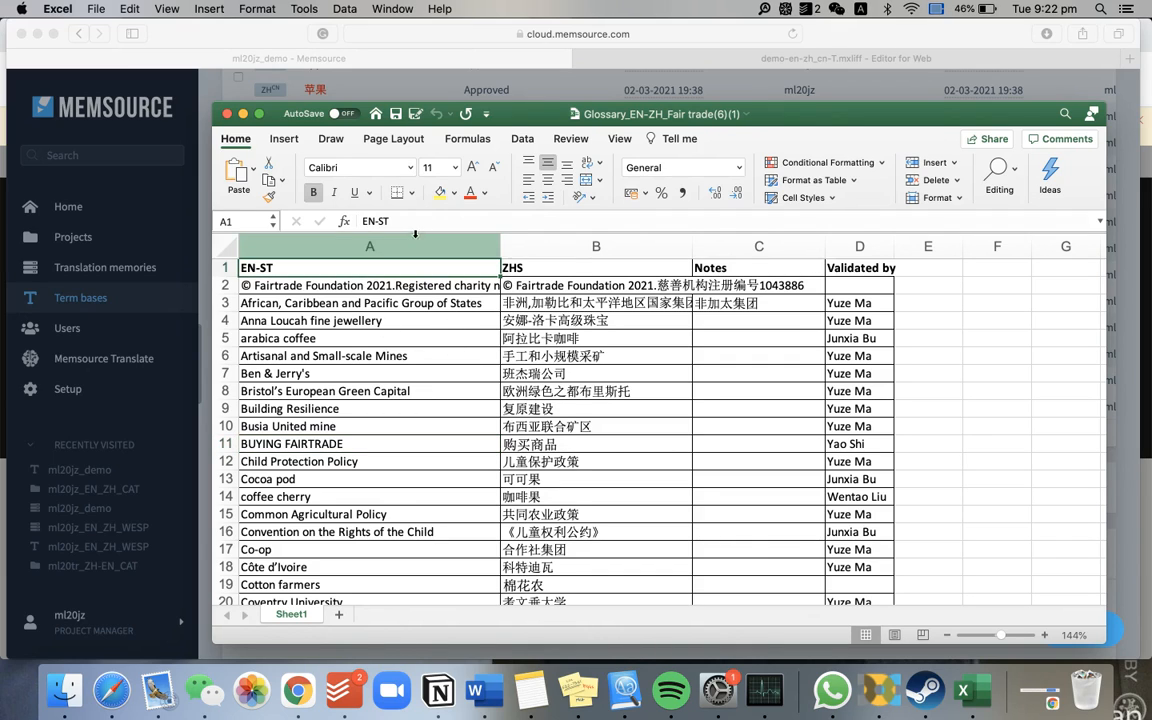
left_click(417, 223)
key("BackSpace")
key("BackSpace")
key("BackSpace")
key("BackSpace")
key("BackSpace")
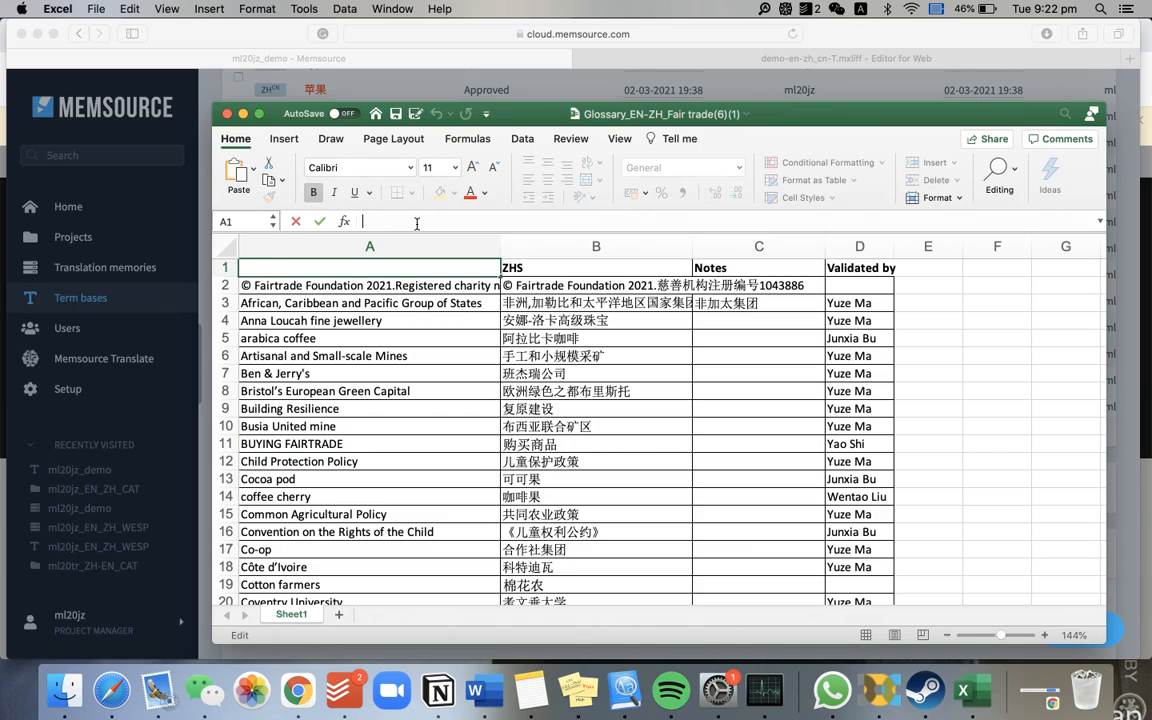
type("en")
Shorten the header in B1 to ZH, and close the import dialog in Memsource
left_click(537, 270)
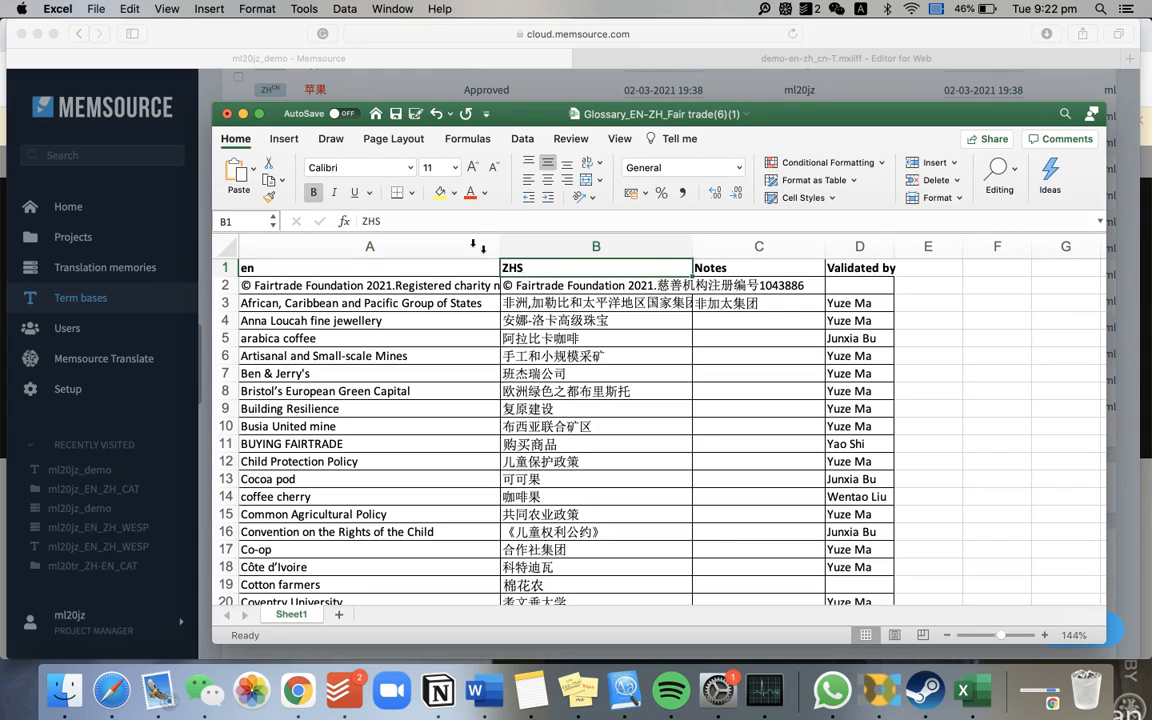
left_click(421, 221)
key("BackSpace")
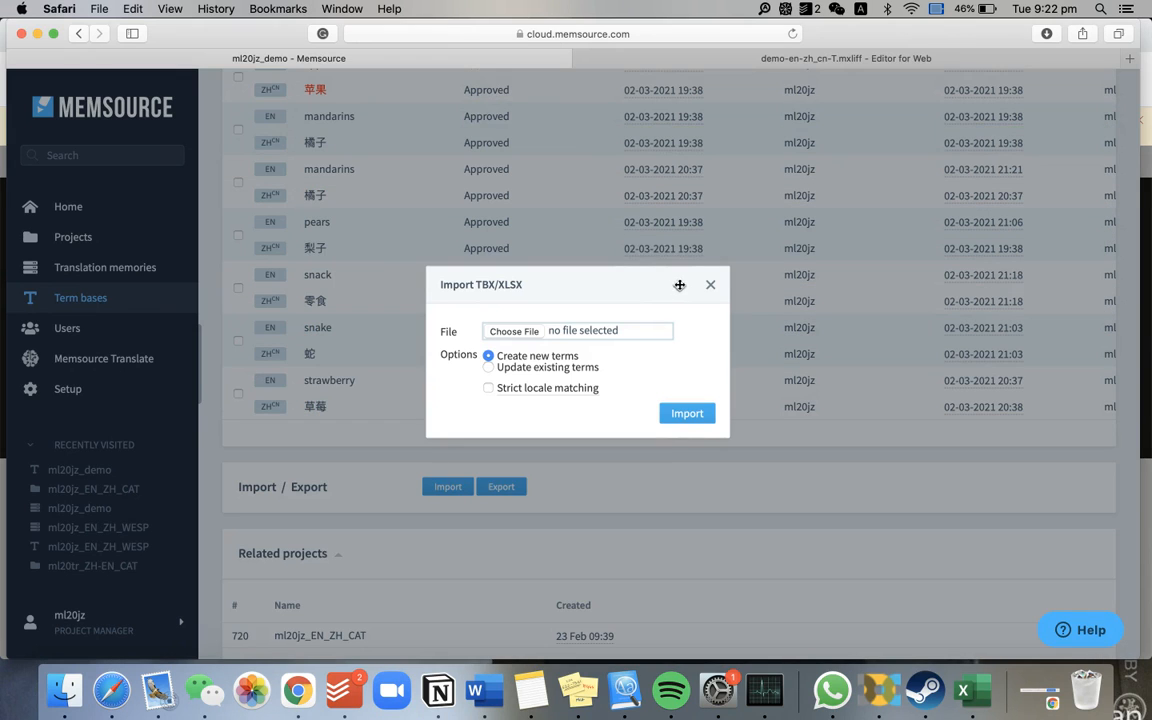
left_click(710, 285)
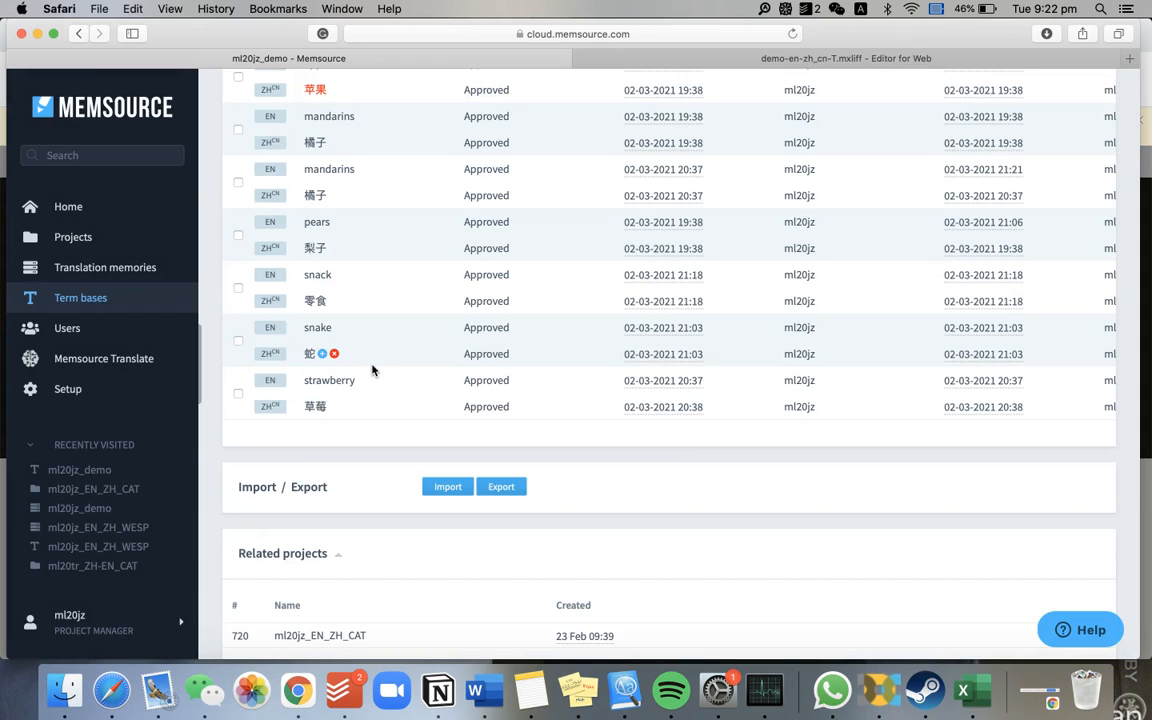
scroll(372, 371, "up", 2)
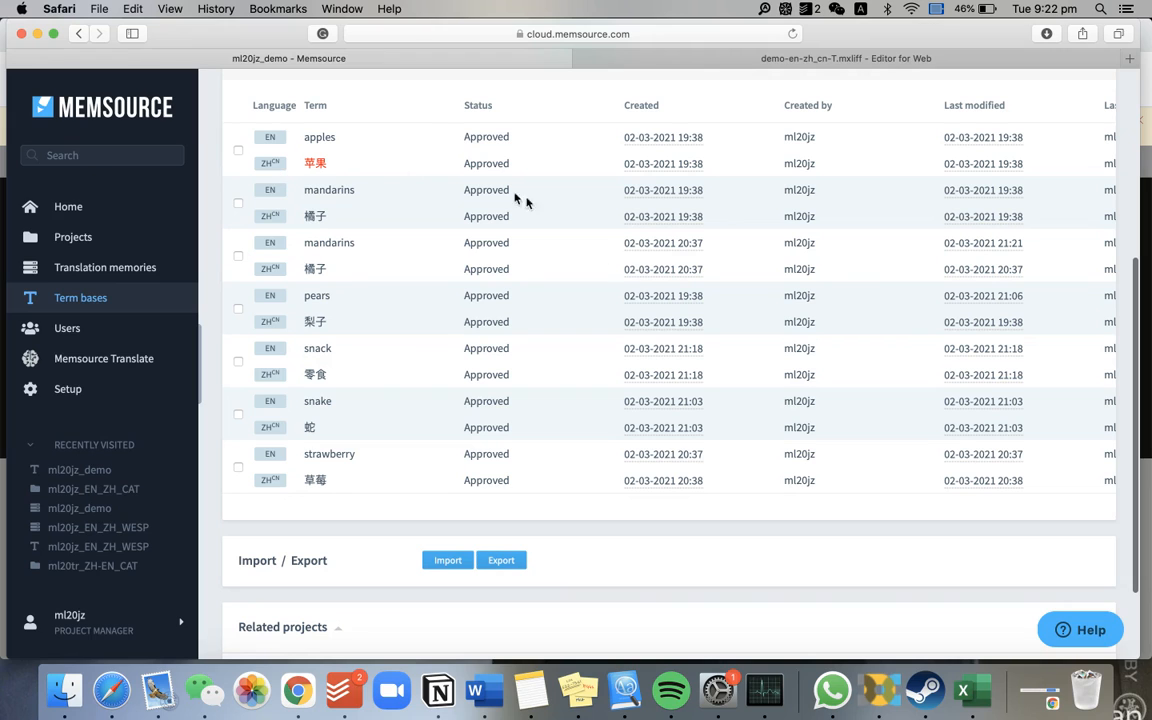
left_click(970, 691)
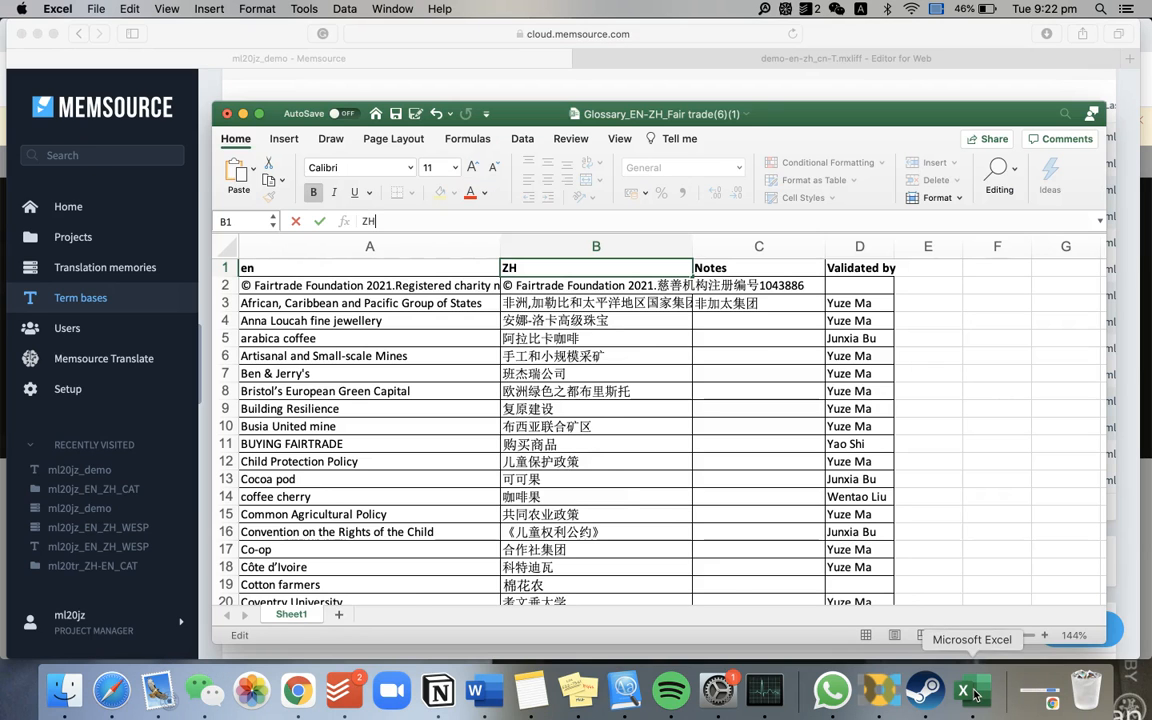
key("Tab")
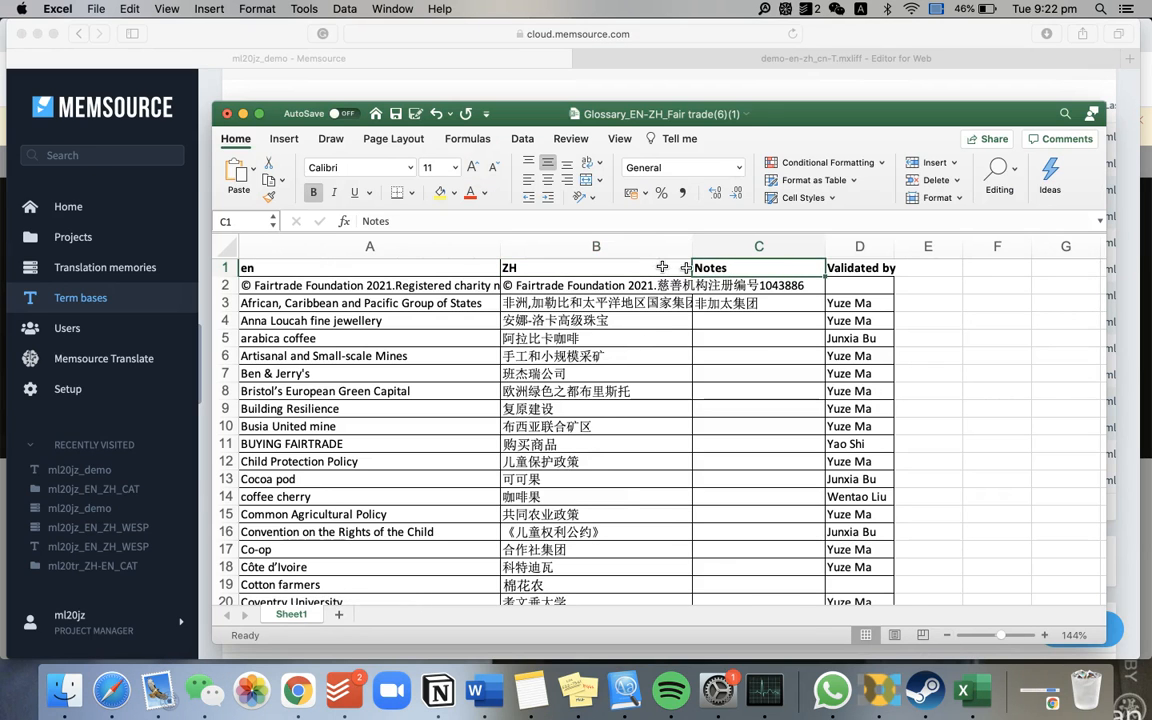
Change the header in C1 to Note and the header in D1 to created_by
left_click(509, 223)
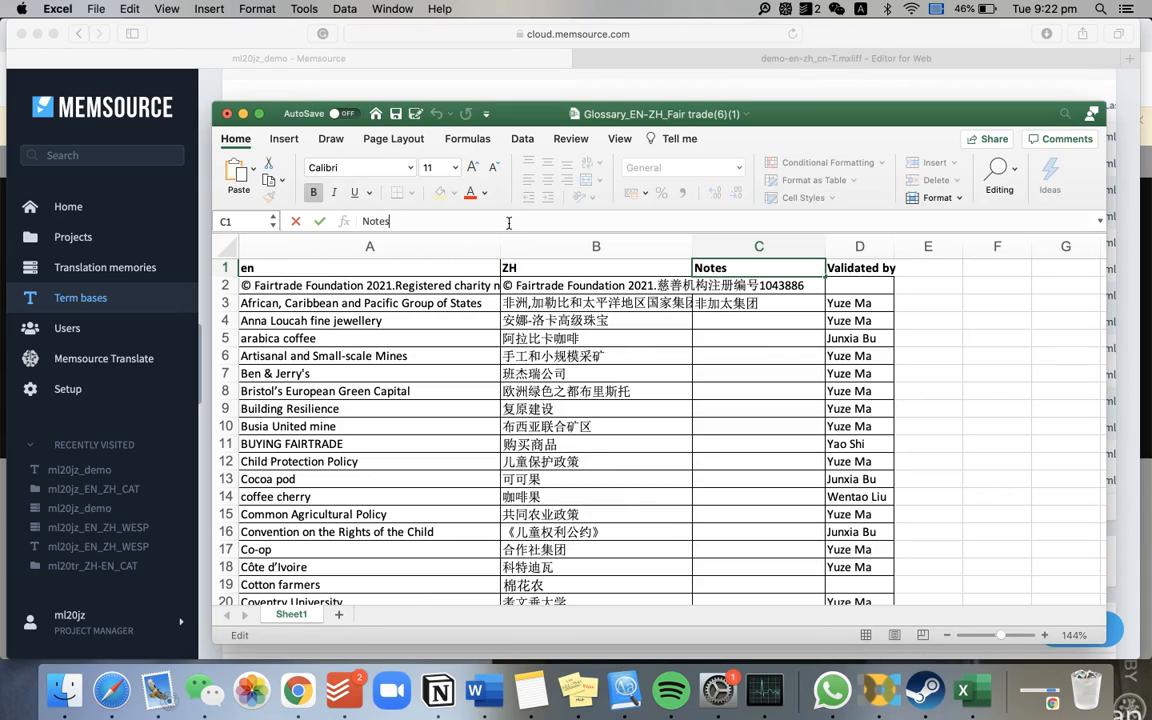
key("Tab")
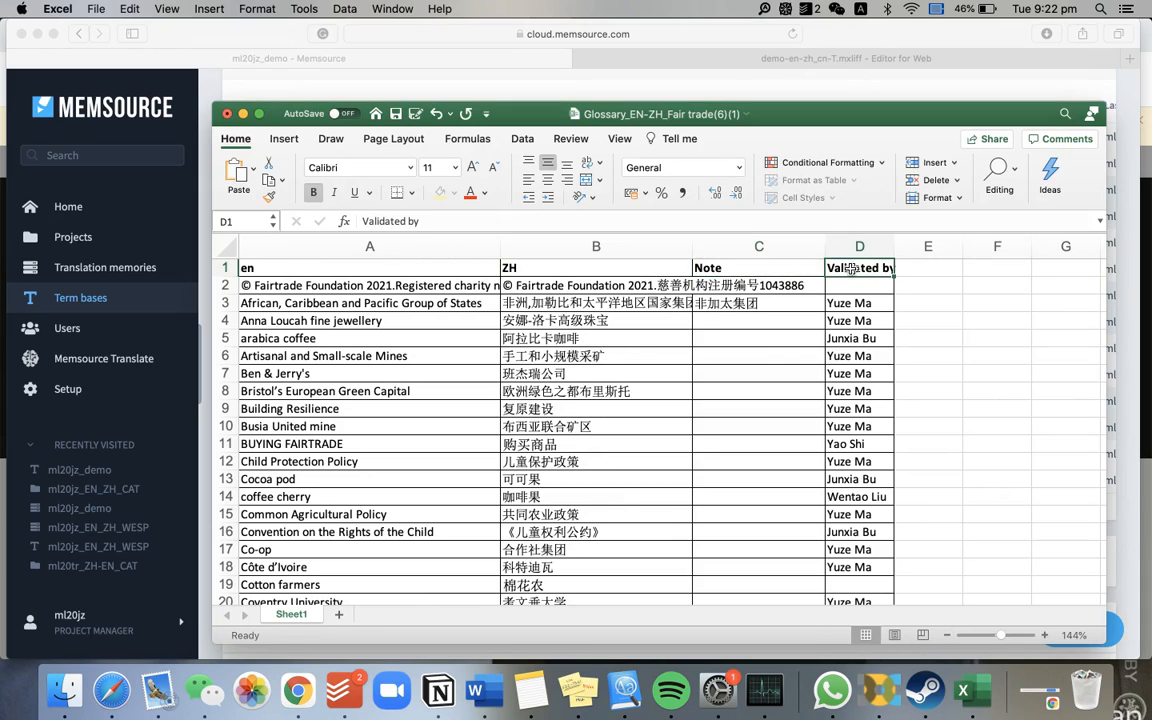
left_click_drag(471, 219, 276, 227)
key("BackSpace")
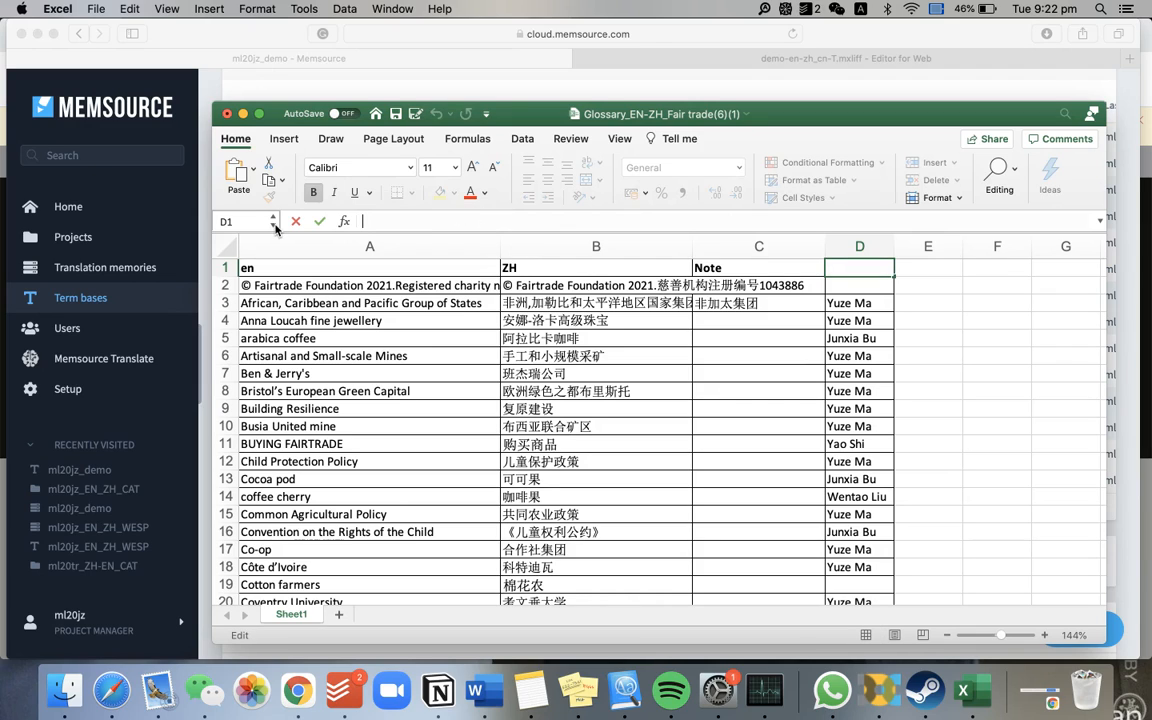
type("created_by")
left_click(419, 375)
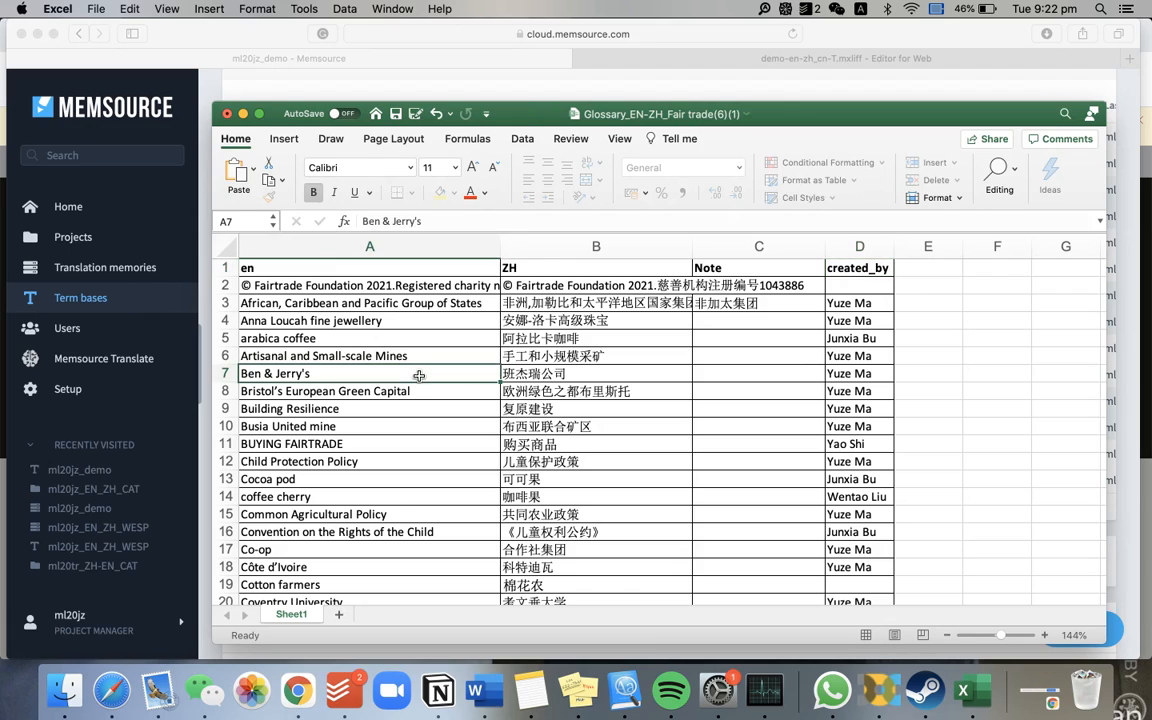
Save the glossary workbook and close its window
key("super+s")
scroll(425, 383, "up", 2)
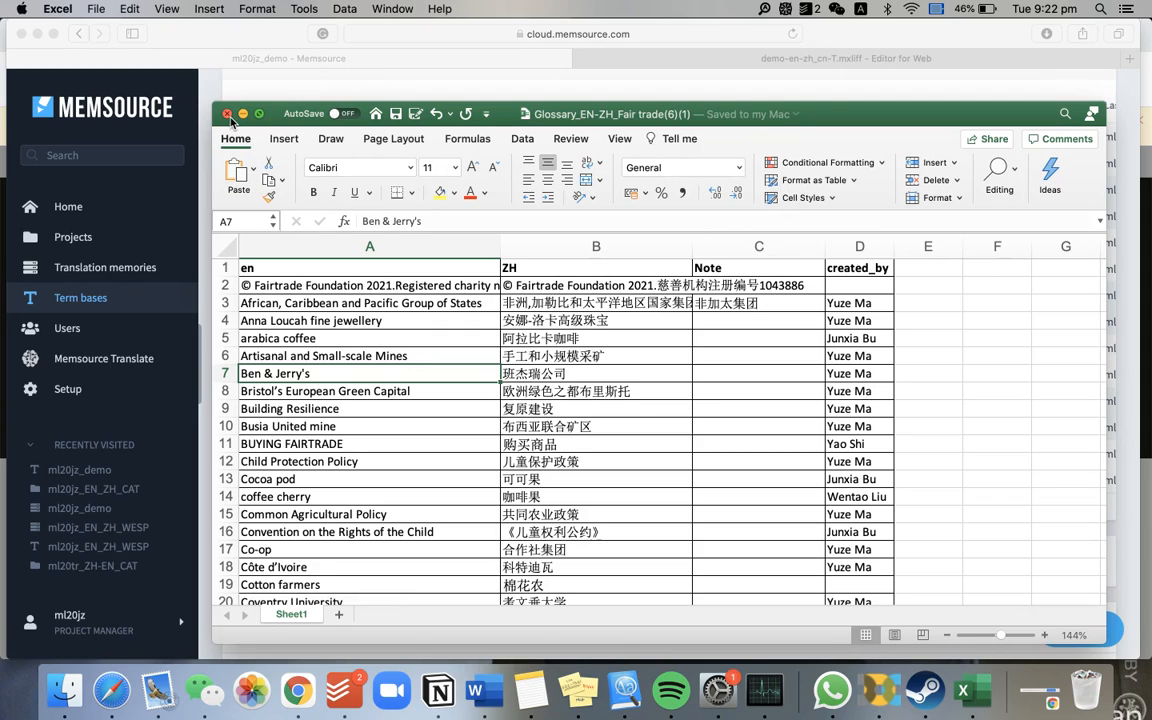
left_click(227, 114)
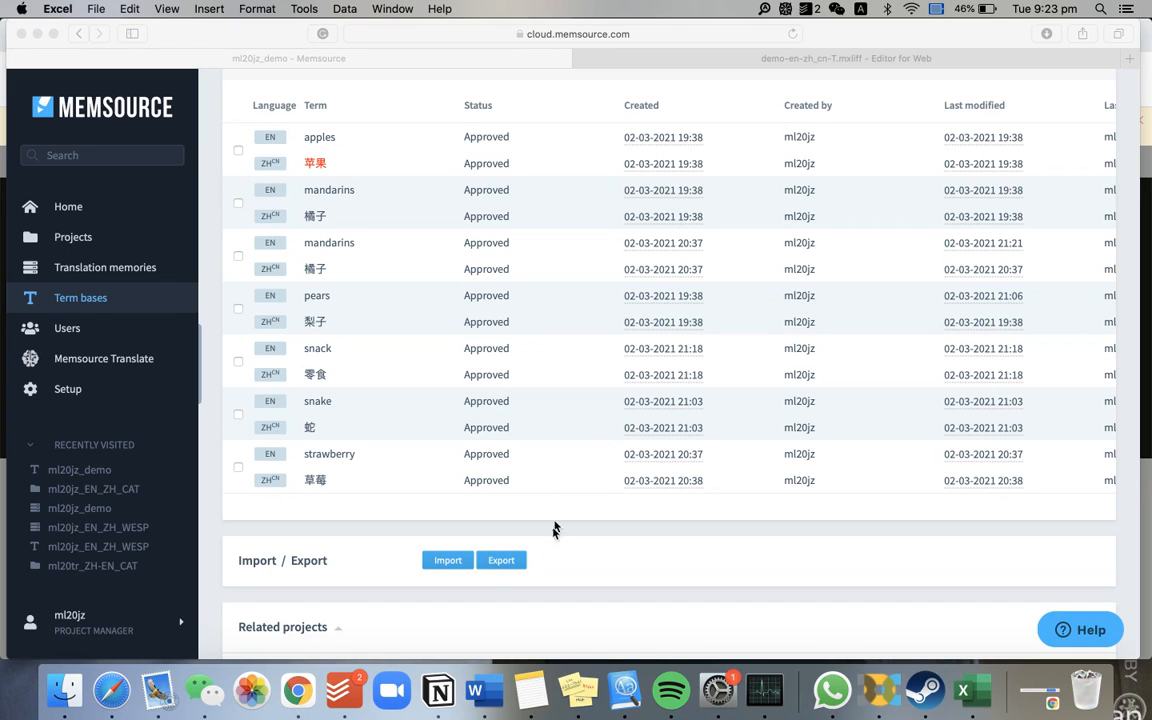
Open the term base's import dialog and choose the Glossary_EN-ZH_Fair trade(6)(1).xlsx file from the Desktop
left_click(452, 562)
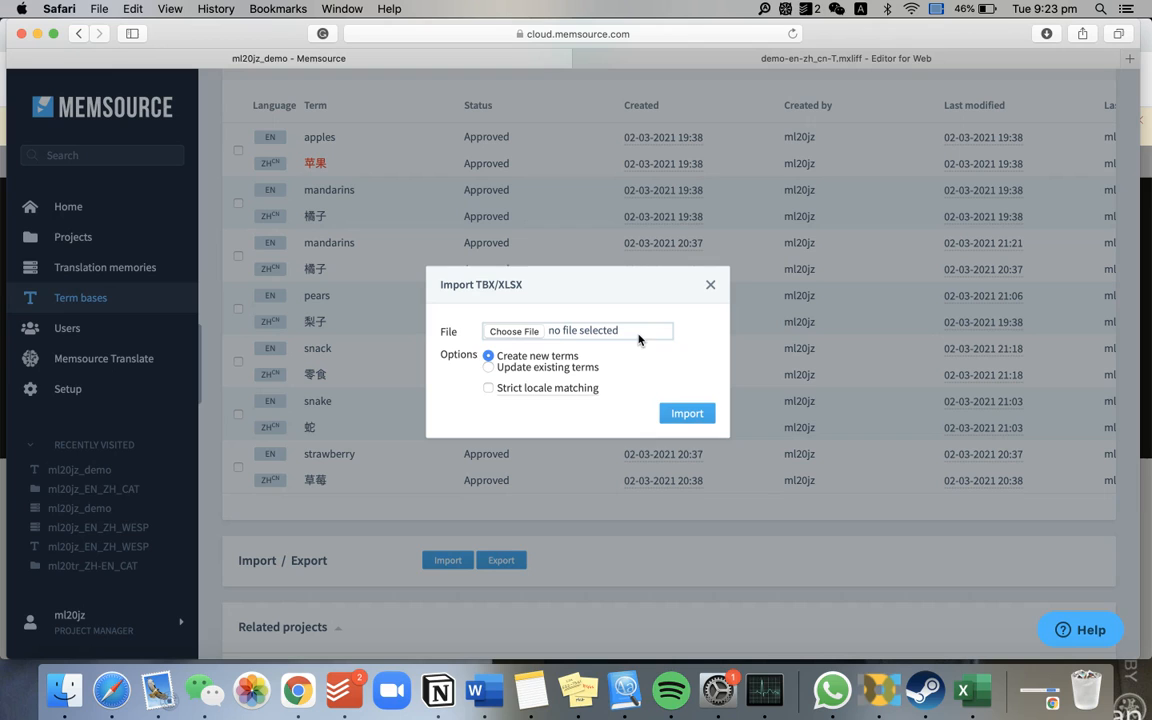
left_click(500, 331)
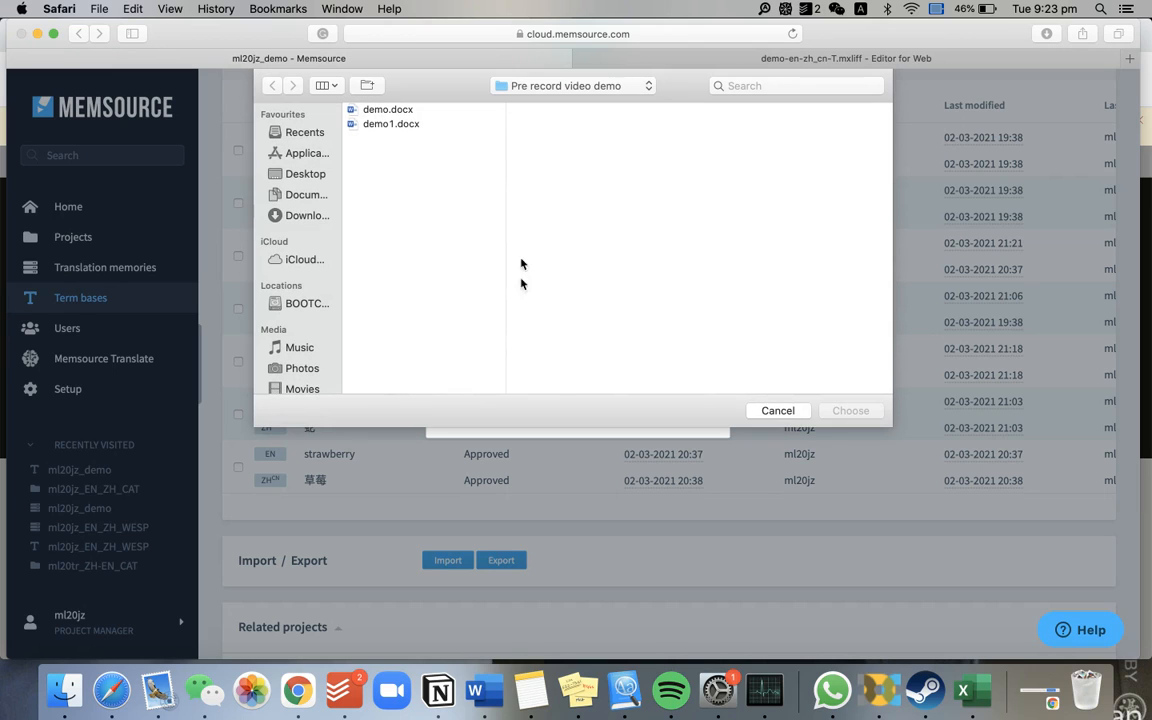
left_click(498, 86)
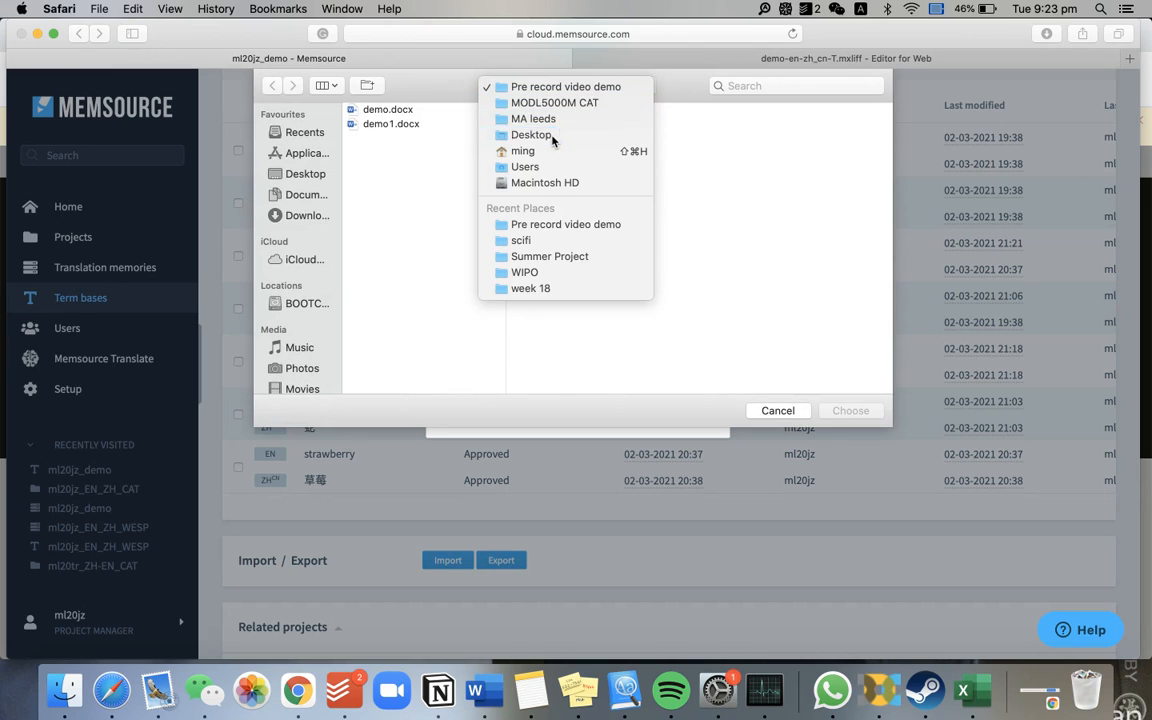
left_click(553, 136)
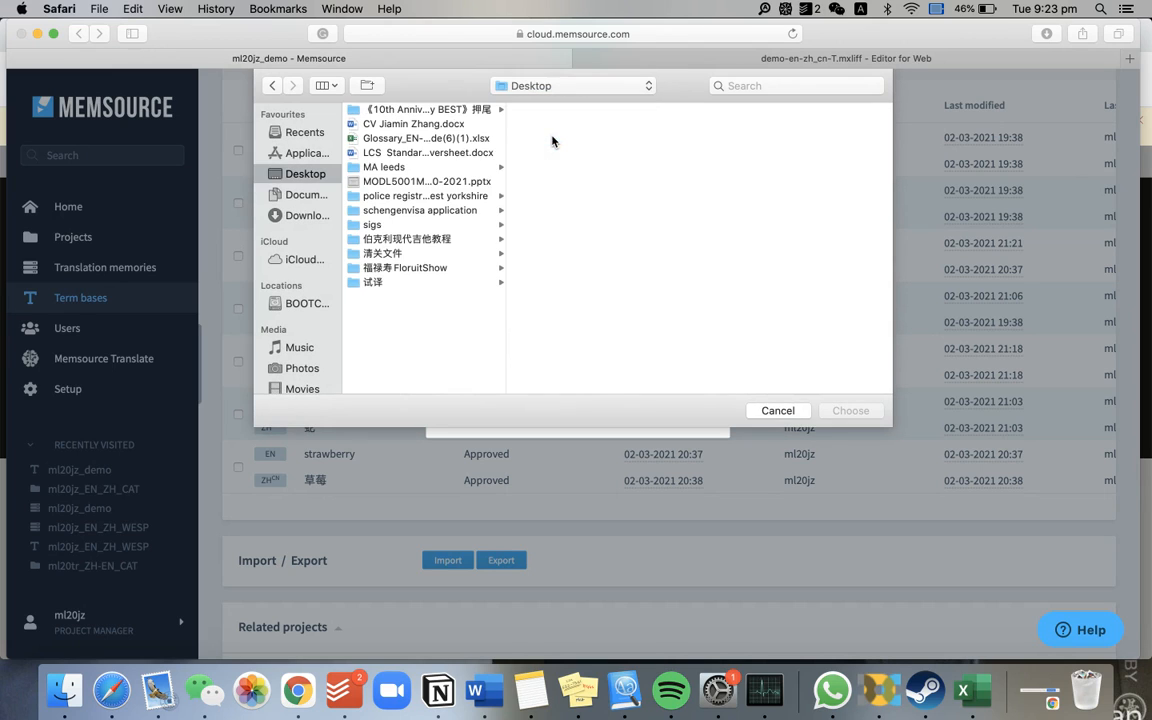
double_click(449, 139)
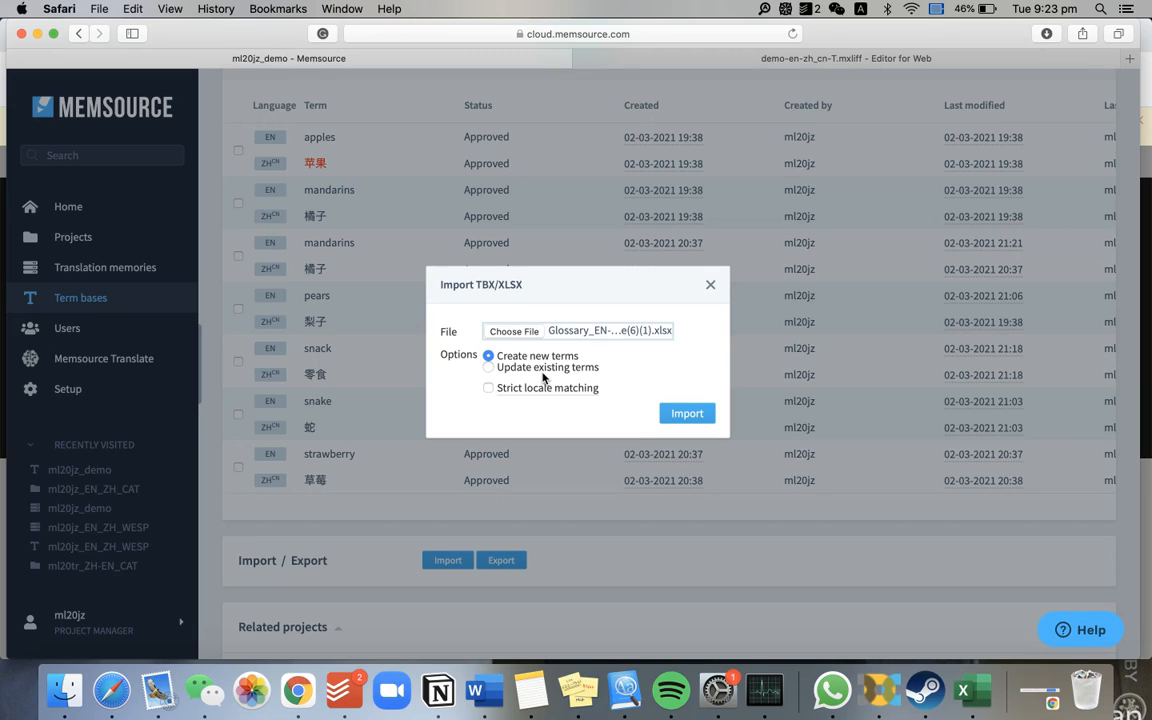
Import the chosen glossary file into the term base with the Create new terms option
left_click(543, 368)
left_click(567, 357)
left_click(687, 414)
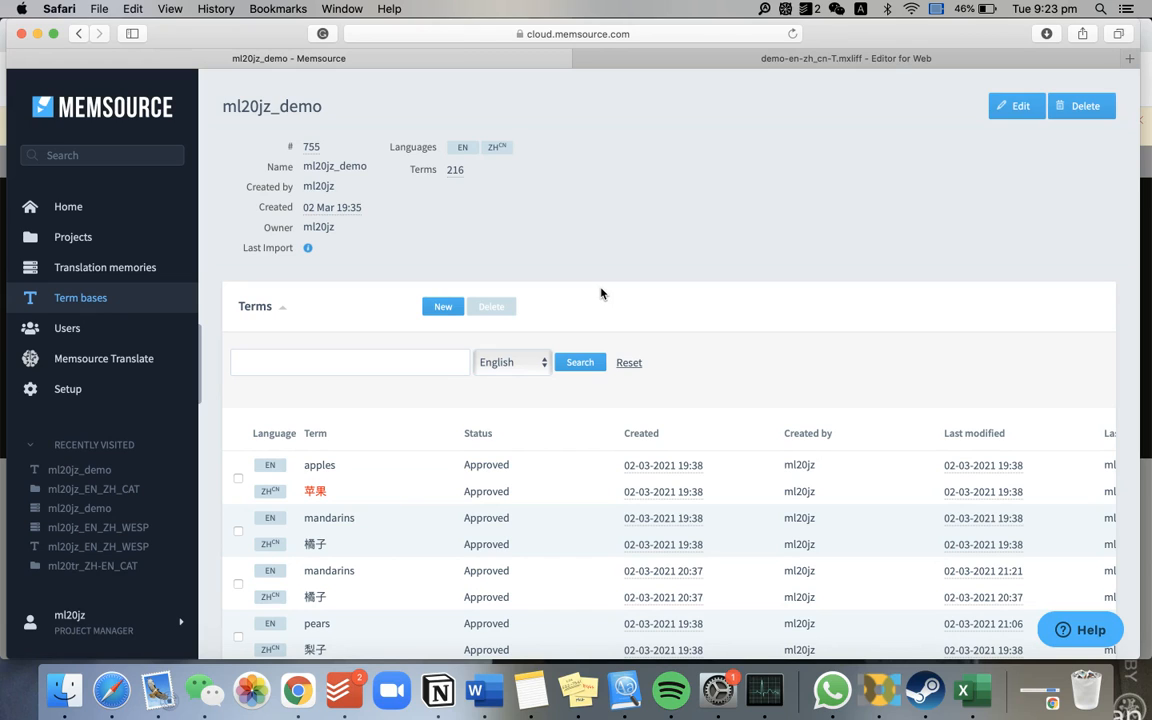
Search the term base's English terms for fairtrade and look through the matching entries
scroll(601, 293, "down", 1)
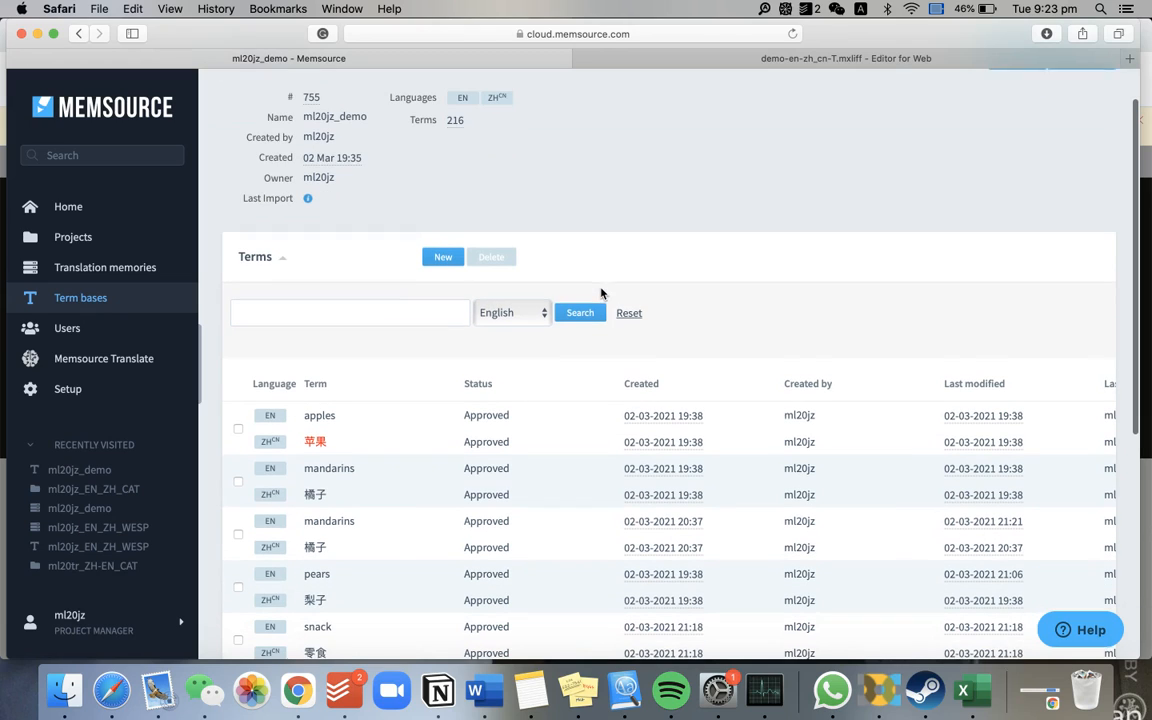
left_click(392, 309)
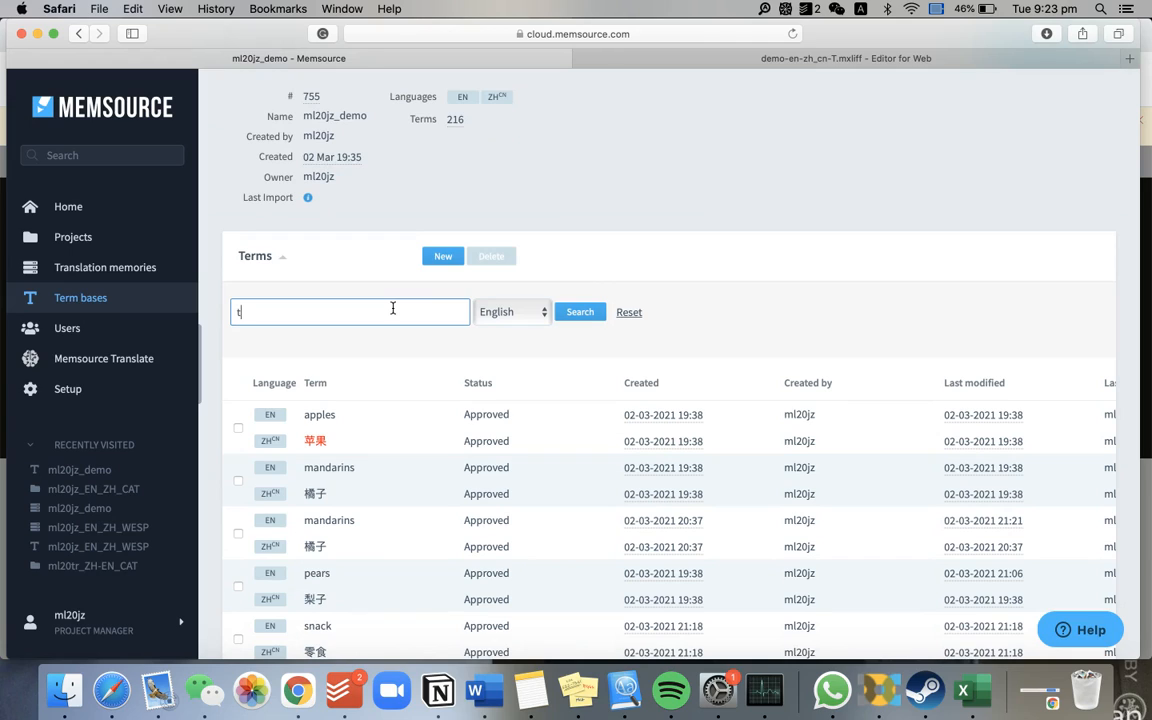
type("fairtrade")
key("Return")
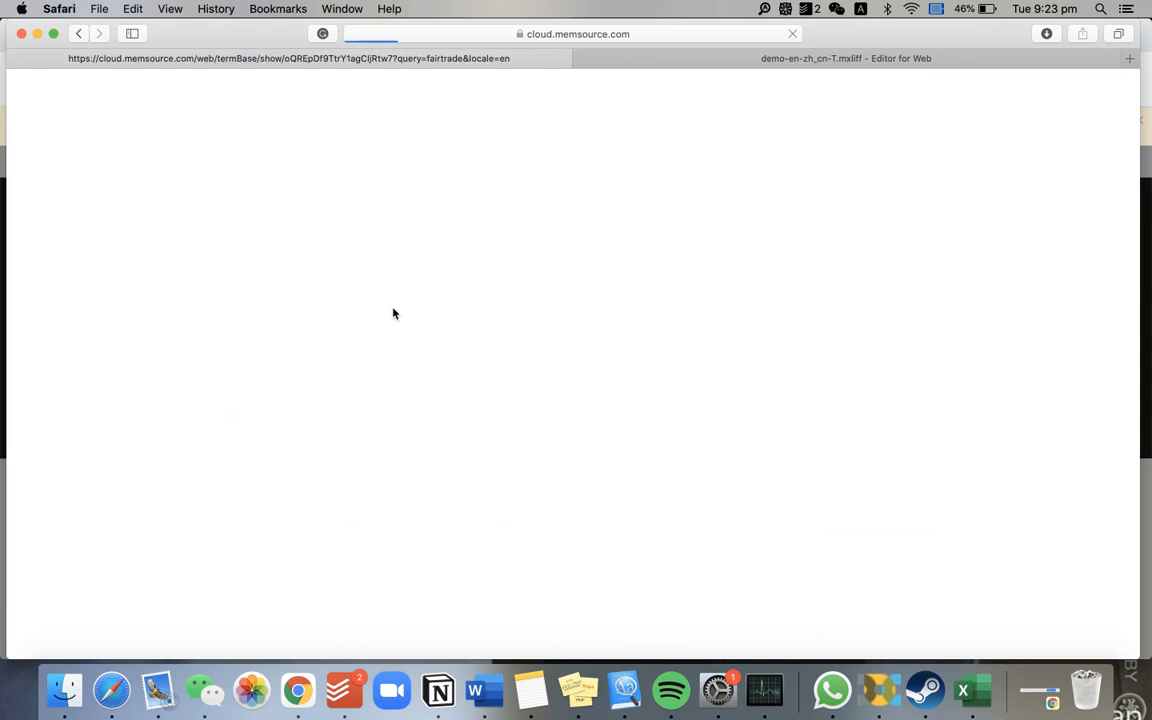
scroll(612, 465, "down", 5)
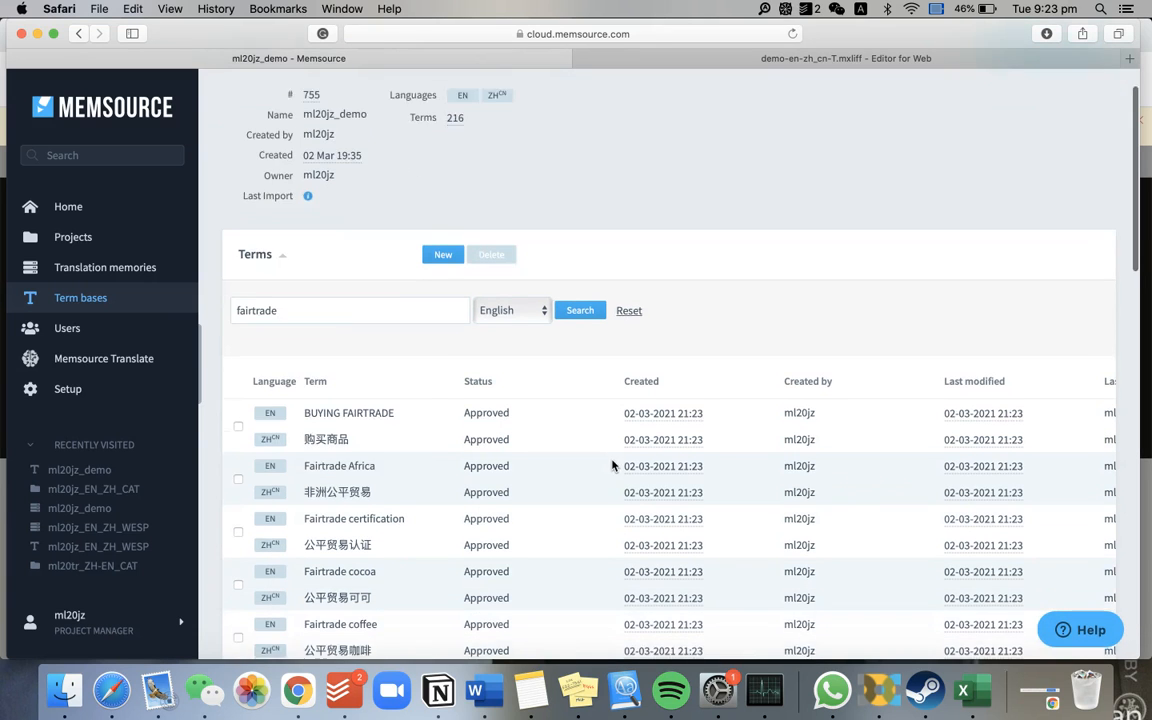
Export the term base in XLSX format for all domains and subdomains, including the Status, Forbidden and Preferred fields
scroll(612, 465, "down", 10)
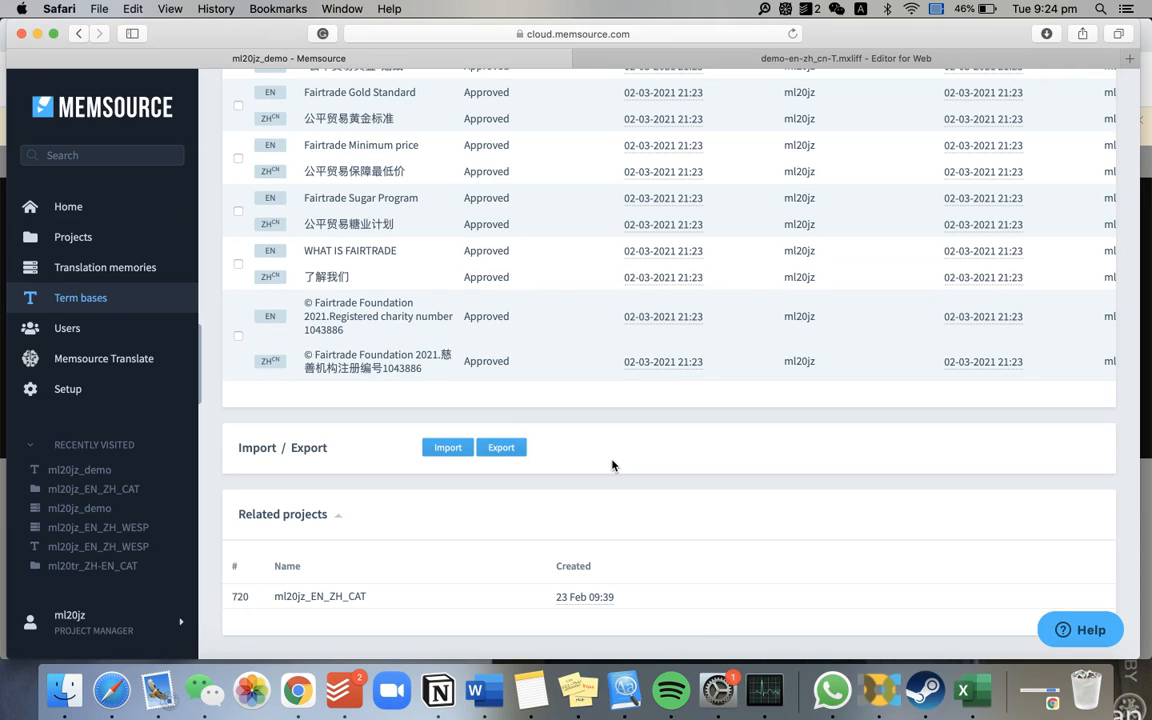
left_click(517, 451)
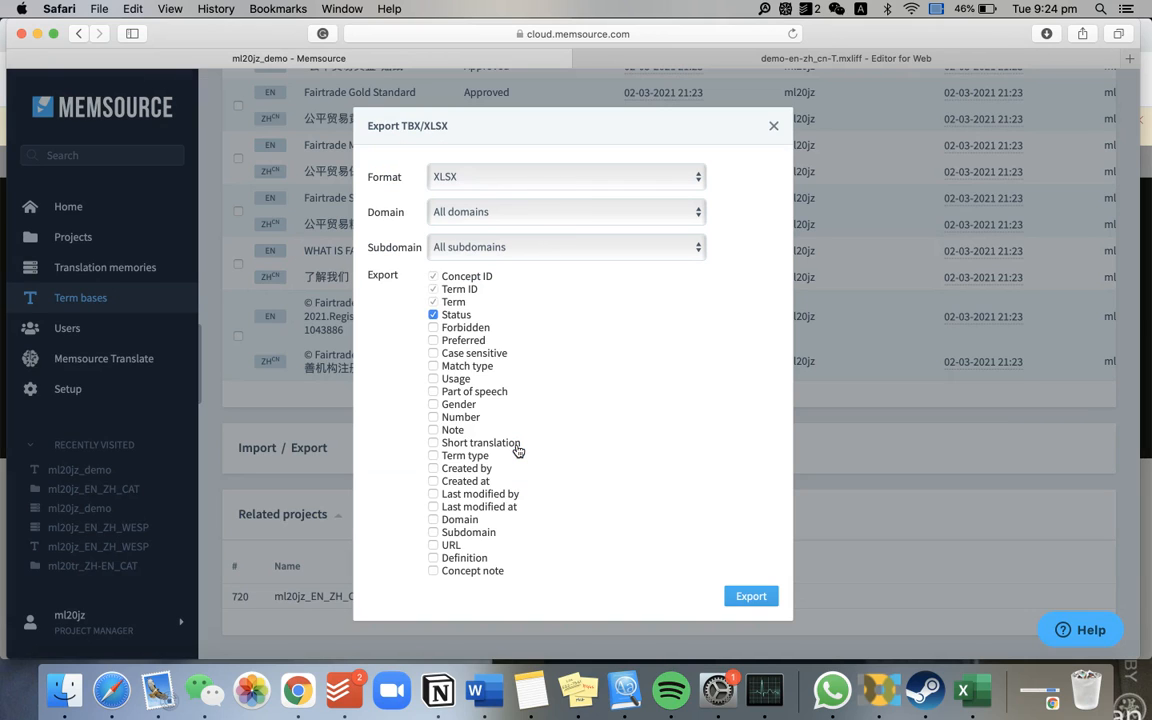
left_click(498, 178)
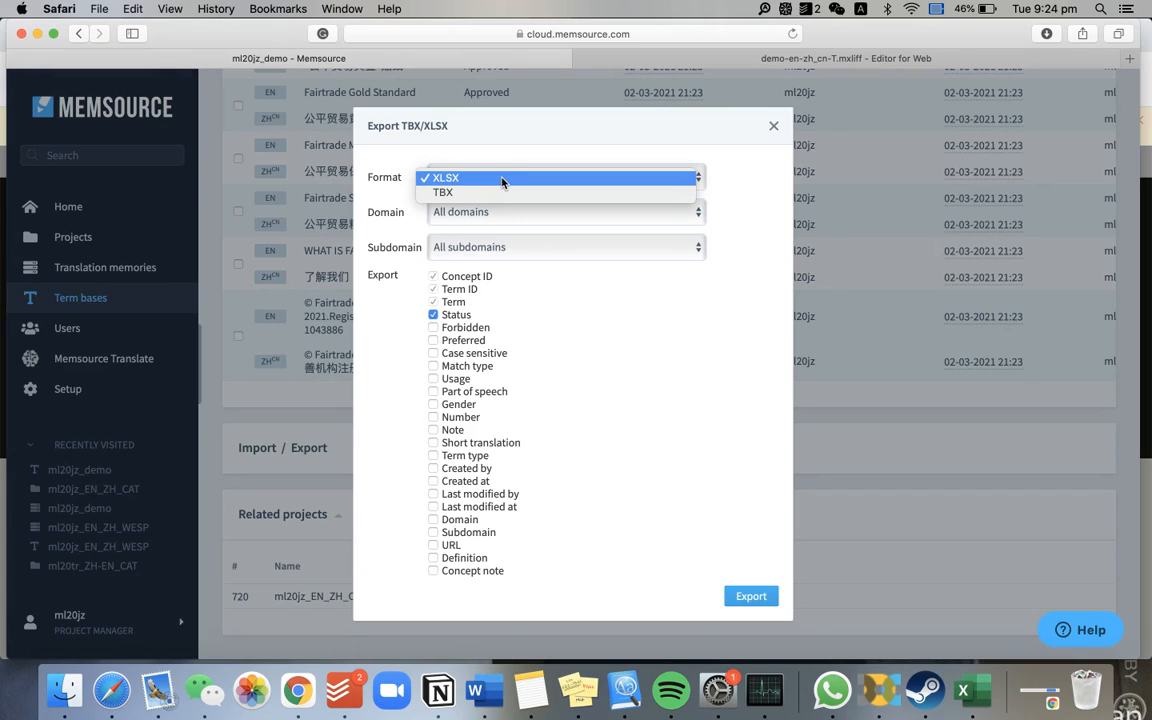
left_click(502, 179)
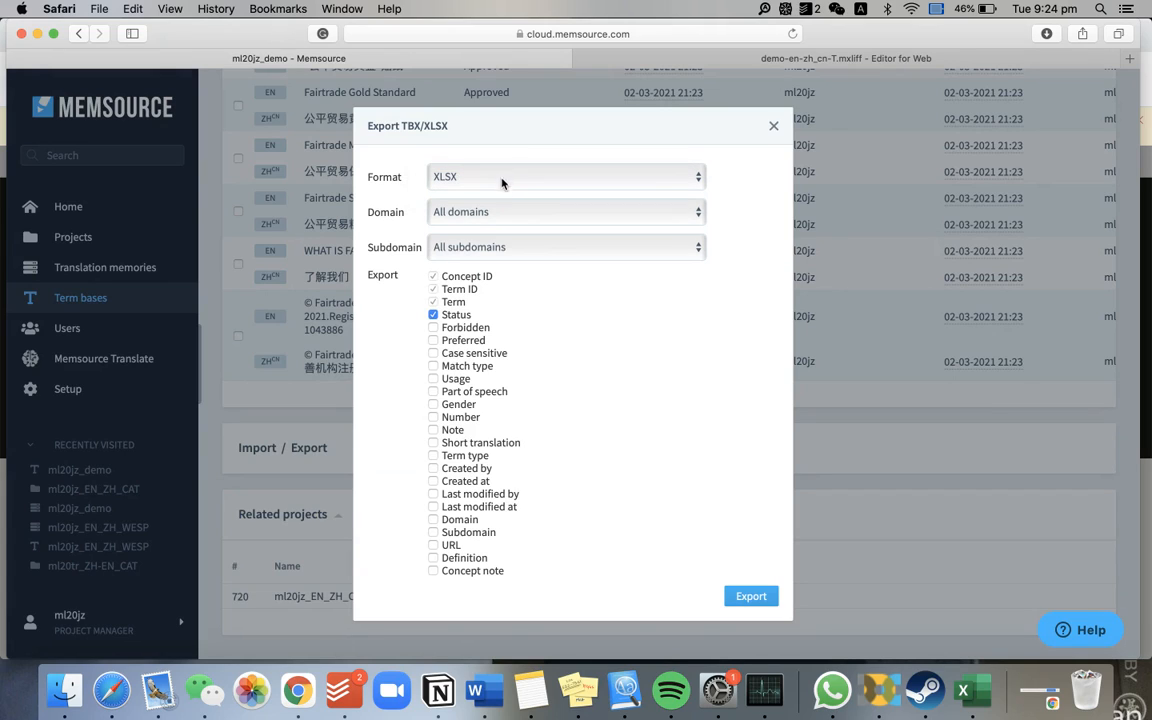
left_click(433, 330)
left_click(751, 597)
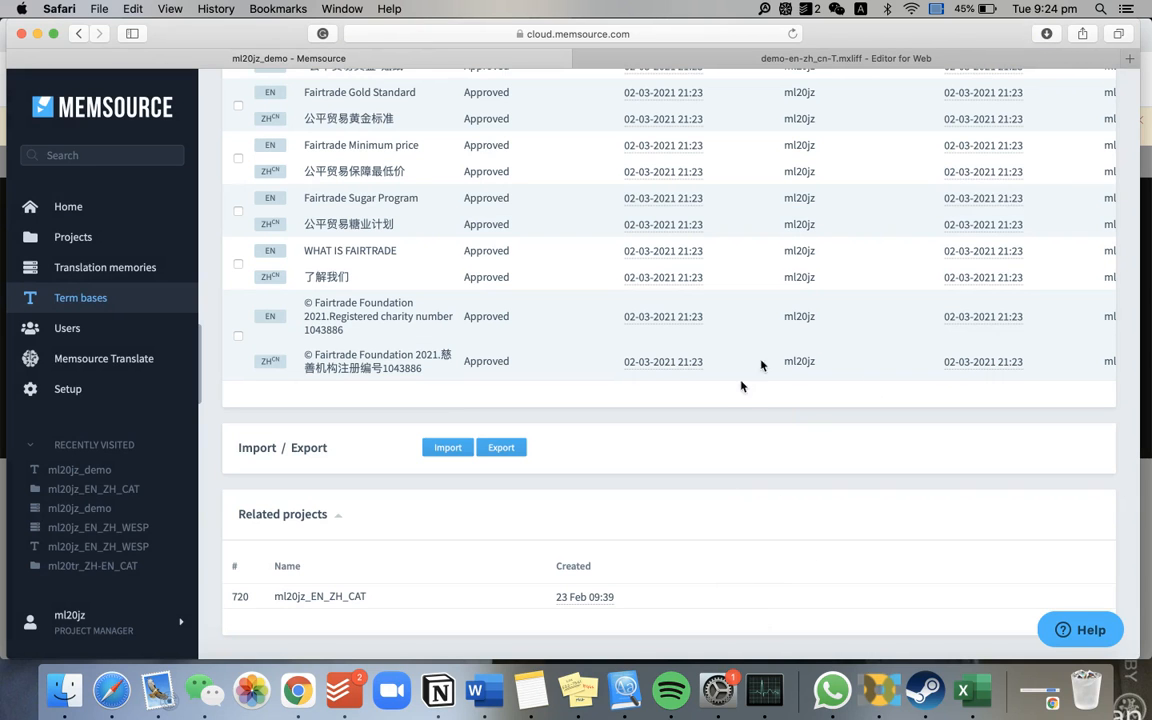
Open the newly downloaded term base export in Excel and widen the CID column and the adjacent TID column
left_click(1046, 33)
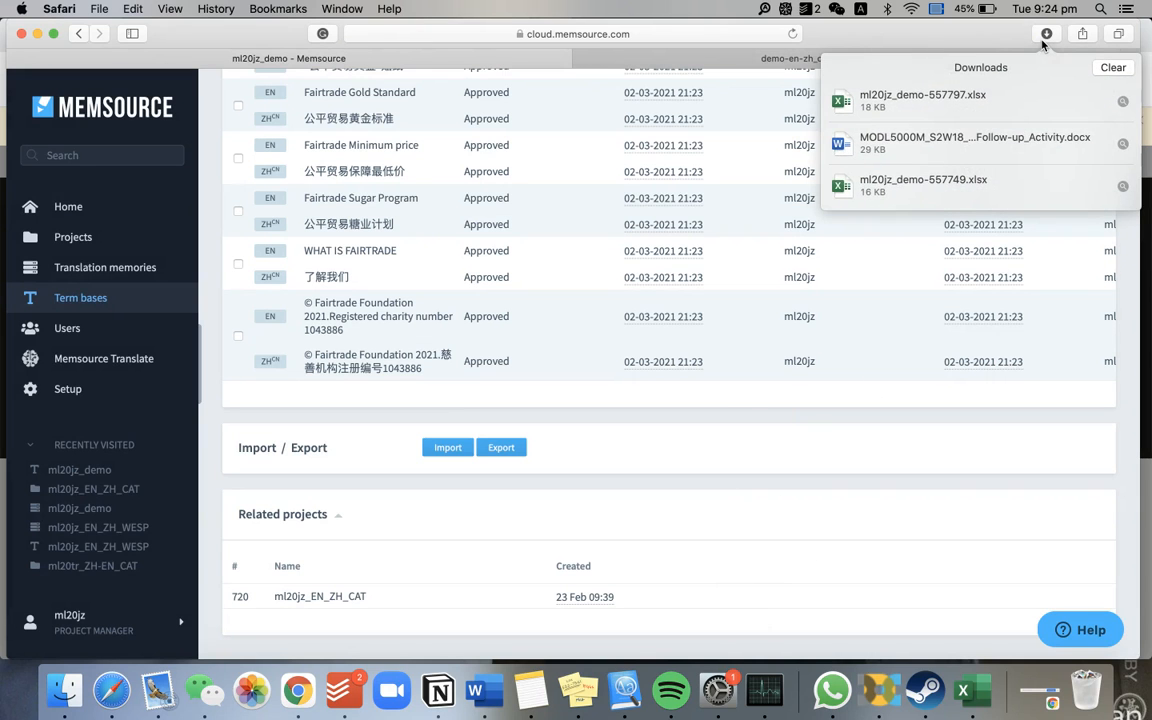
double_click(995, 103)
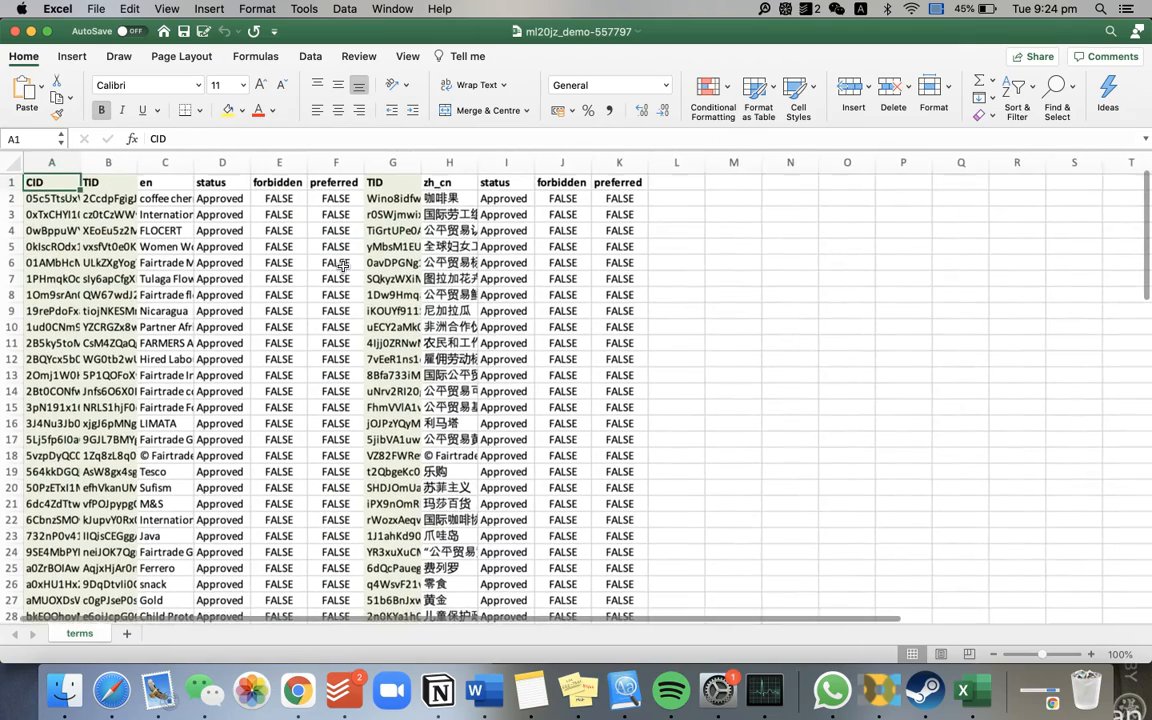
left_click(55, 198)
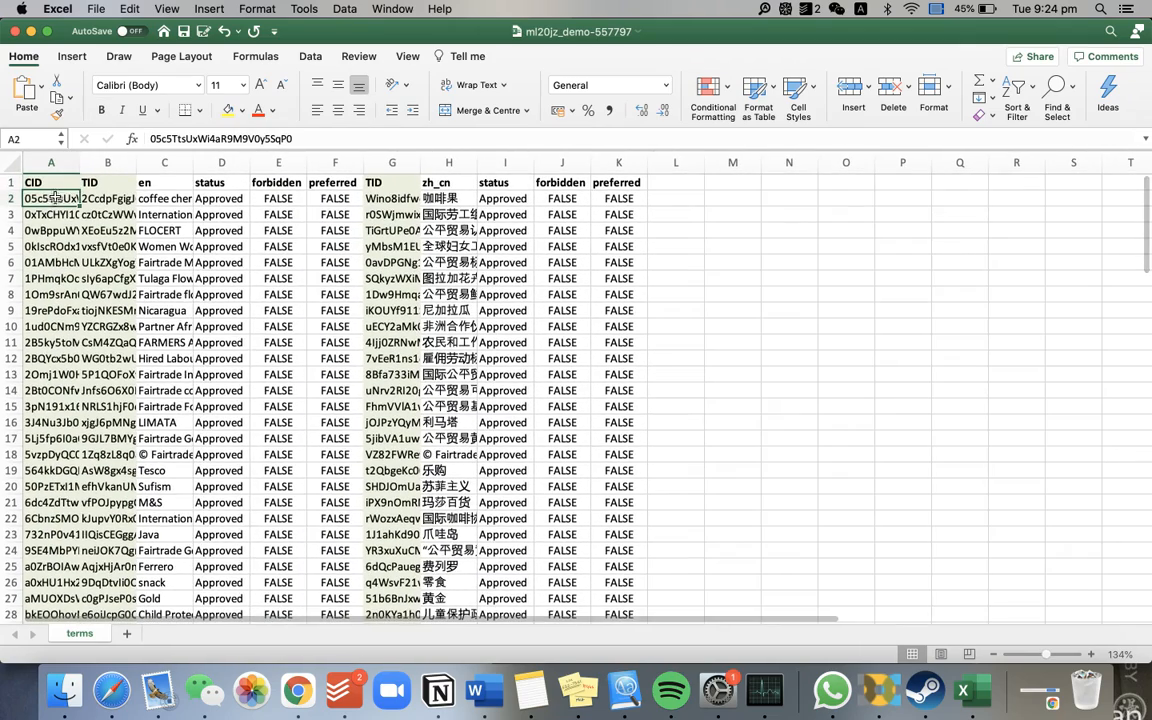
left_click_drag(80, 162, 221, 162)
left_click(163, 230)
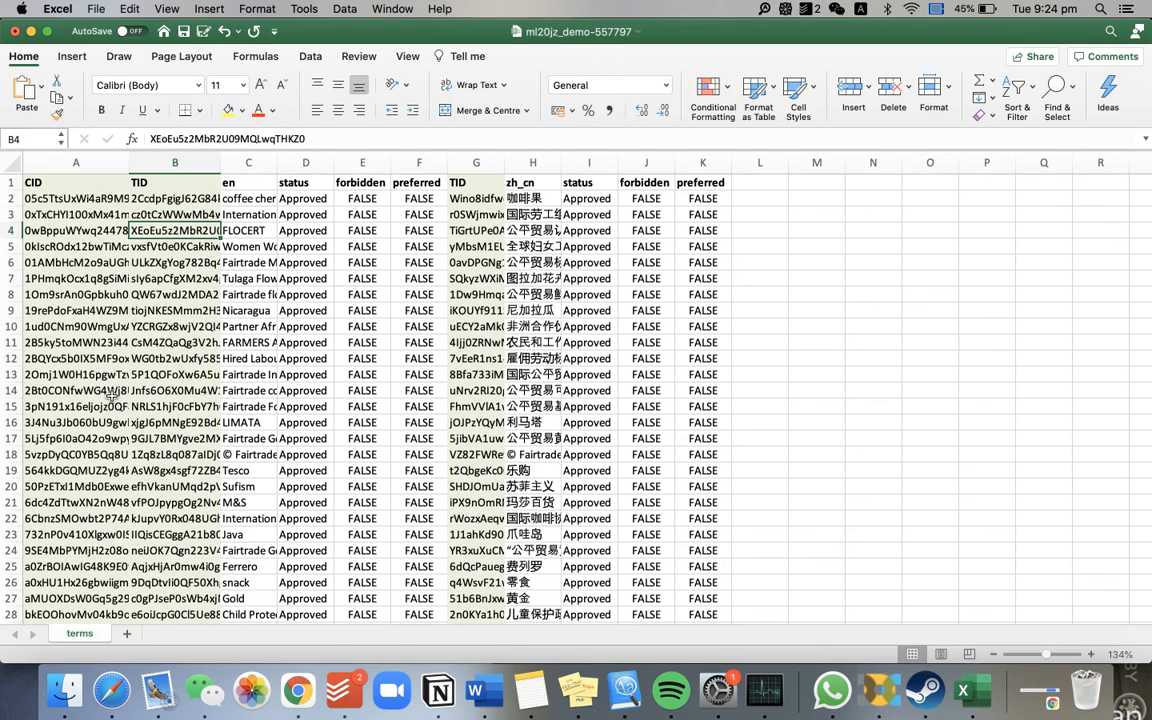
Examine the CID and TID columns of the exported workbook alongside Memsource's import options, and close the import dialog without importing
left_click(111, 690)
left_click(448, 447)
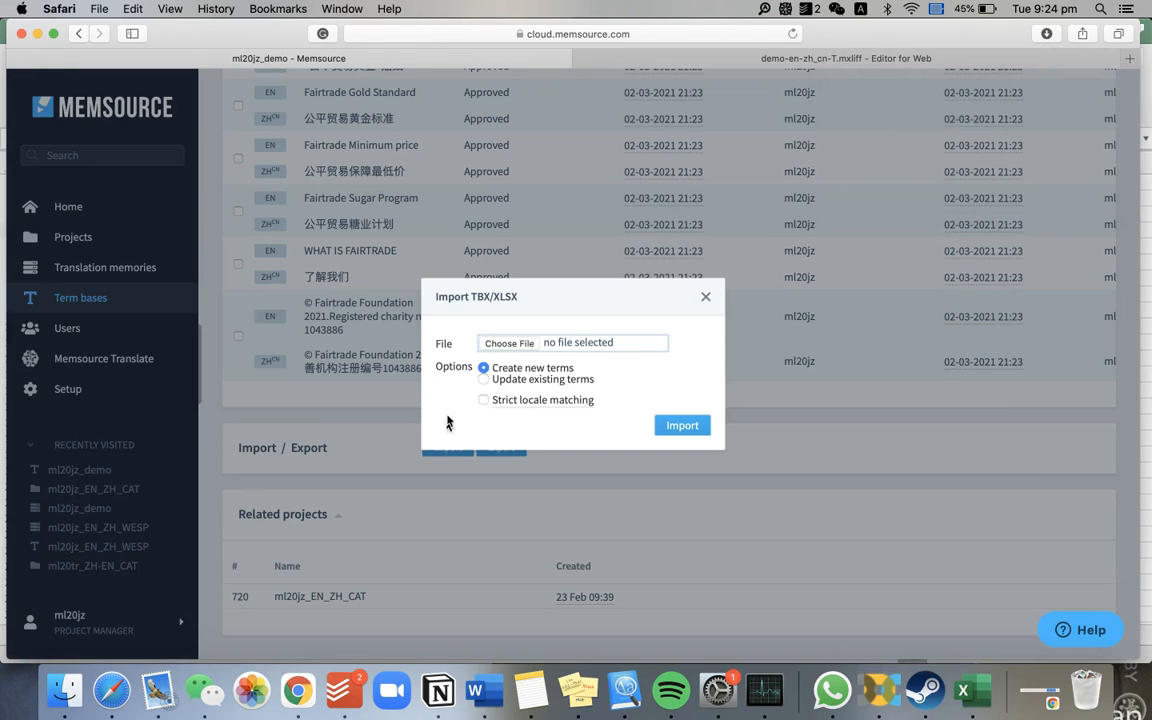
left_click(973, 692)
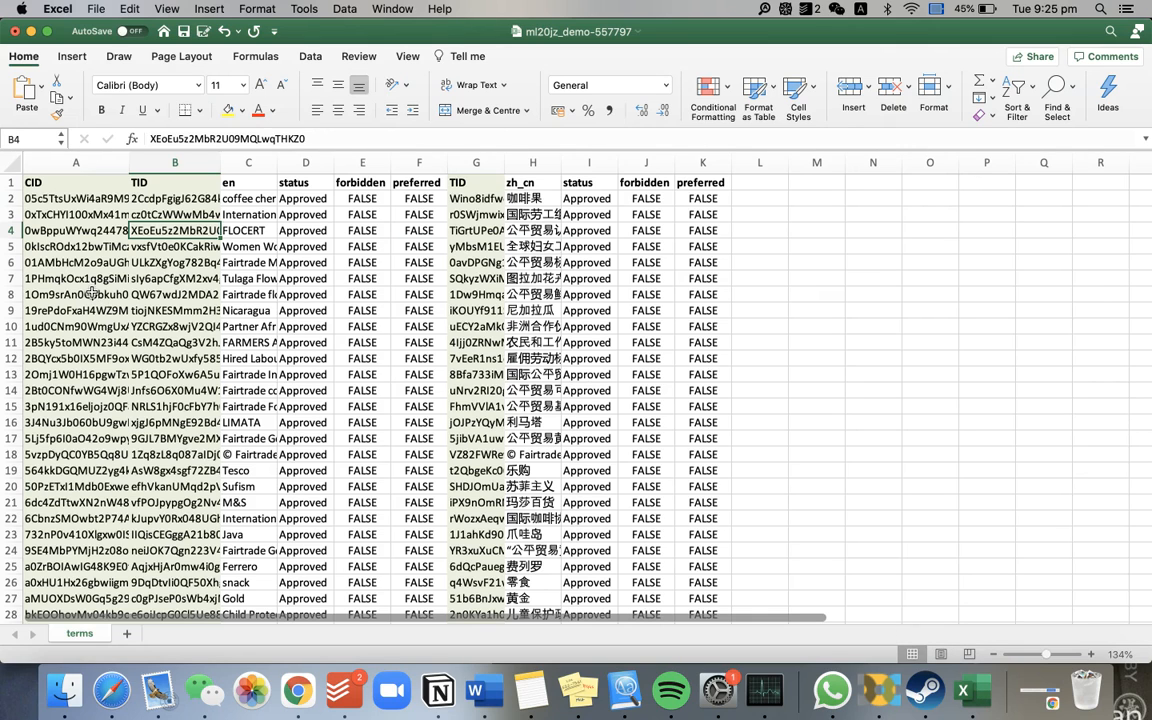
left_click_drag(95, 272, 145, 185)
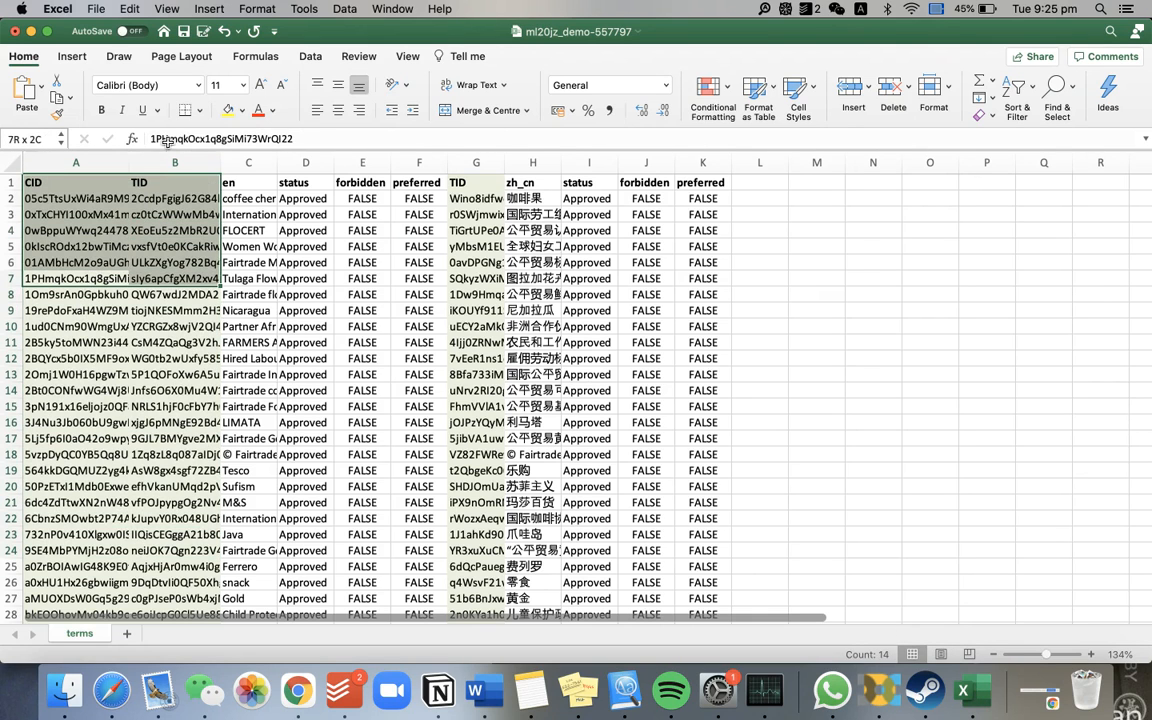
left_click_drag(88, 244, 125, 547)
left_click(91, 264)
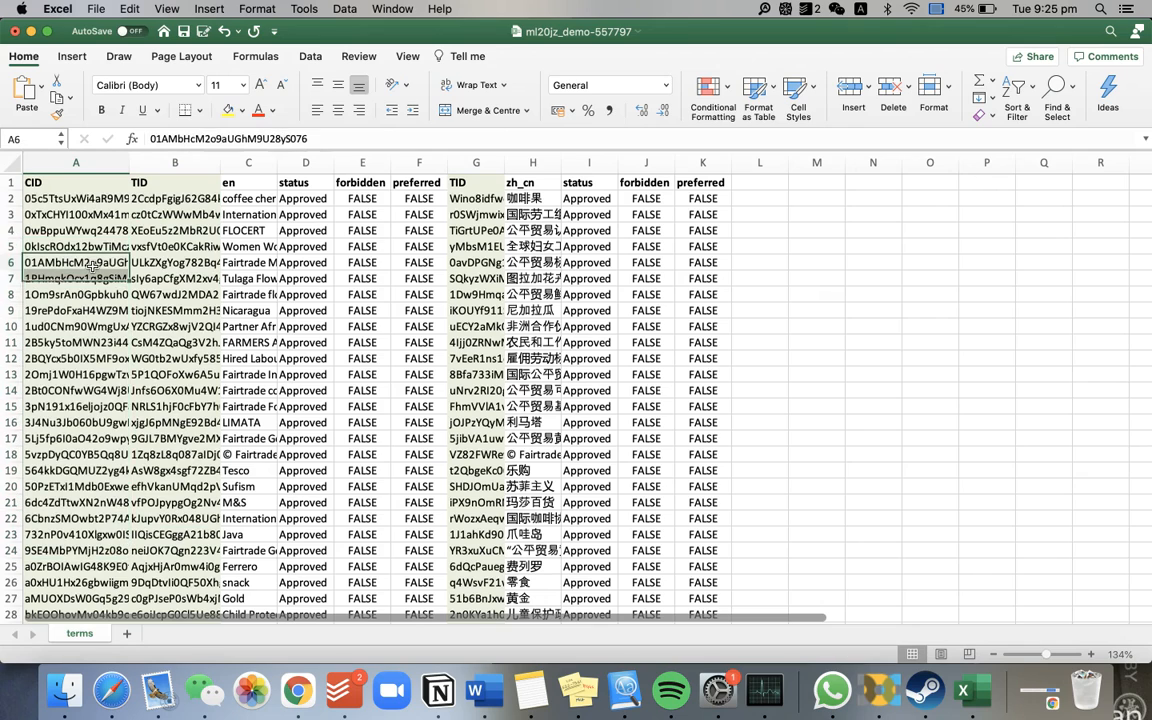
left_click_drag(90, 230, 160, 486)
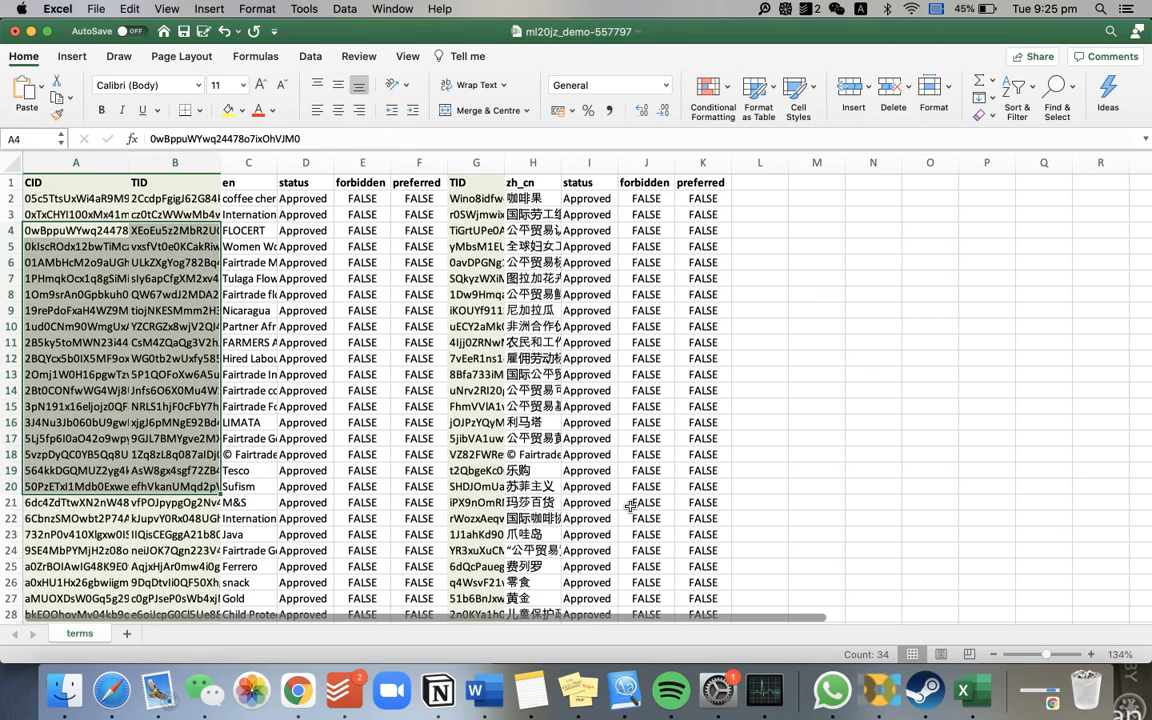
left_click(111, 690)
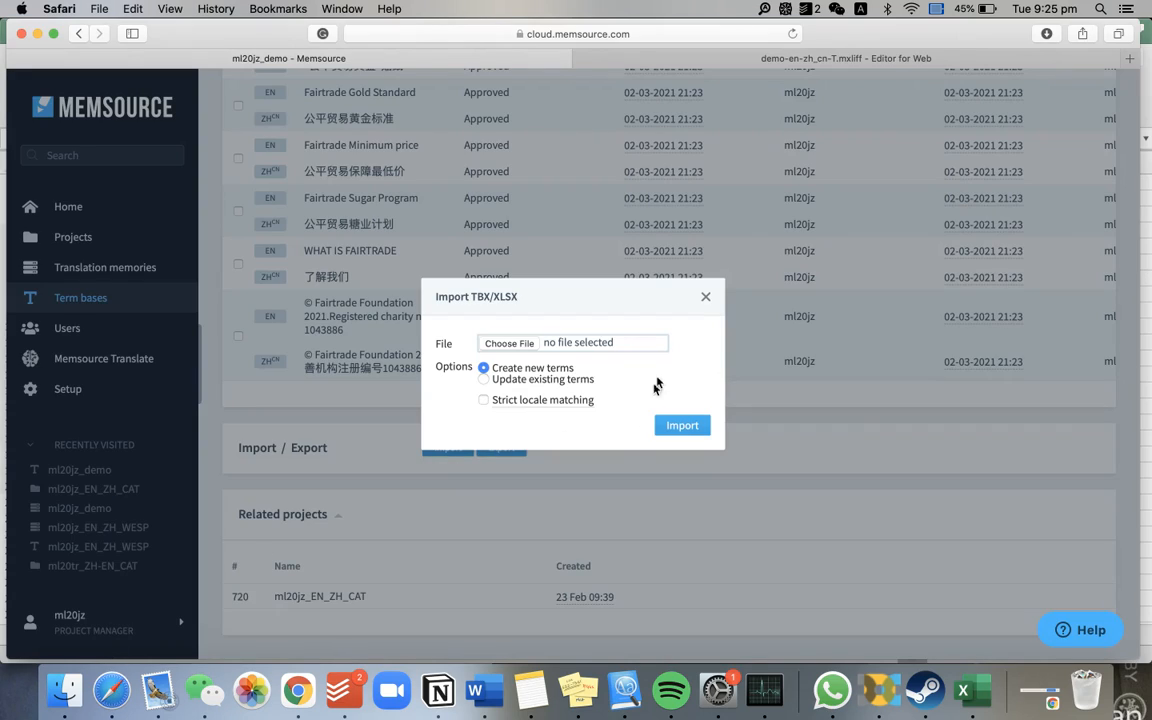
left_click(704, 299)
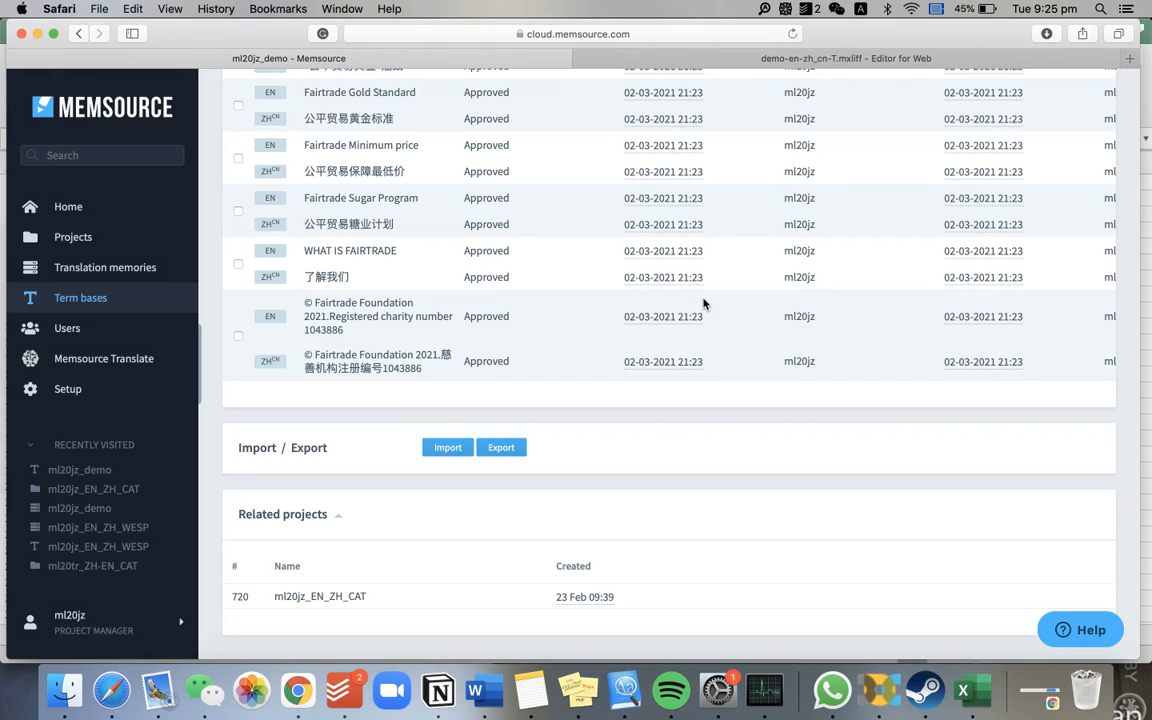